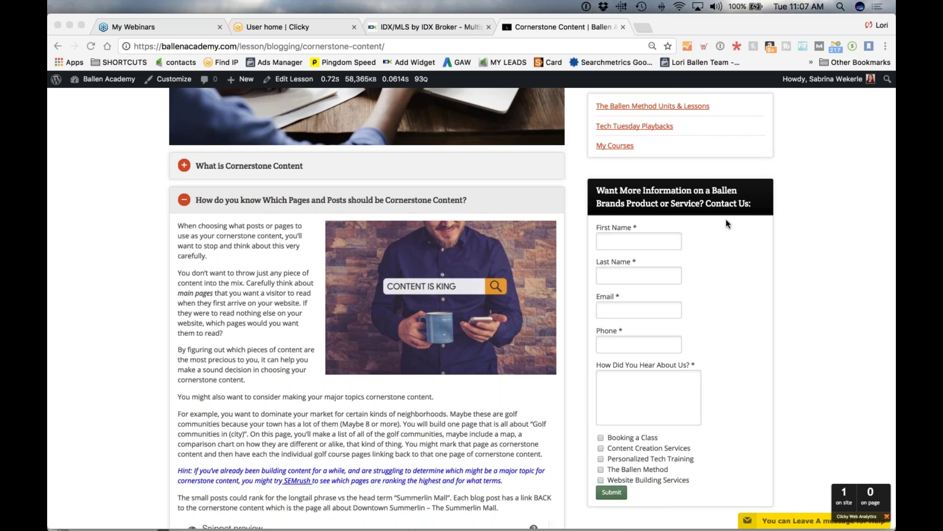
Scroll back up to the top of the Cornerstone Content lesson page.
{"action": "scroll", "coordinate": [64, 237], "scroll_direction": "up", "scroll_amount": 1}
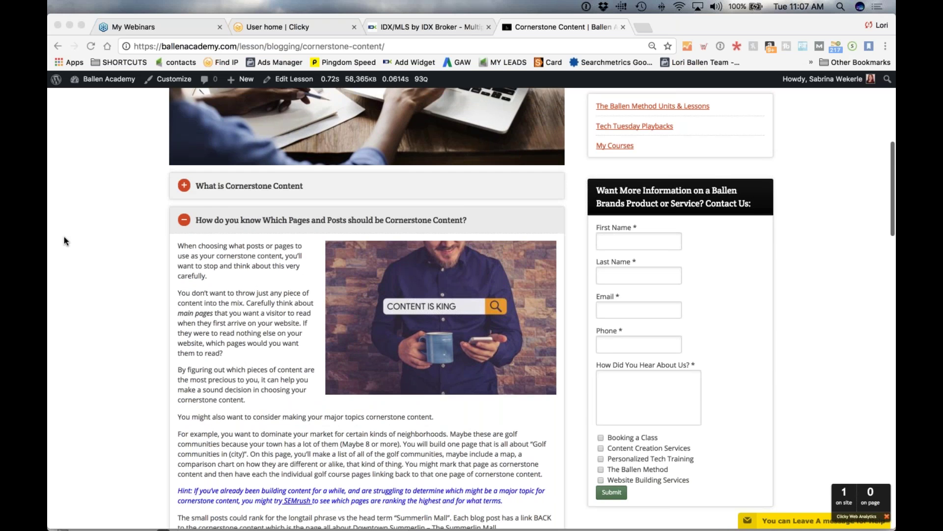
{"action": "scroll", "coordinate": [64, 237], "scroll_direction": "up", "scroll_amount": 6}
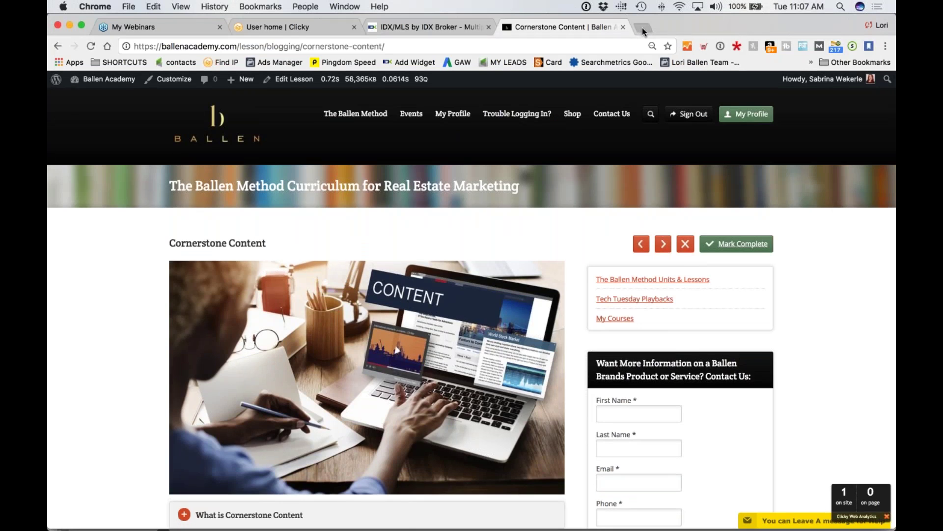
In a new tab, reach Google Sheets via the SHORTCUTS > TRACKING bookmark and start a Blank spreadsheet.
{"action": "left_click", "coordinate": [642, 27]}
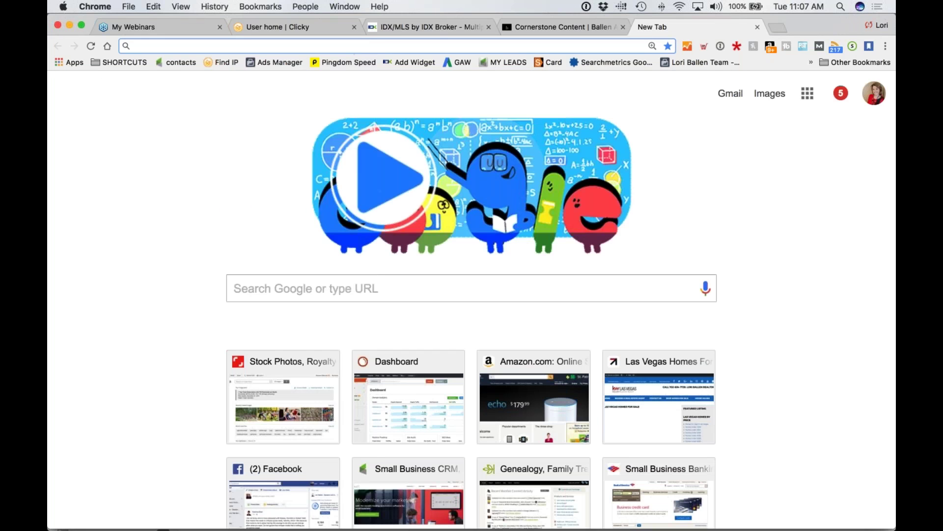
{"action": "left_click", "coordinate": [120, 64]}
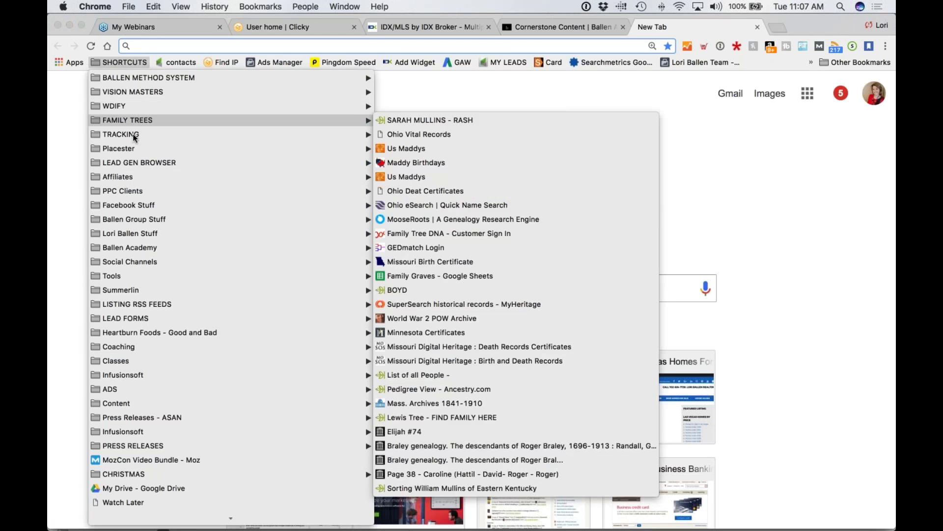
{"action": "mouse_move", "coordinate": [143, 136]}
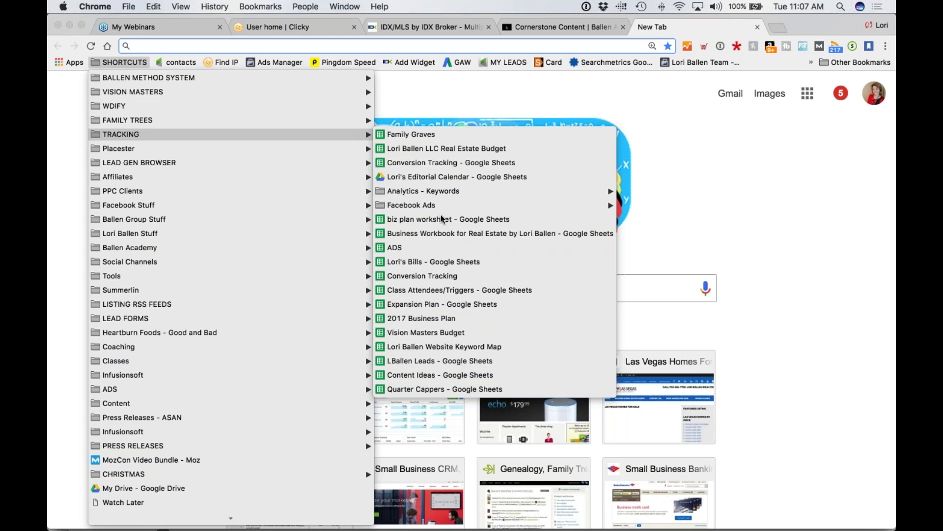
{"action": "left_click", "coordinate": [470, 167]}
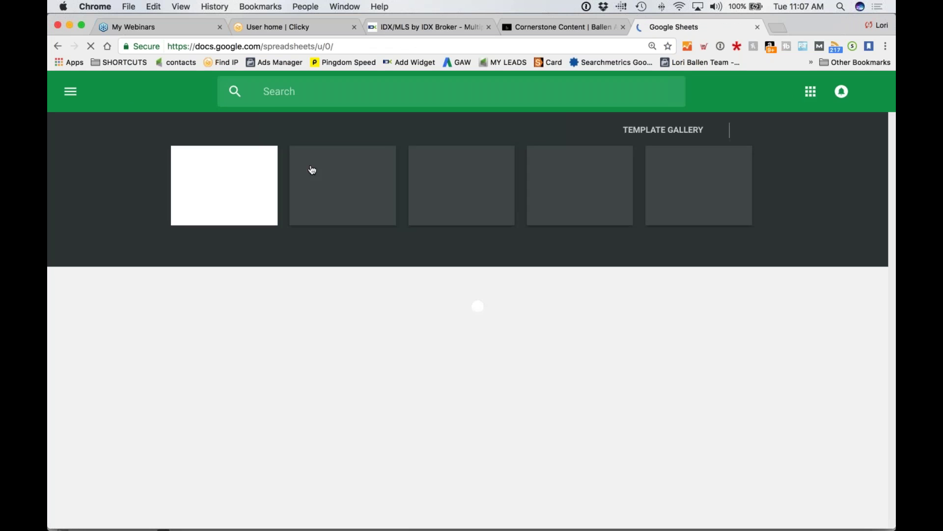
{"action": "left_click", "coordinate": [236, 192]}
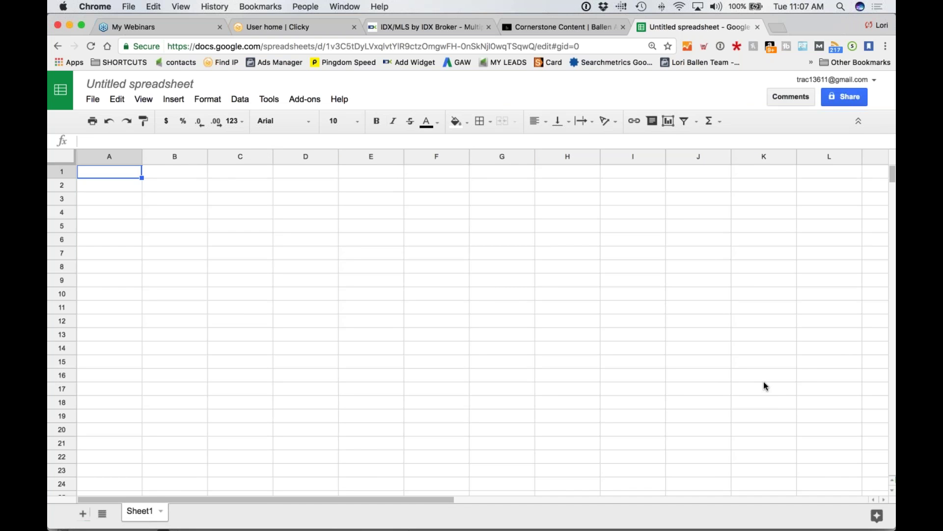
{"action": "left_click", "coordinate": [529, 364]}
Enter the header Name in cell A1.
{"action": "left_click", "coordinate": [110, 177]}
{"action": "left_click", "coordinate": [169, 216]}
{"action": "left_click", "coordinate": [117, 173]}
{"action": "type", "text": "N"}
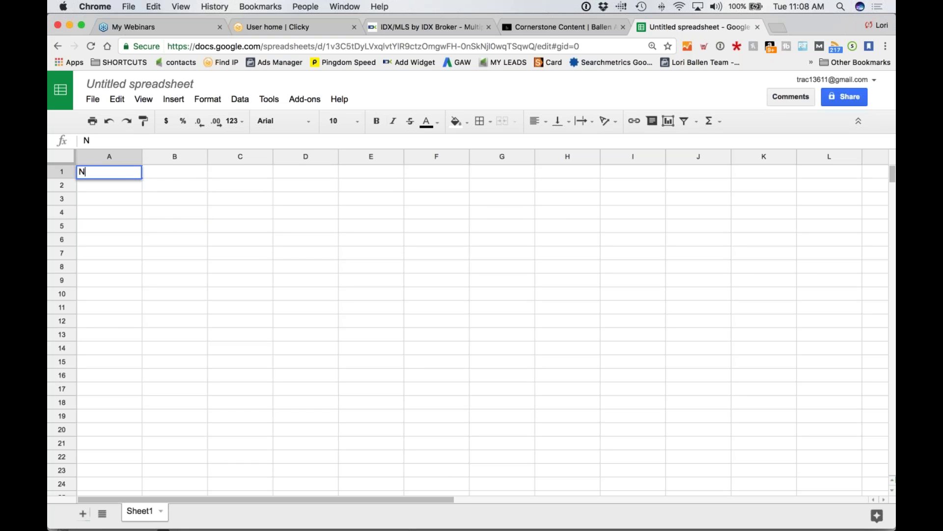
{"action": "type", "text": "ame"}
{"action": "key", "text": "Return"}
Enter the headers Date in B1 and Source in C1, and add a second sheet.
{"action": "left_click", "coordinate": [109, 172]}
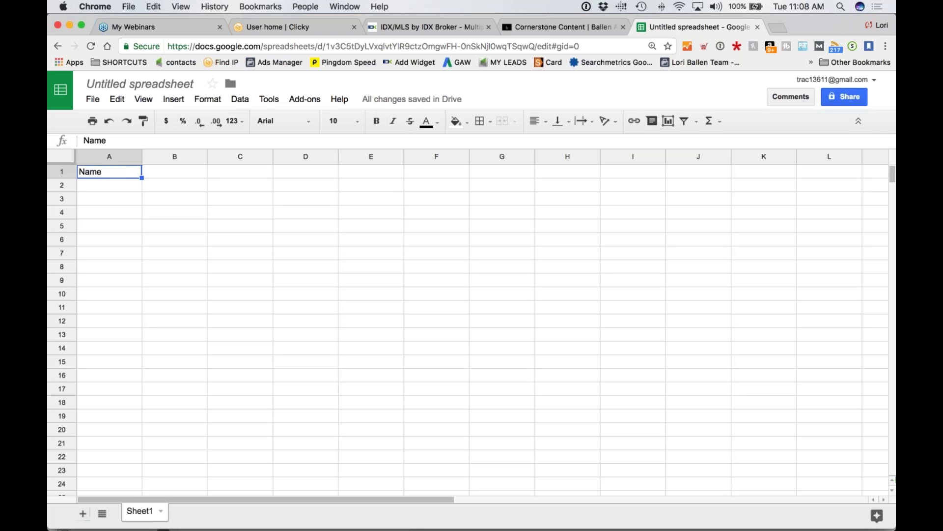
{"action": "left_click", "coordinate": [175, 172]}
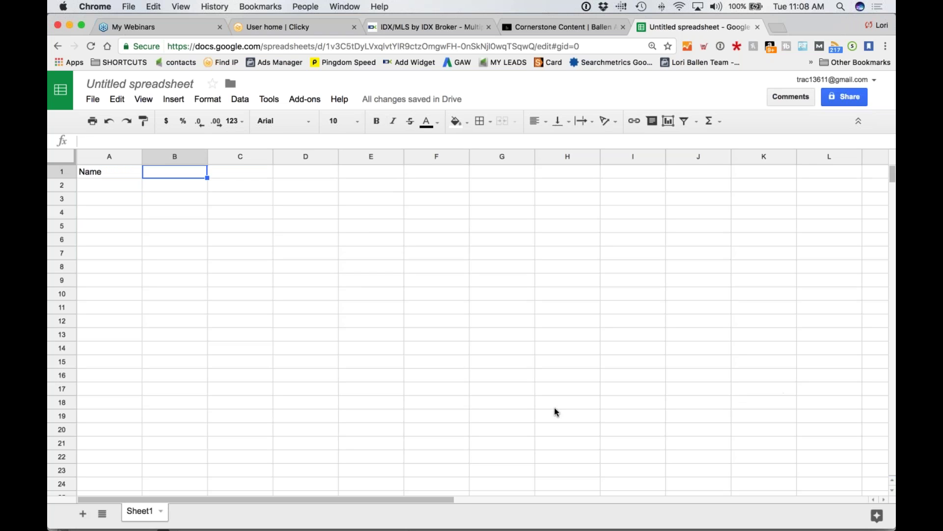
{"action": "left_click", "coordinate": [176, 172]}
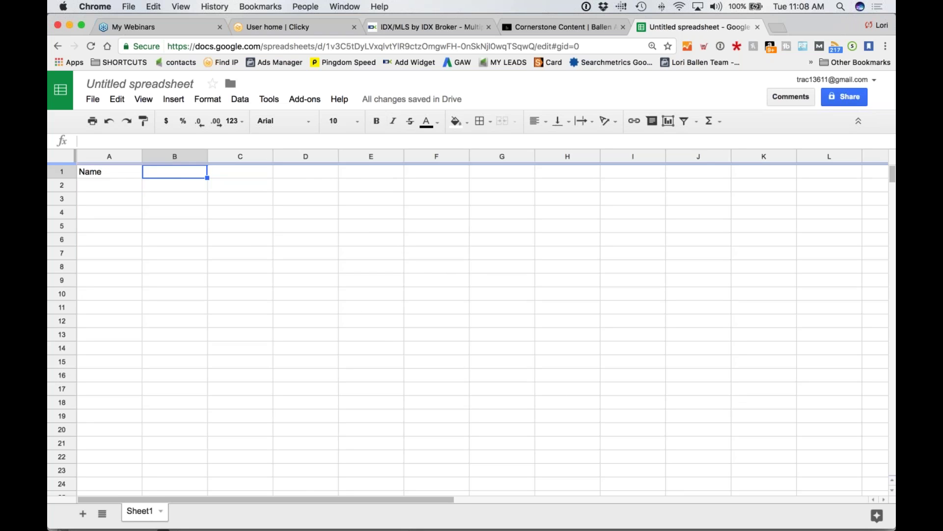
{"action": "type", "text": "Date"}
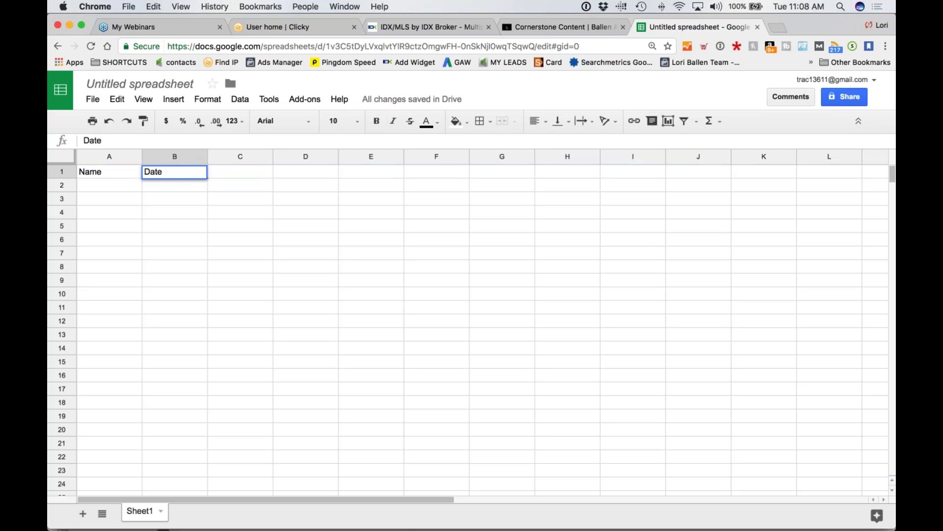
{"action": "key", "text": "Tab"}
{"action": "type", "text": "Source"}
{"action": "key", "text": "Return"}
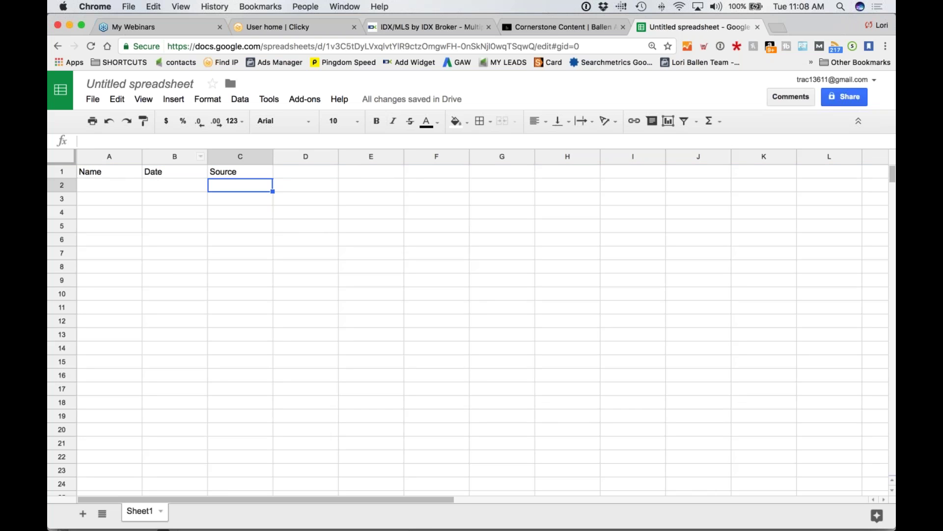
{"action": "left_click", "coordinate": [83, 515]}
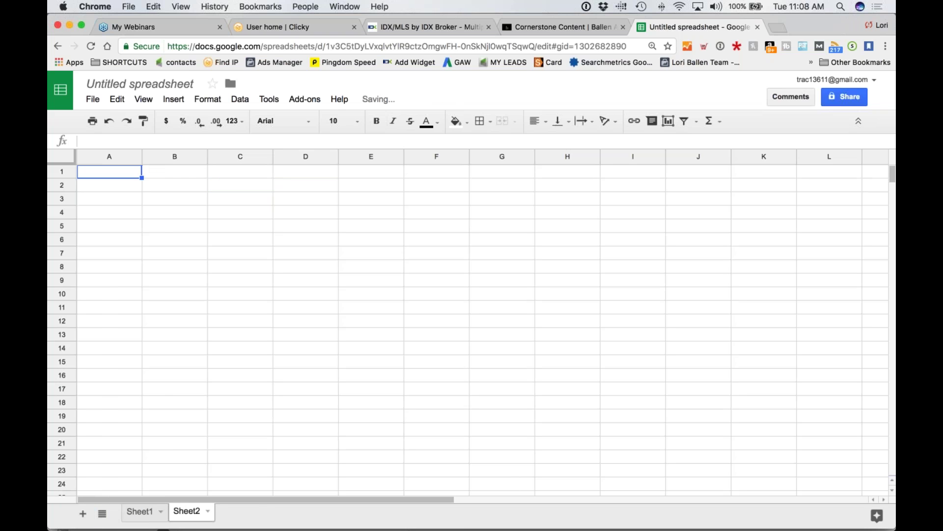
Rename the two sheet tabs to Leads and Sources.
{"action": "right_click", "coordinate": [145, 514]}
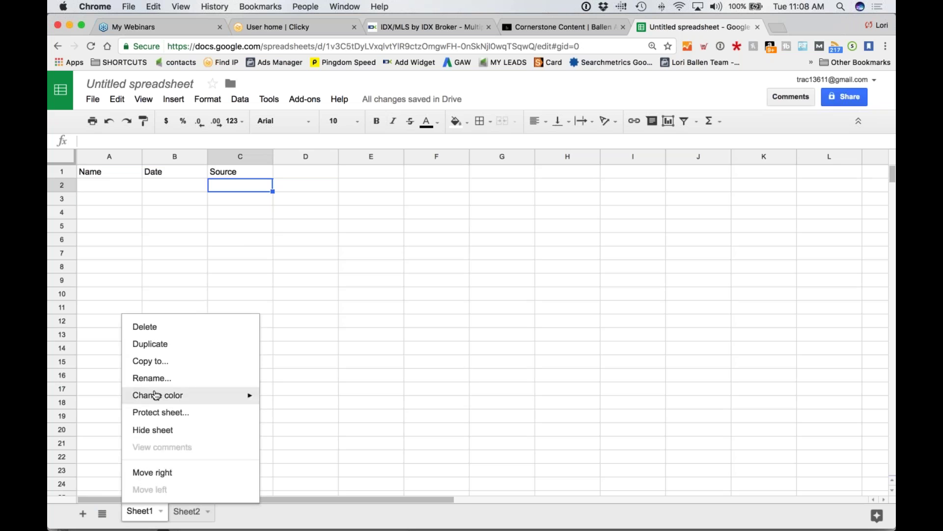
{"action": "left_click", "coordinate": [148, 377]}
{"action": "type", "text": "Leads"}
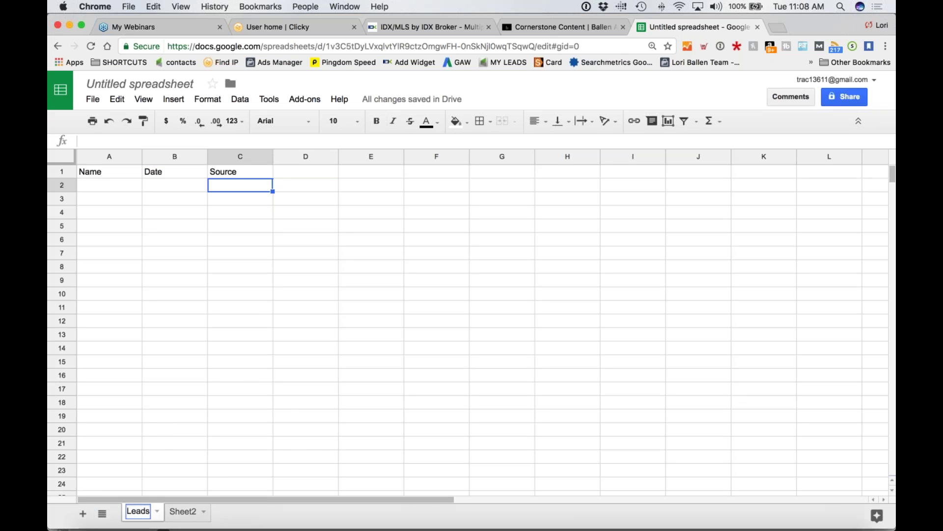
{"action": "key", "text": "Return"}
{"action": "left_click", "coordinate": [183, 511]}
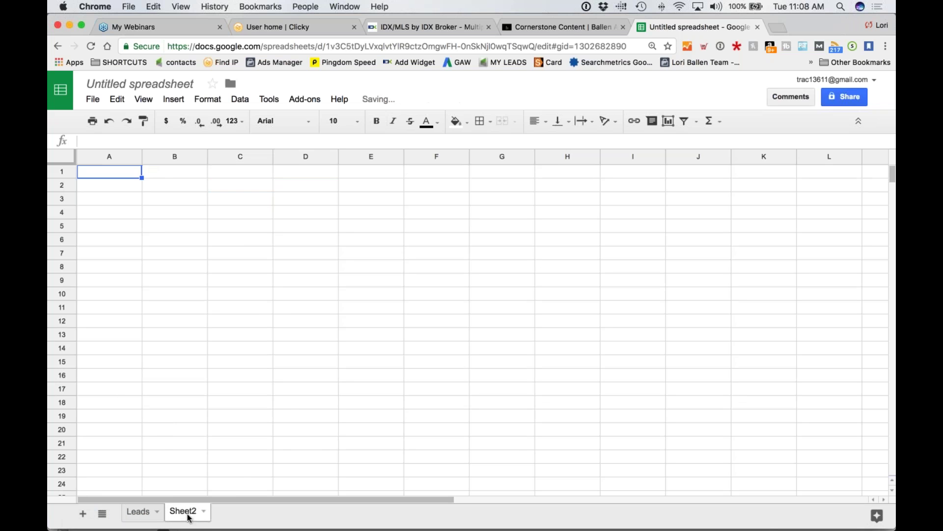
{"action": "right_click", "coordinate": [187, 512]}
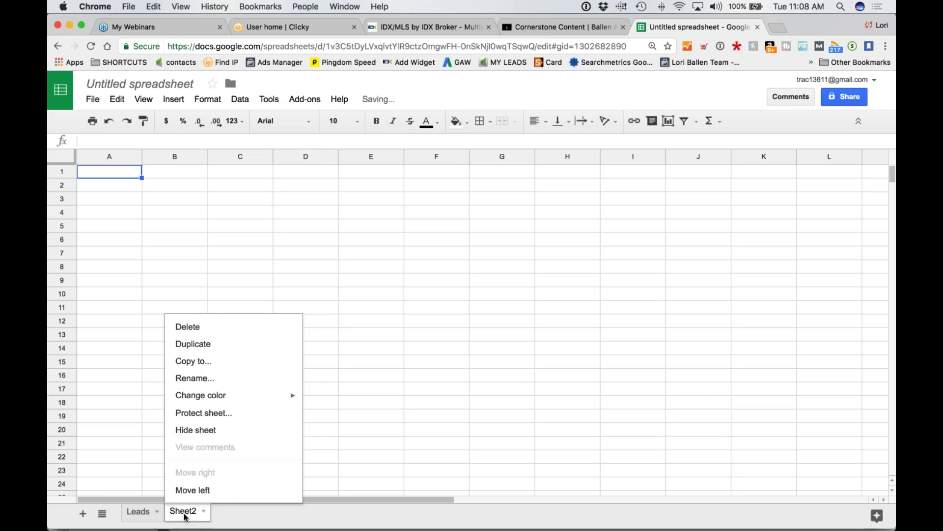
{"action": "left_click", "coordinate": [196, 378]}
{"action": "type", "text": "Sources"}
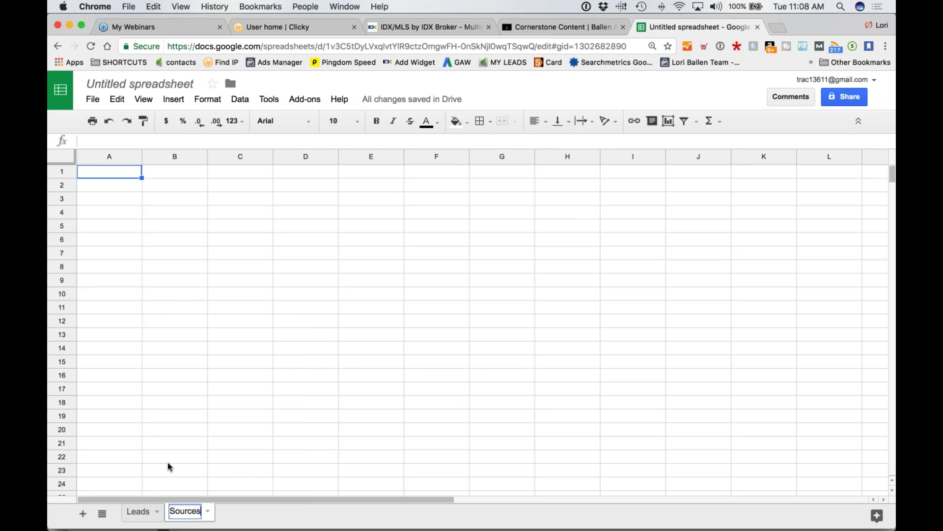
{"action": "left_click", "coordinate": [148, 511]}
Enter the first lead's name, date 5/1/2017 and source Google PPC in row 2.
{"action": "left_click", "coordinate": [105, 187]}
{"action": "type", "text": "Mike Smith"}
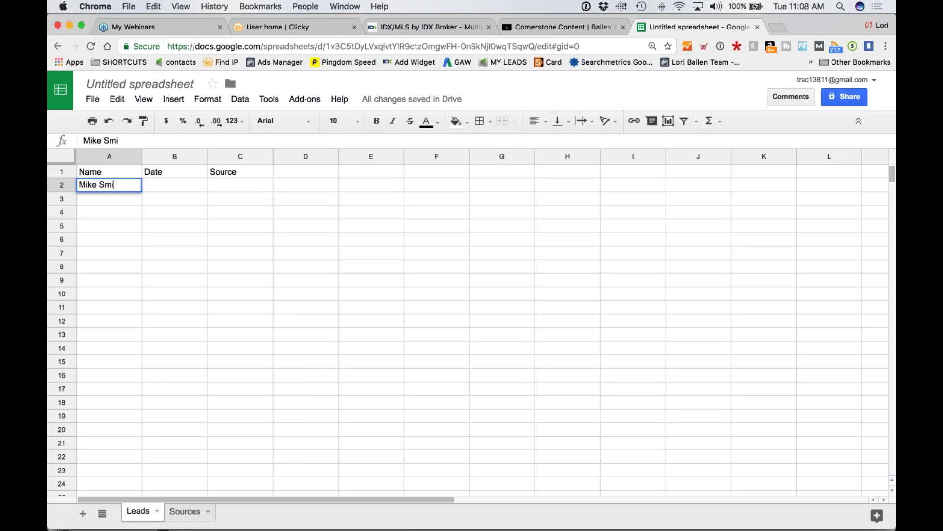
{"action": "key", "text": "Tab"}
{"action": "type", "text": "5/1/2017"}
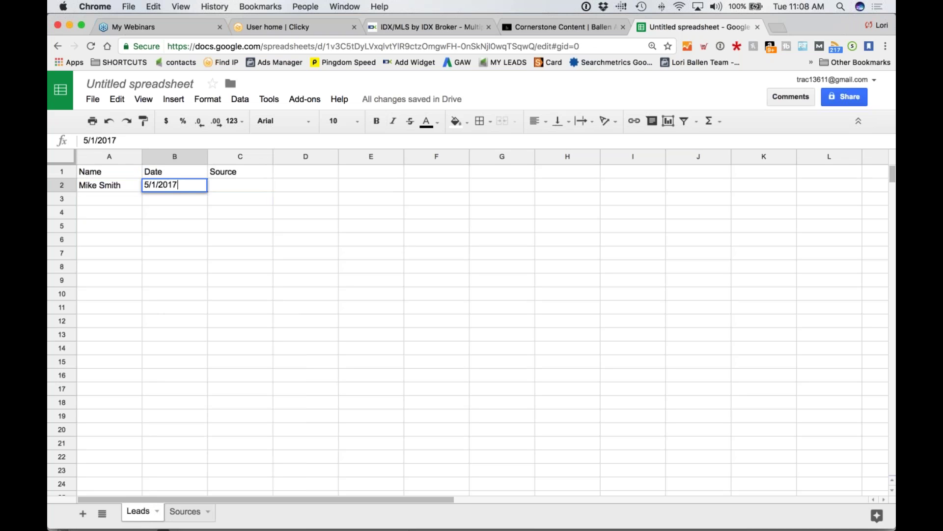
{"action": "key", "text": "Tab"}
{"action": "type", "text": "G"}
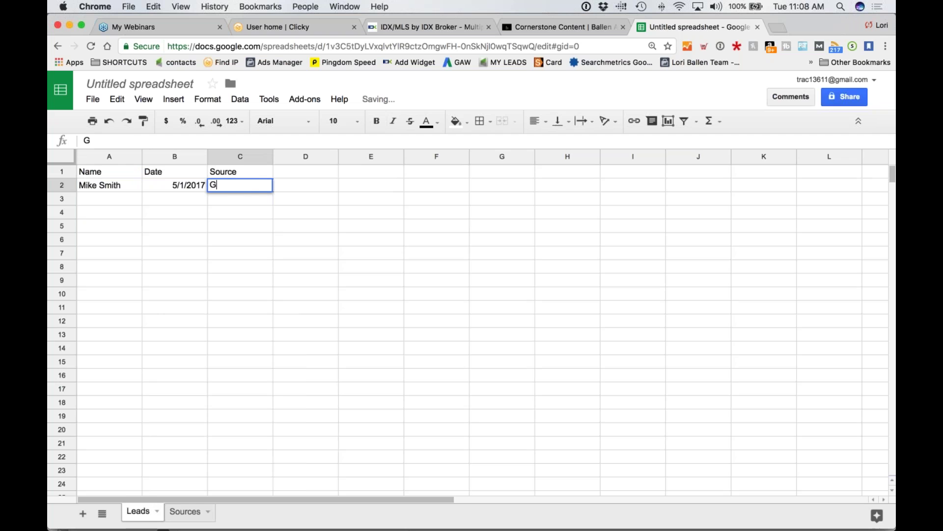
{"action": "type", "text": "oogle PPC"}
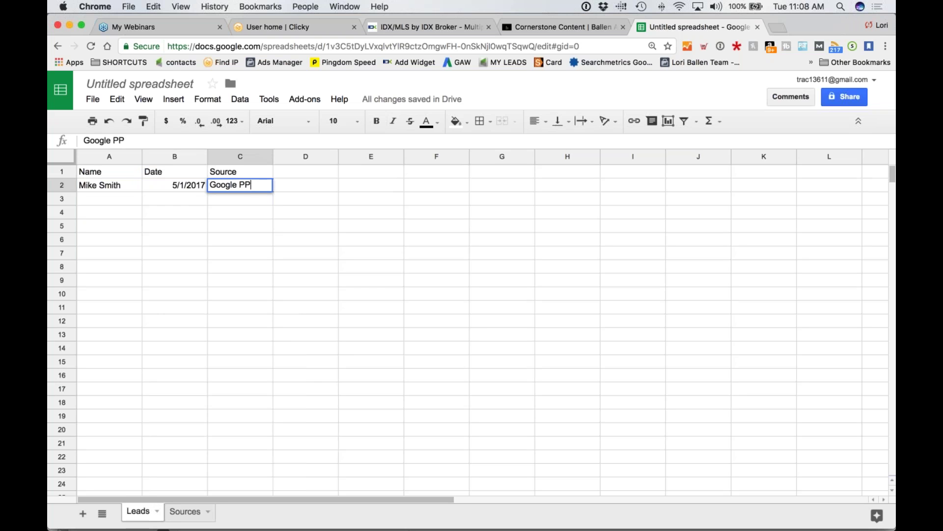
{"action": "key", "text": "Return"}
Enter the second lead's name, date 5/5/2017 and source Google Organic in row 3.
{"action": "type", "text": "Sam Jones"}
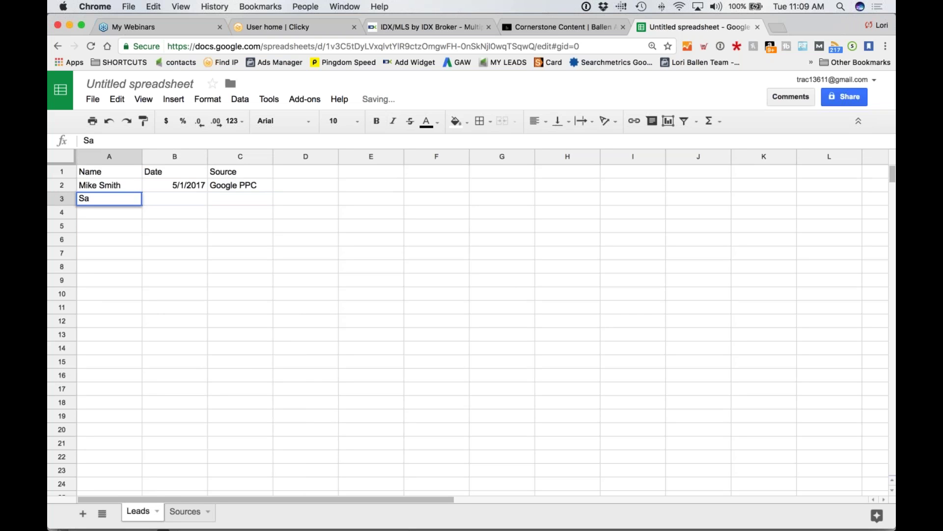
{"action": "key", "text": "Tab"}
{"action": "type", "text": "5/5/2017"}
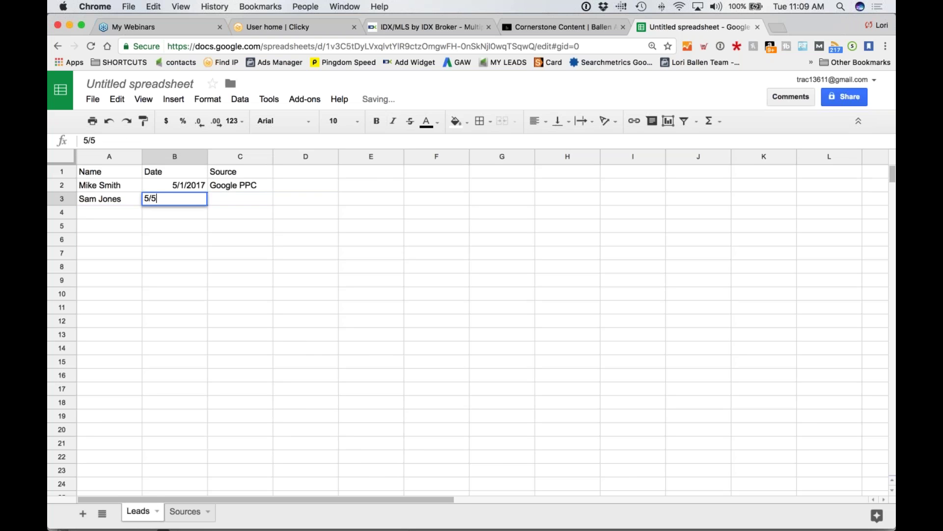
{"action": "key", "text": "Tab"}
{"action": "type", "text": "Google Organic"}
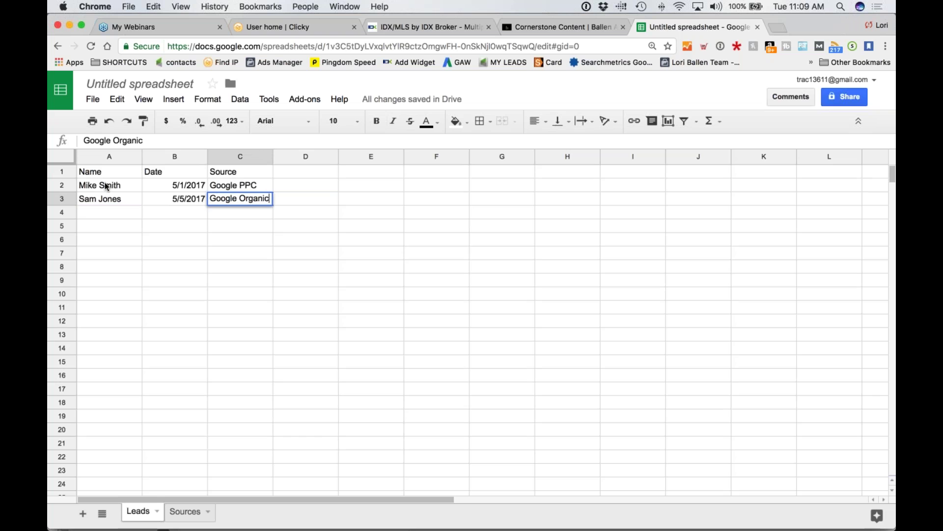
{"action": "left_click", "coordinate": [364, 324]}
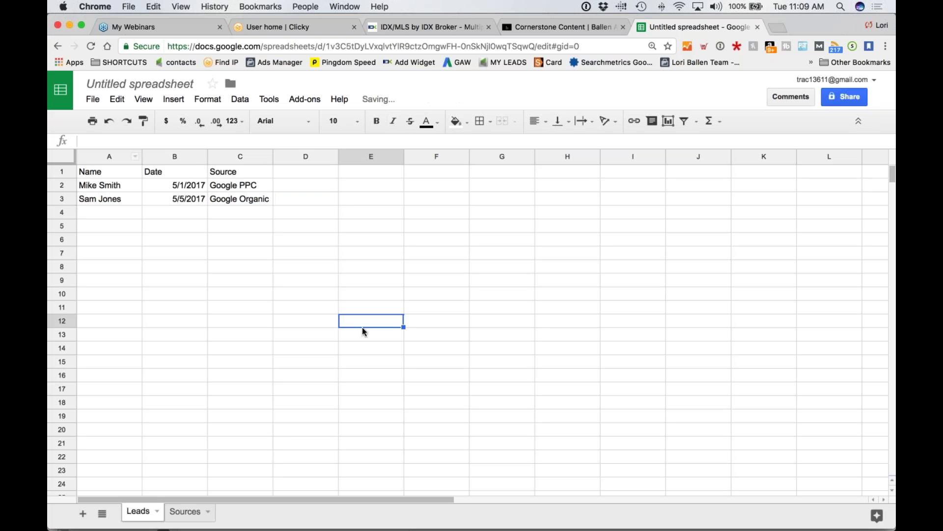
{"action": "left_click", "coordinate": [190, 513]}
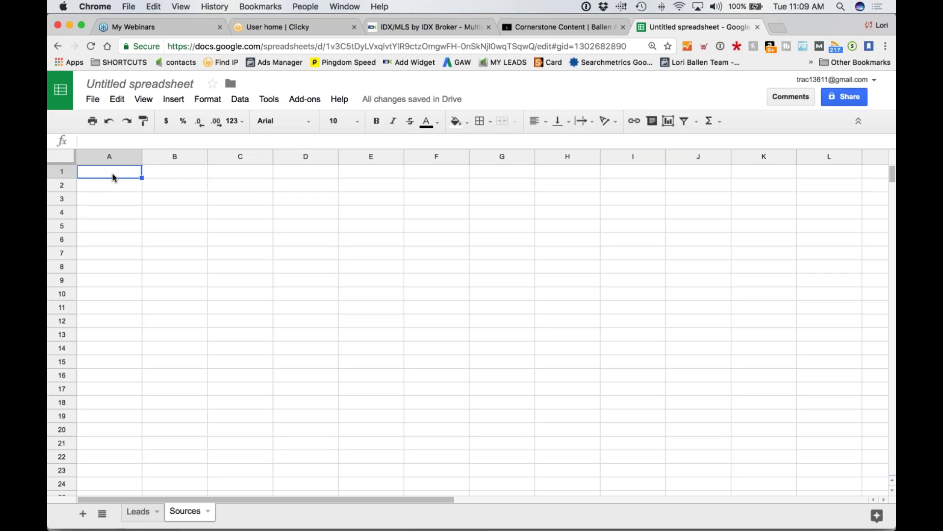
Type Google Organic, Google PPC, ActiveRain, FB ADS and FB Group across A1 to E1.
{"action": "type", "text": "Google "}
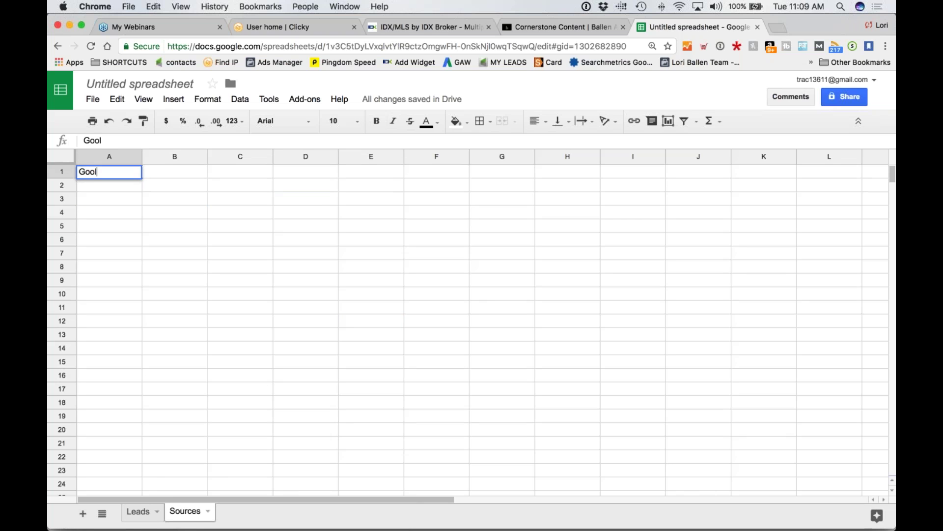
{"action": "type", "text": "Organic"}
{"action": "key", "text": "Tab"}
{"action": "type", "text": "Google PPC"}
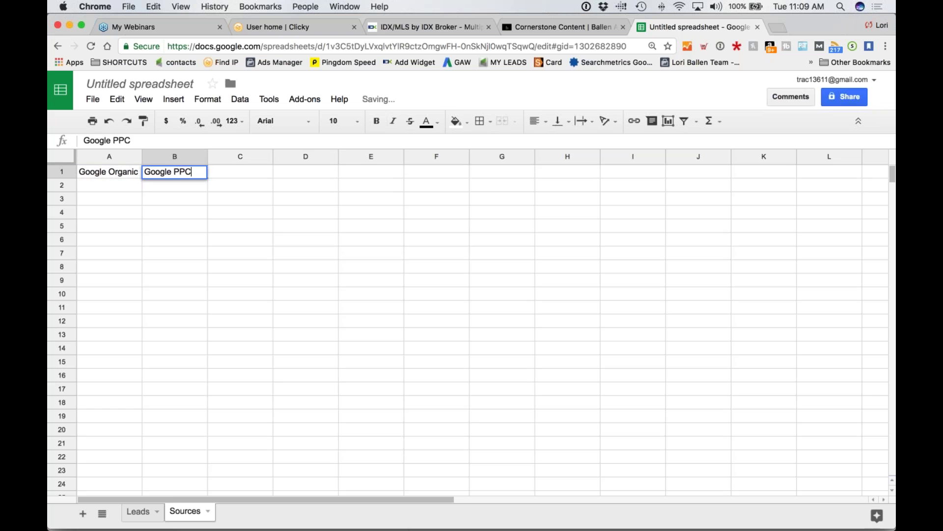
{"action": "key", "text": "Tab"}
{"action": "type", "text": "ActiveRain"}
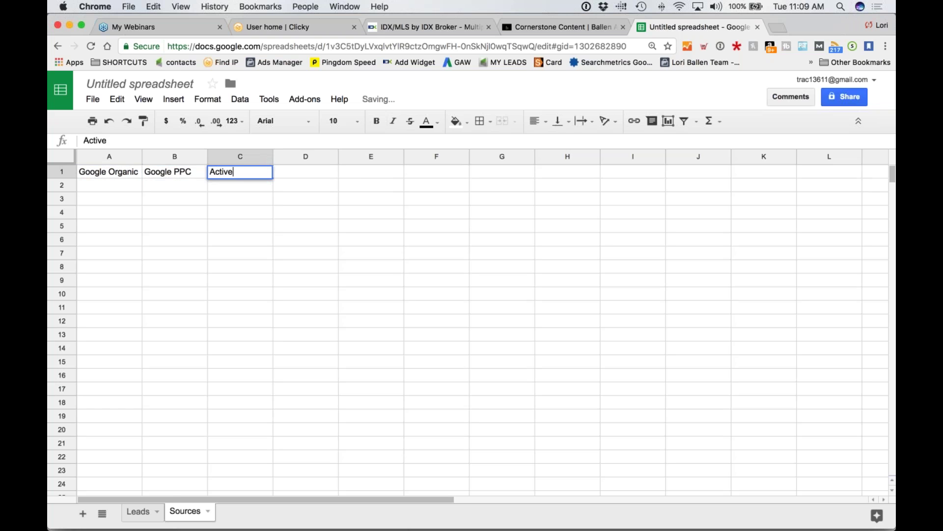
{"action": "key", "text": "Tab"}
{"action": "type", "text": "FB "}
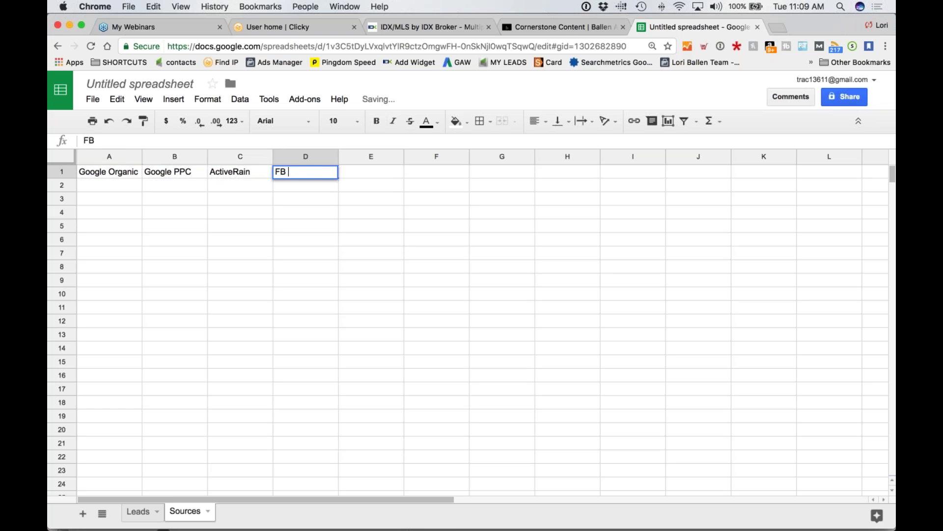
{"action": "type", "text": "ADS"}
{"action": "key", "text": "Tab"}
{"action": "type", "text": "FB "}
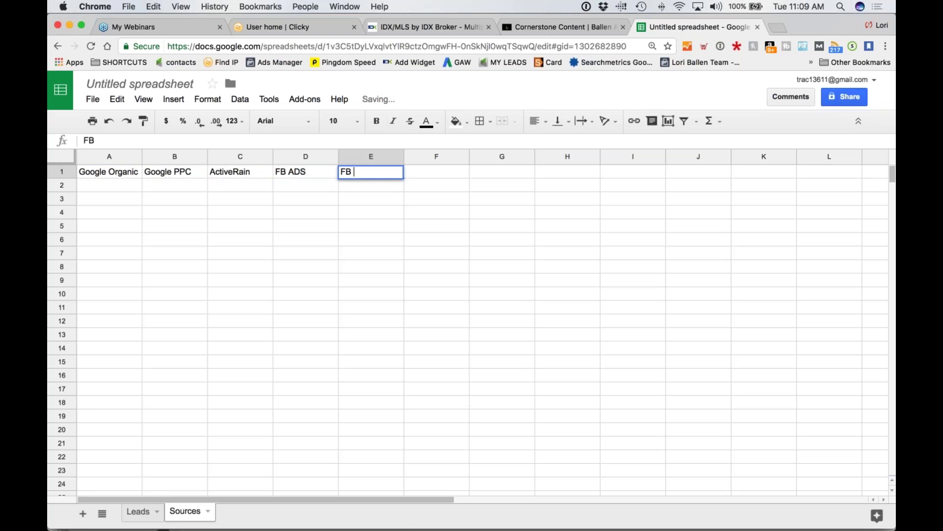
{"action": "type", "text": "Group"}
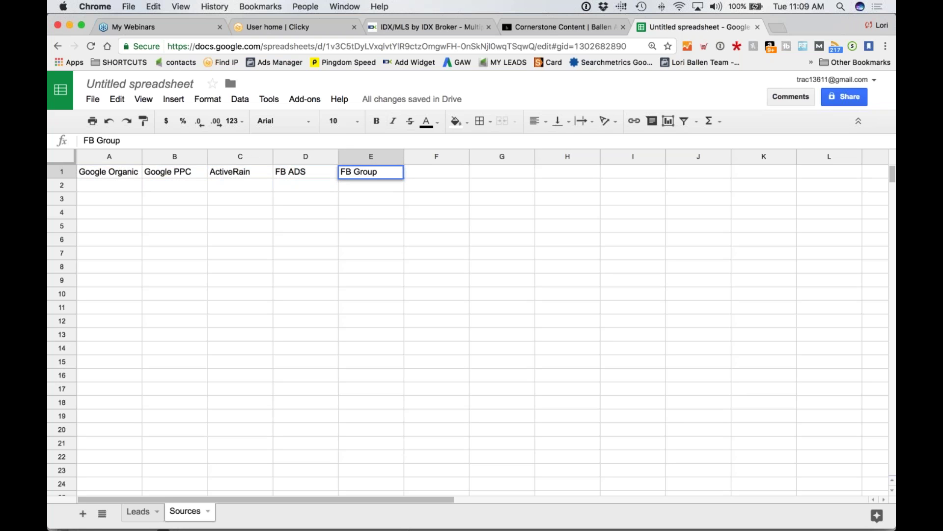
Add the heading Listing 2 Leads in cell F1.
{"action": "left_click", "coordinate": [433, 176]}
{"action": "type", "text": "L"}
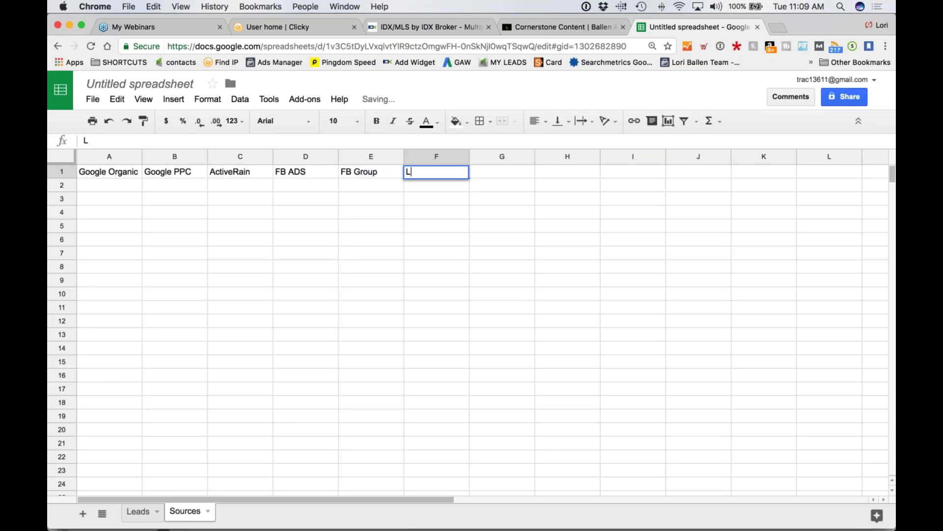
{"action": "type", "text": "isting 2 Leads"}
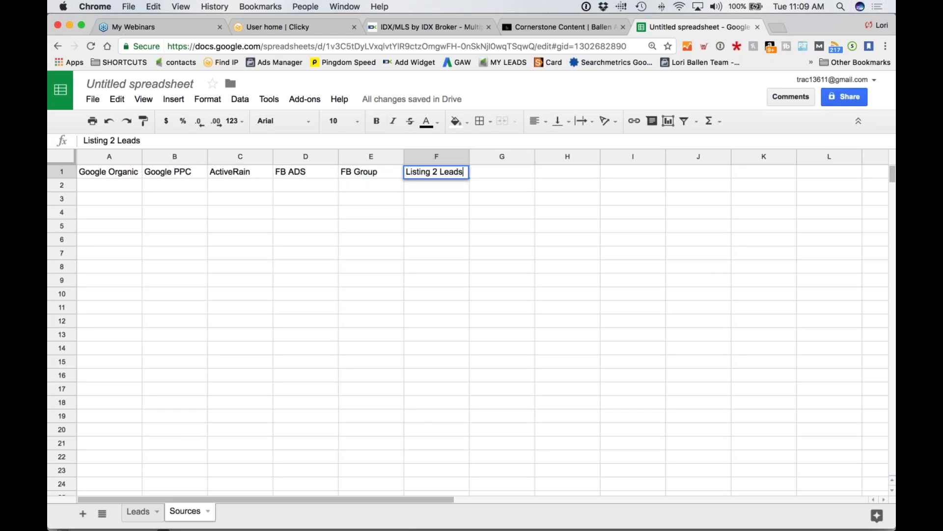
{"action": "key", "text": "Tab"}
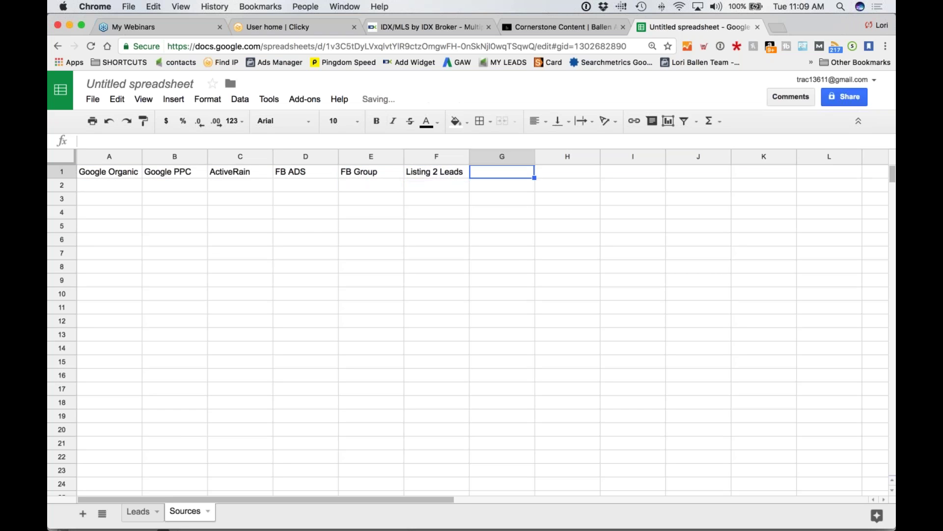
{"action": "left_click", "coordinate": [453, 173]}
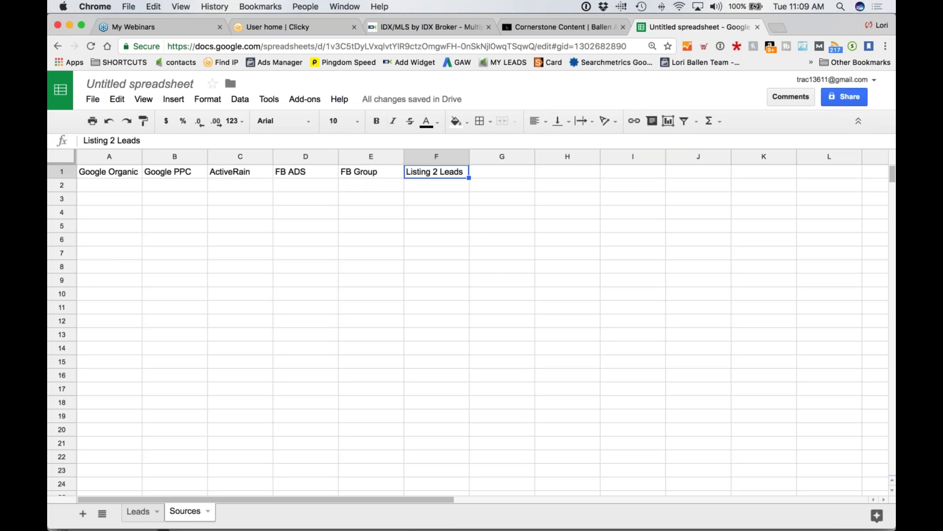
{"action": "left_click", "coordinate": [491, 268]}
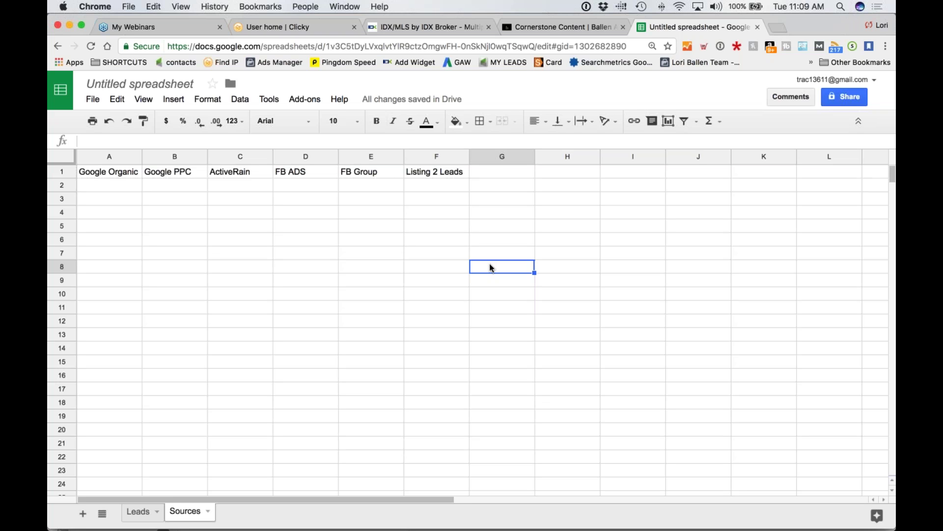
Add Twitter, Pinterest, Craigslist and Market Leader headings from G1 onward.
{"action": "left_click", "coordinate": [503, 172]}
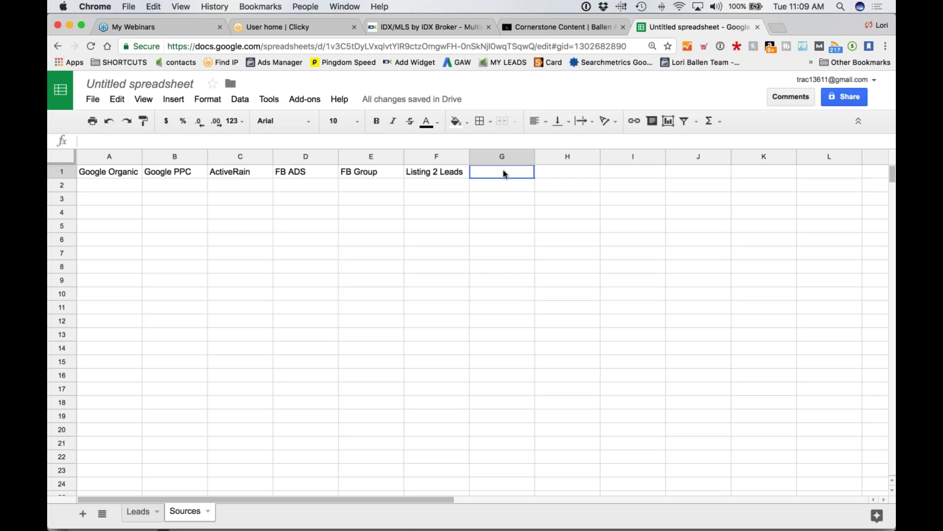
{"action": "type", "text": "Twitter"}
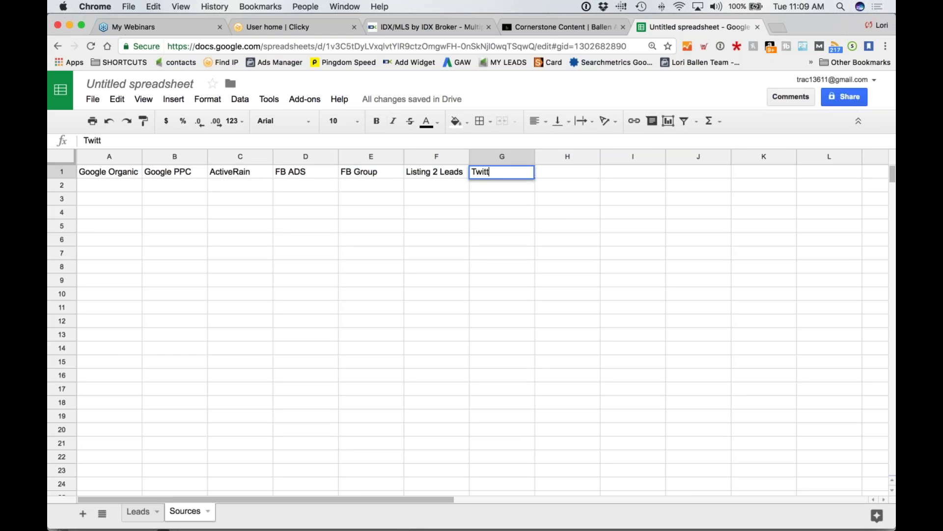
{"action": "key", "text": "Tab"}
{"action": "type", "text": "Pinterest"}
{"action": "key", "text": "Tab"}
{"action": "type", "text": "Craigslist"}
{"action": "key", "text": "Tab"}
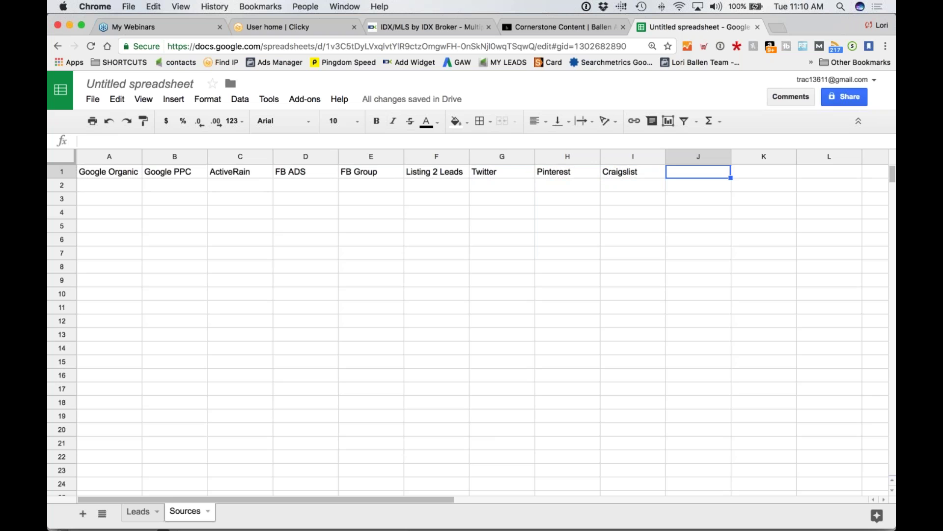
{"action": "type", "text": "Market "}
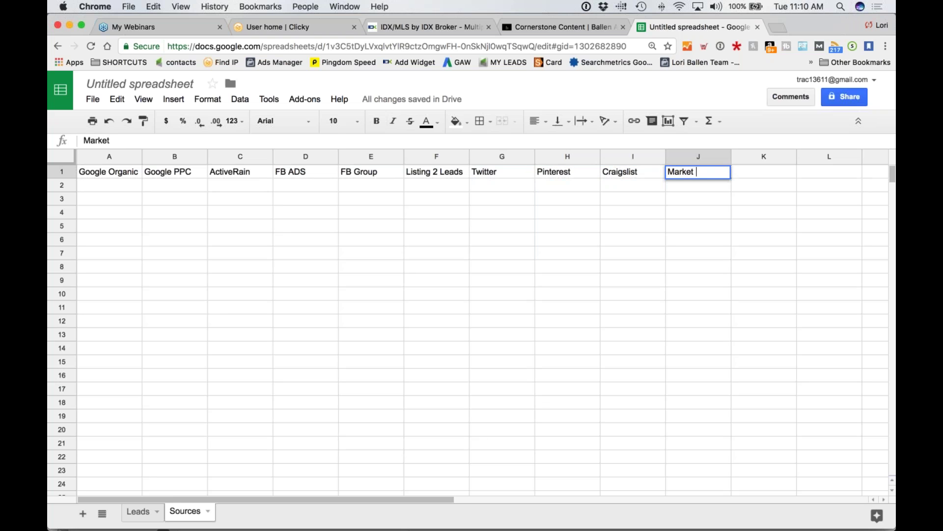
{"action": "type", "text": "Leader"}
{"action": "key", "text": "Return"}
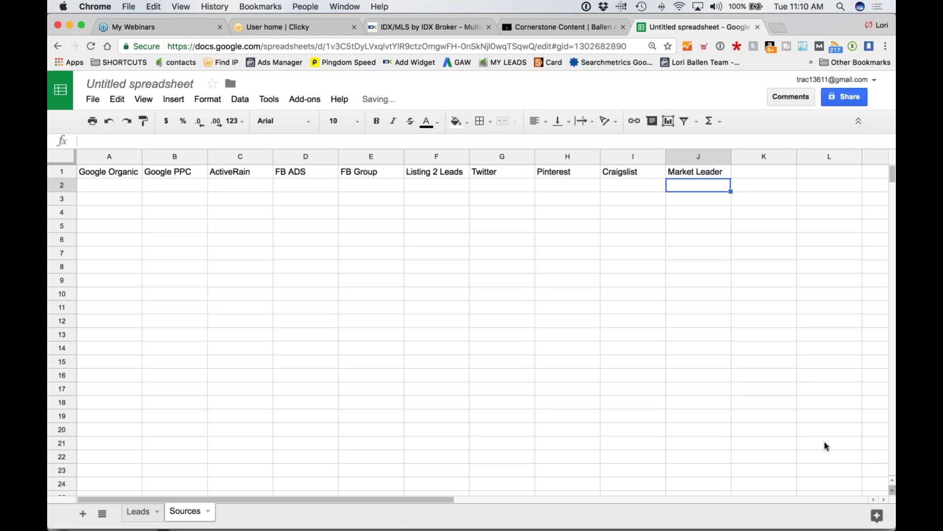
{"action": "left_click", "coordinate": [503, 350]}
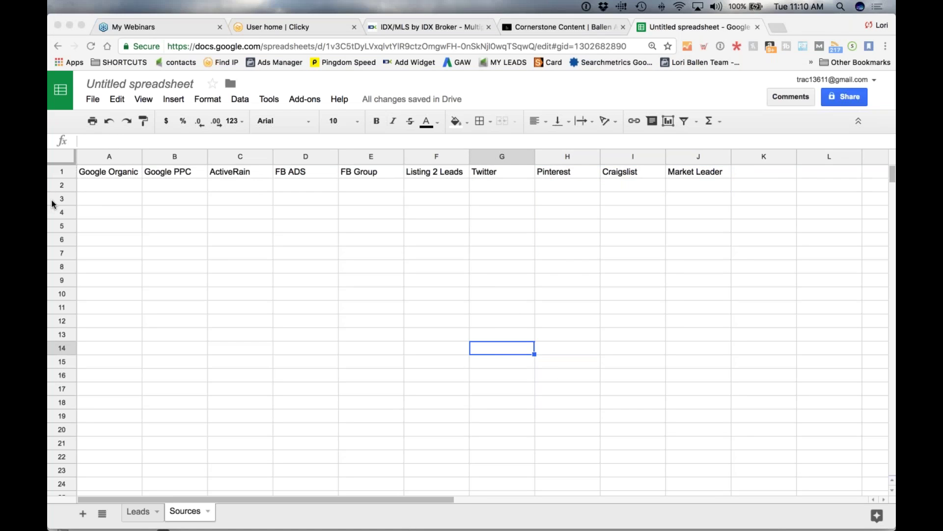
Add the final headings Agent Referrals in K1 and SOI in L1.
{"action": "left_click_drag", "start_coordinate": [139, 156], "coordinate": [175, 156]}
{"action": "left_click", "coordinate": [110, 185]}
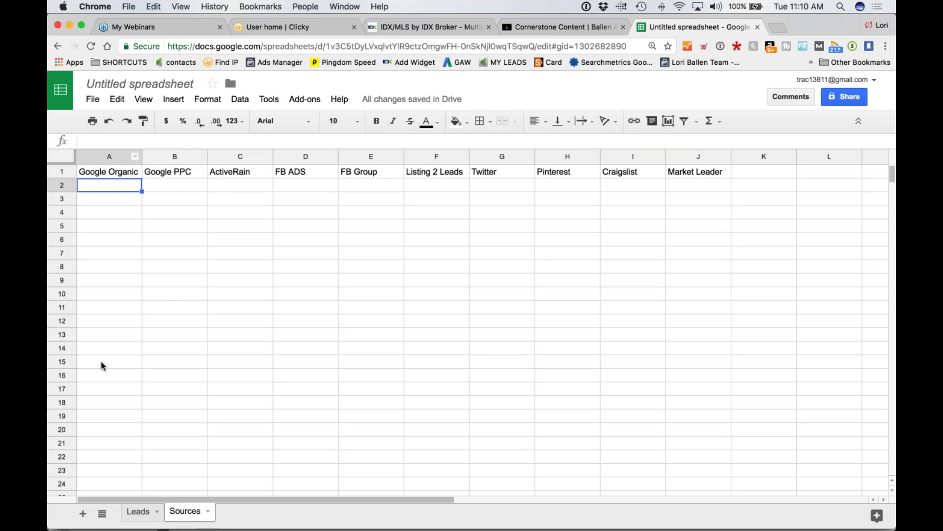
{"action": "left_click", "coordinate": [769, 170]}
{"action": "type", "text": "AGen"}
{"action": "key", "text": "BackSpace"}
{"action": "key", "text": "BackSpace"}
{"action": "key", "text": "BackSpace"}
{"action": "type", "text": "gent"}
{"action": "key", "text": "BackSpace"}
{"action": "key", "text": "BackSpace"}
{"action": "key", "text": "BackSpace"}
{"action": "type", "text": "ent Referrals"}
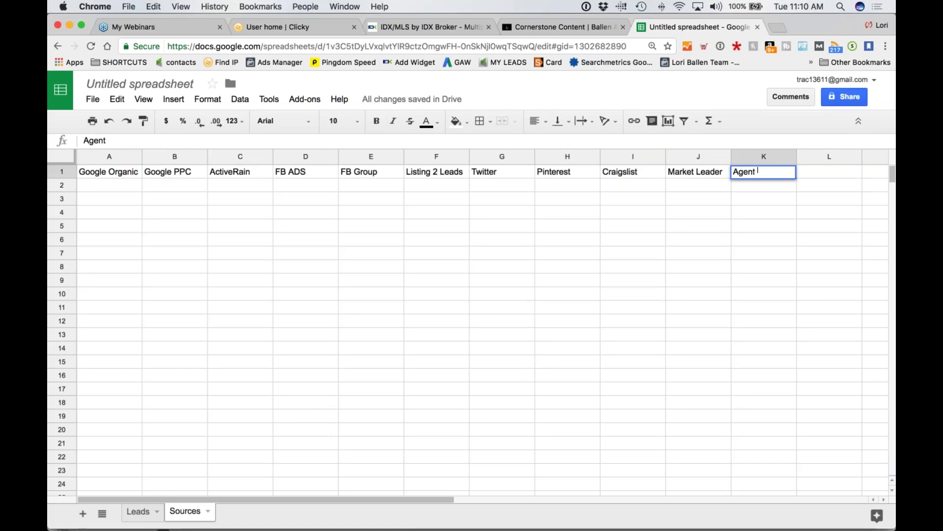
{"action": "key", "text": "Tab"}
{"action": "type", "text": "SOI"}
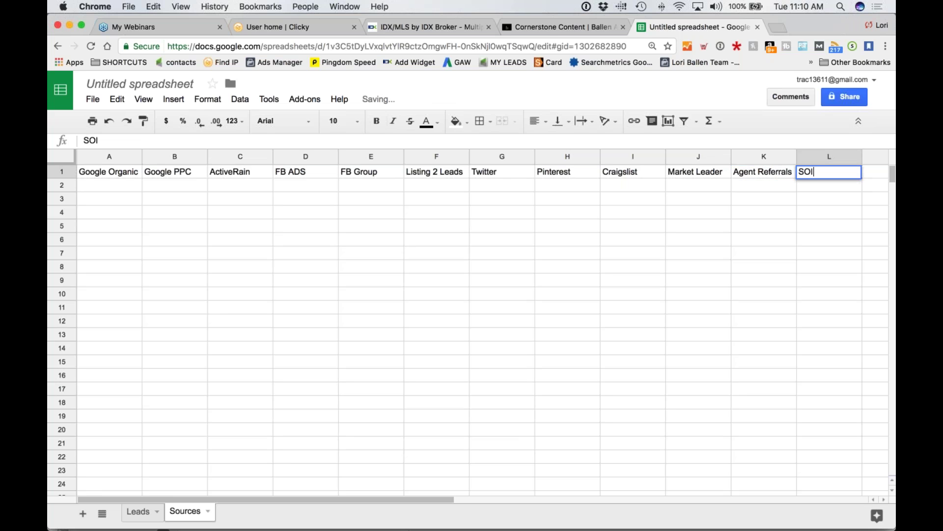
{"action": "key", "text": "Tab"}
{"action": "left_click", "coordinate": [453, 218]}
{"action": "key", "text": "Left"}
{"action": "key", "text": "Left"}
{"action": "key", "text": "Left"}
{"action": "key", "text": "Left"}
{"action": "key", "text": "Left"}
{"action": "key", "text": "Left"}
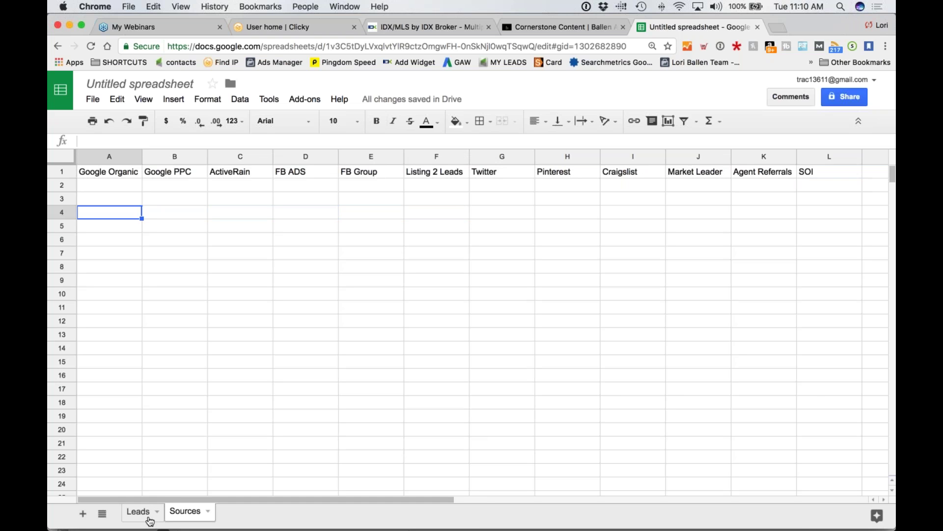
Move the Google PPC heading from B1 into cell A2.
{"action": "left_click", "coordinate": [130, 253]}
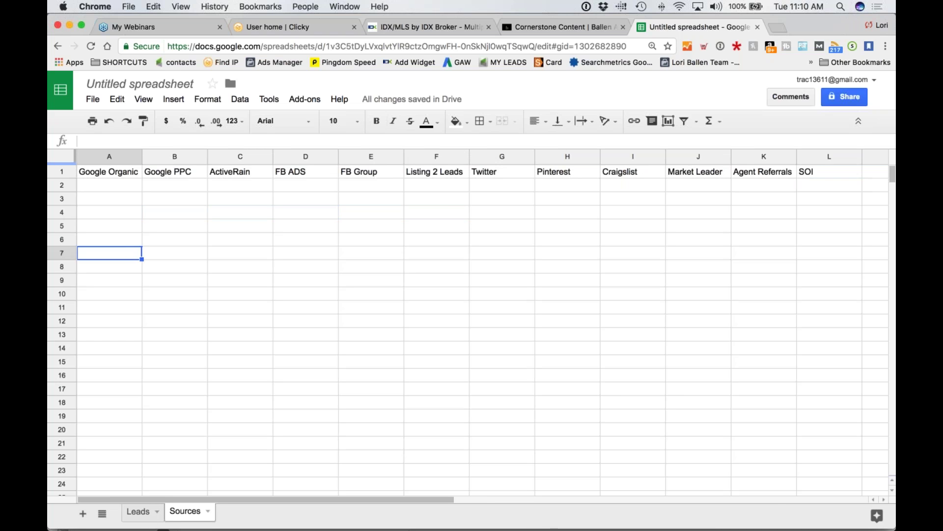
{"action": "left_click", "coordinate": [114, 173]}
{"action": "left_click", "coordinate": [133, 186]}
{"action": "left_click", "coordinate": [165, 171]}
{"action": "left_click", "coordinate": [120, 187]}
{"action": "left_click", "coordinate": [167, 171]}
{"action": "key", "text": "super+c"}
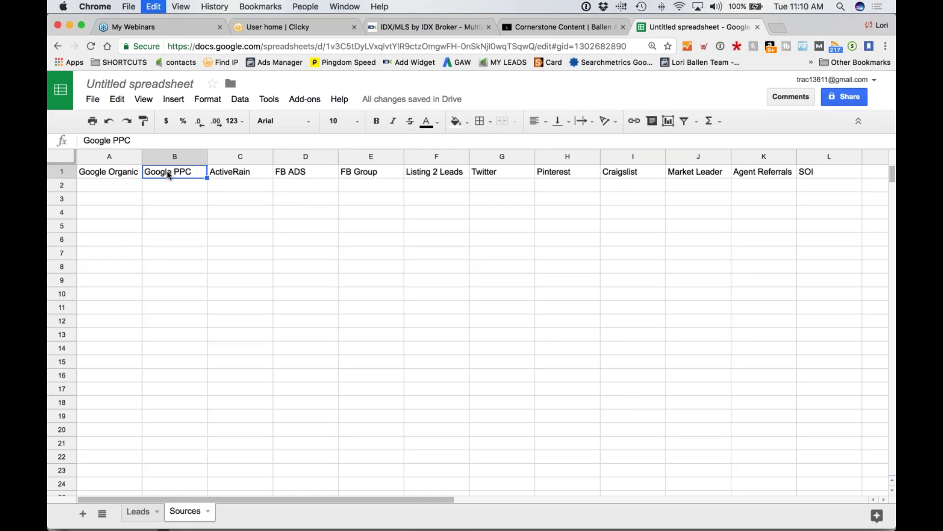
{"action": "key", "text": "Left"}
{"action": "key", "text": "Down"}
{"action": "key", "text": "super+b"}
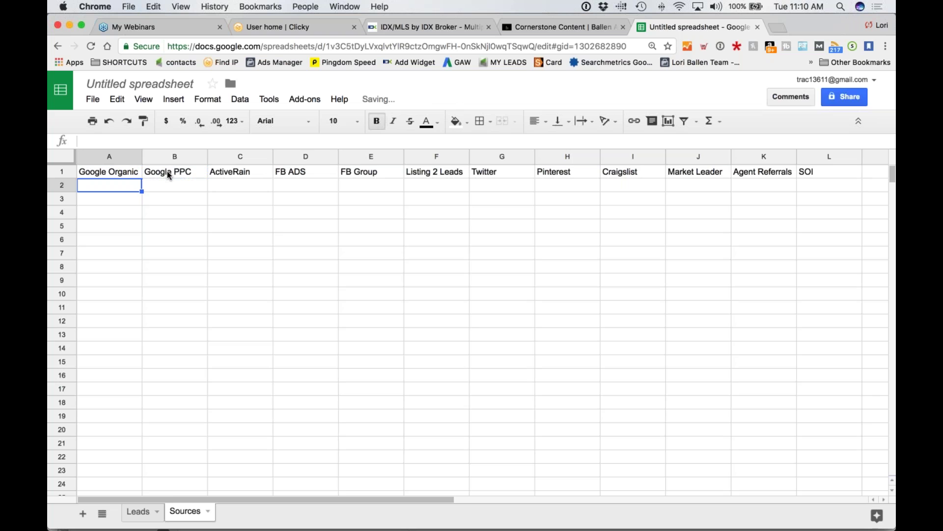
{"action": "left_click", "coordinate": [172, 176]}
{"action": "key", "text": "super+c"}
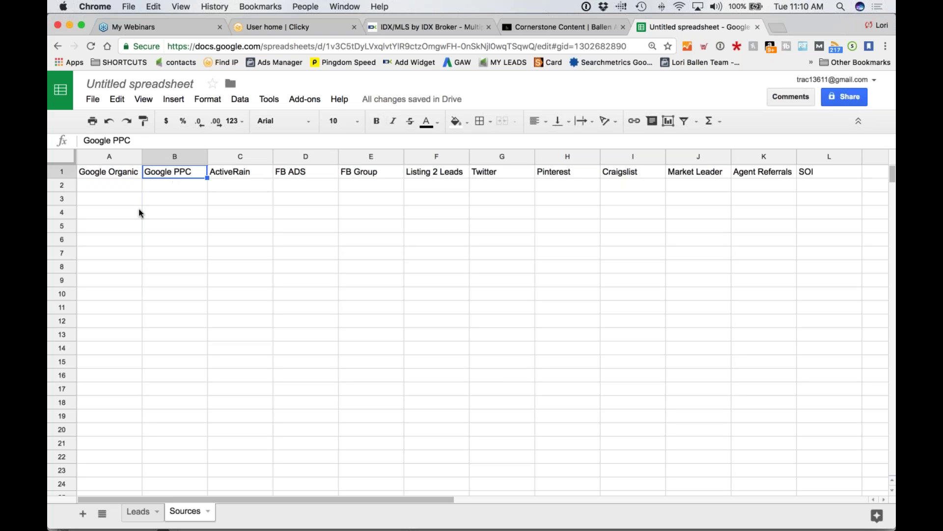
{"action": "left_click", "coordinate": [114, 187]}
{"action": "key", "text": "super+v"}
Cut ActiveRain from C1 into A3 and FB ADS from D1 into A4.
{"action": "left_click", "coordinate": [234, 175]}
{"action": "key", "text": "super+x"}
{"action": "left_click", "coordinate": [123, 201]}
{"action": "key", "text": "super+v"}
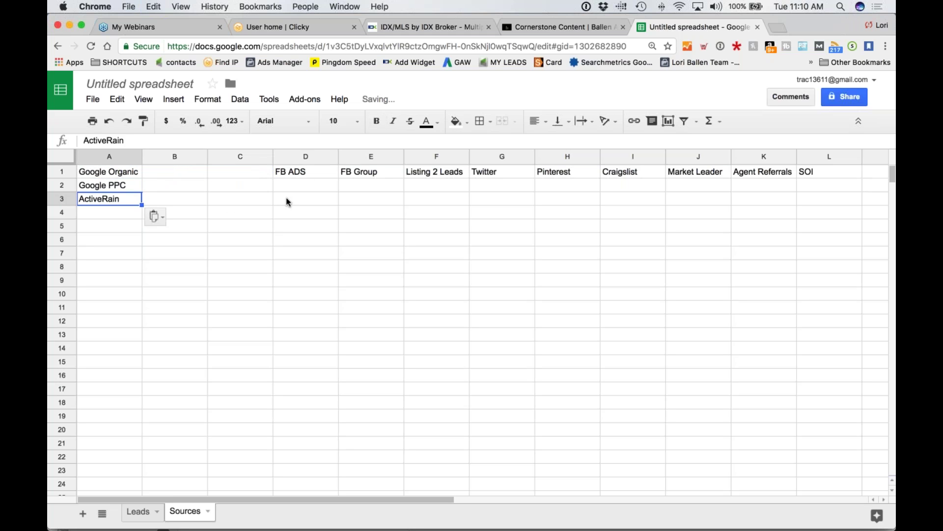
{"action": "left_click", "coordinate": [297, 173]}
{"action": "key", "text": "super+x"}
{"action": "left_click", "coordinate": [117, 213]}
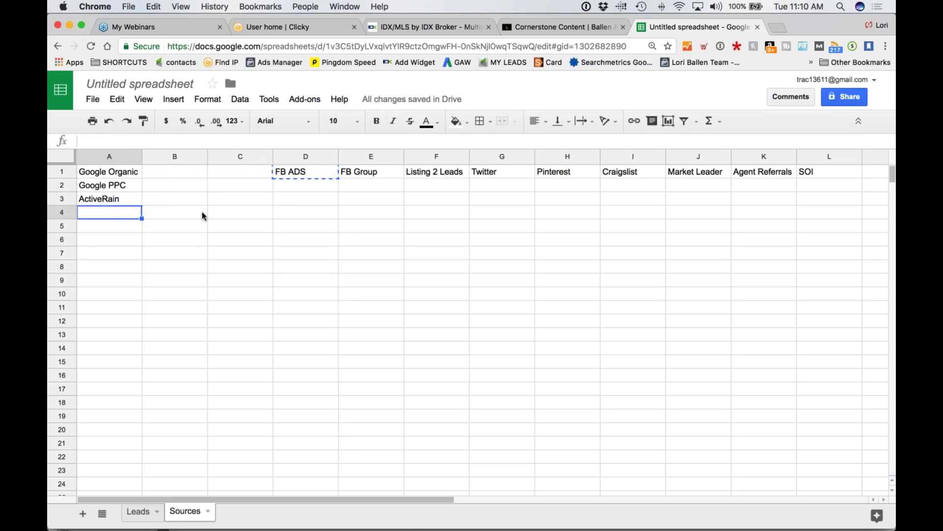
{"action": "key", "text": "super+v"}
Cut FB Group from E1 into A5, then return to the Leads sheet.
{"action": "left_click", "coordinate": [360, 173]}
{"action": "key", "text": "super+x"}
{"action": "left_click", "coordinate": [93, 227]}
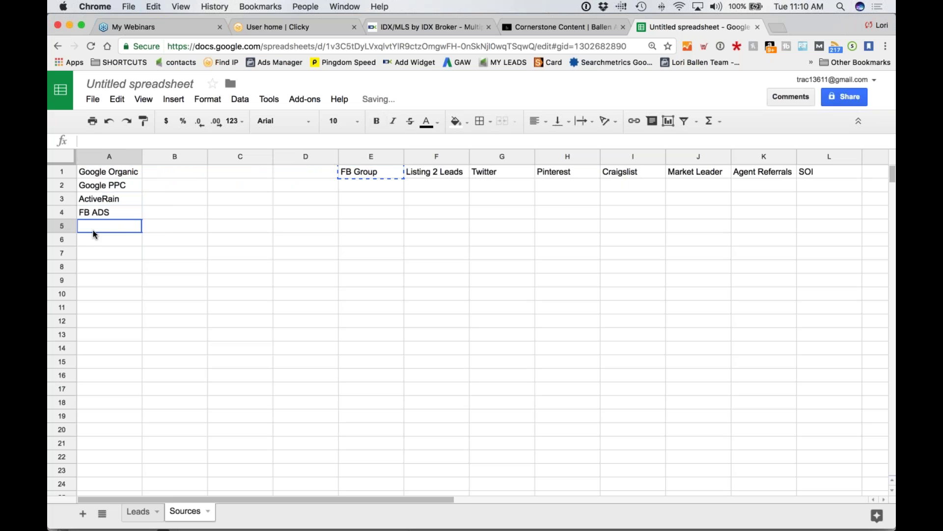
{"action": "key", "text": "super+v"}
{"action": "left_click", "coordinate": [198, 239]}
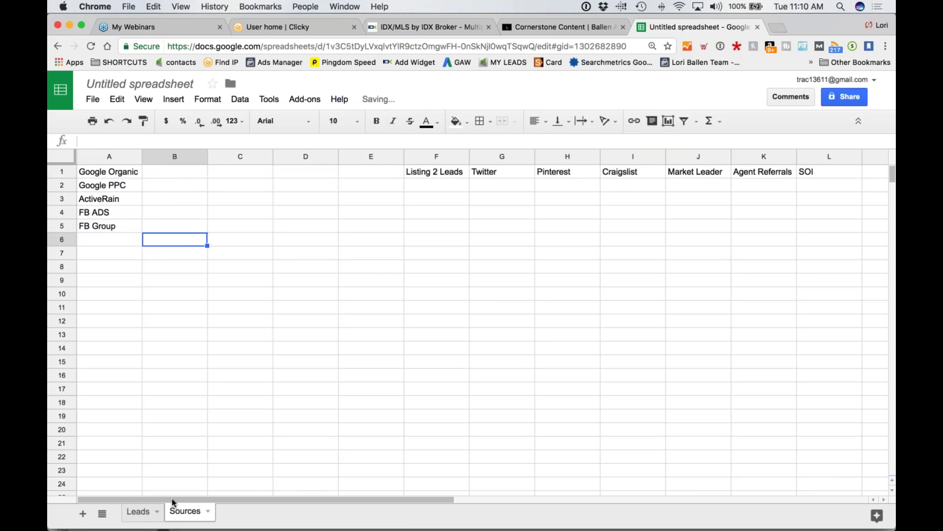
{"action": "left_click", "coordinate": [139, 511]}
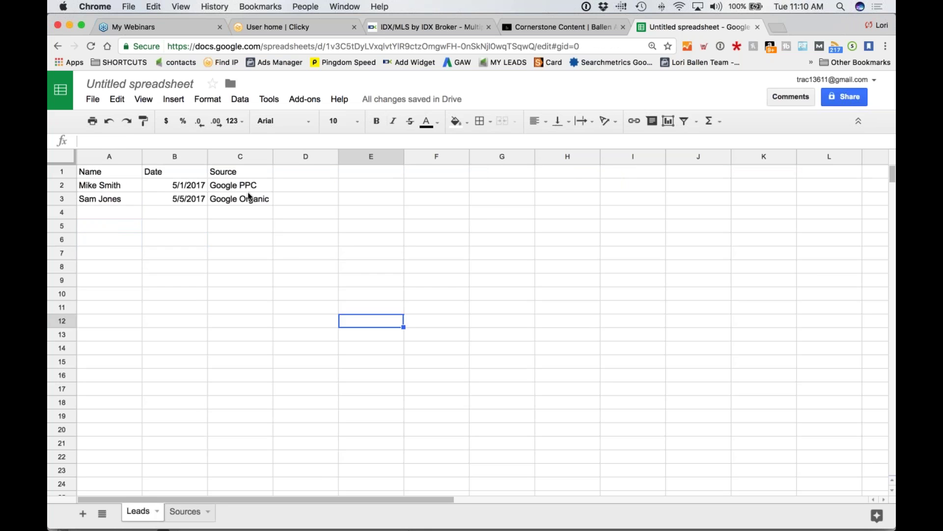
Confirm the first lead came from Google PPC and enter a count of 1 beside Google PPC.
{"action": "left_click_drag", "start_coordinate": [251, 195], "coordinate": [236, 185]}
{"action": "left_click", "coordinate": [371, 402]}
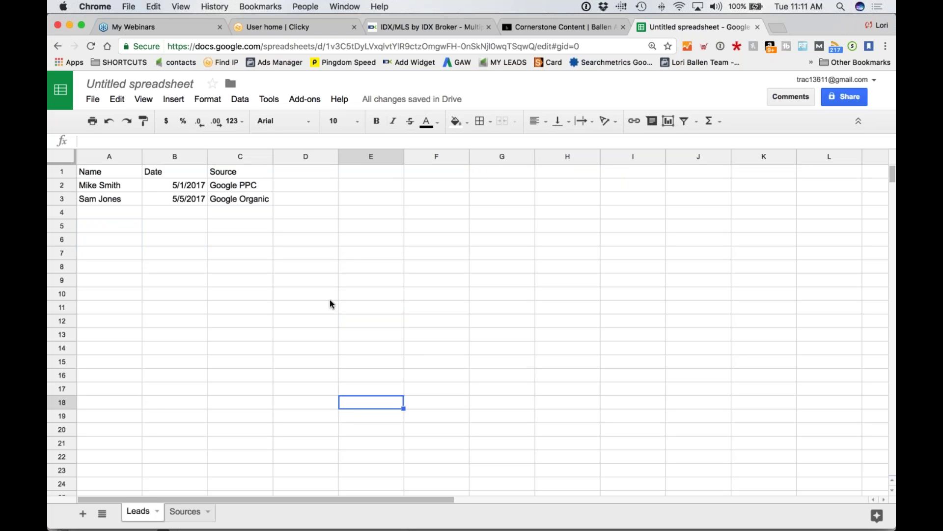
{"action": "left_click", "coordinate": [116, 197]}
{"action": "left_click", "coordinate": [121, 185]}
{"action": "left_click", "coordinate": [240, 184]}
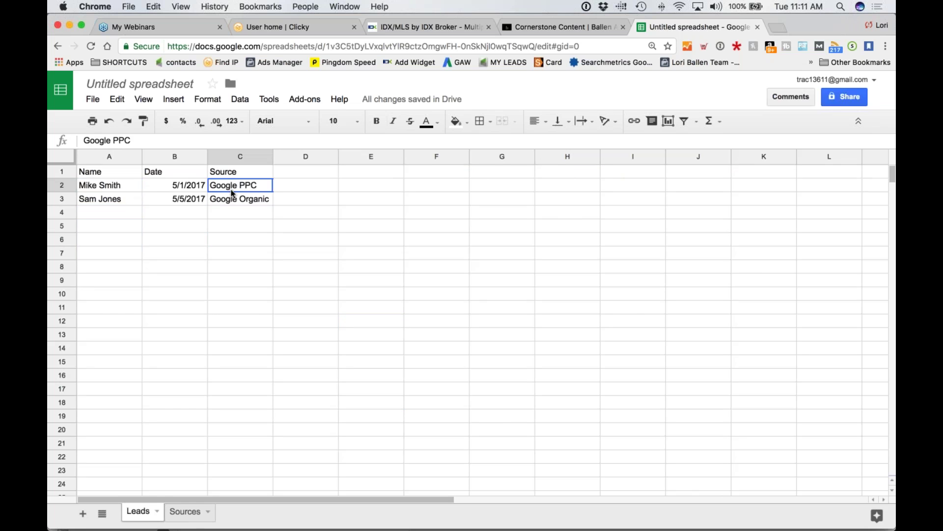
{"action": "left_click", "coordinate": [185, 511]}
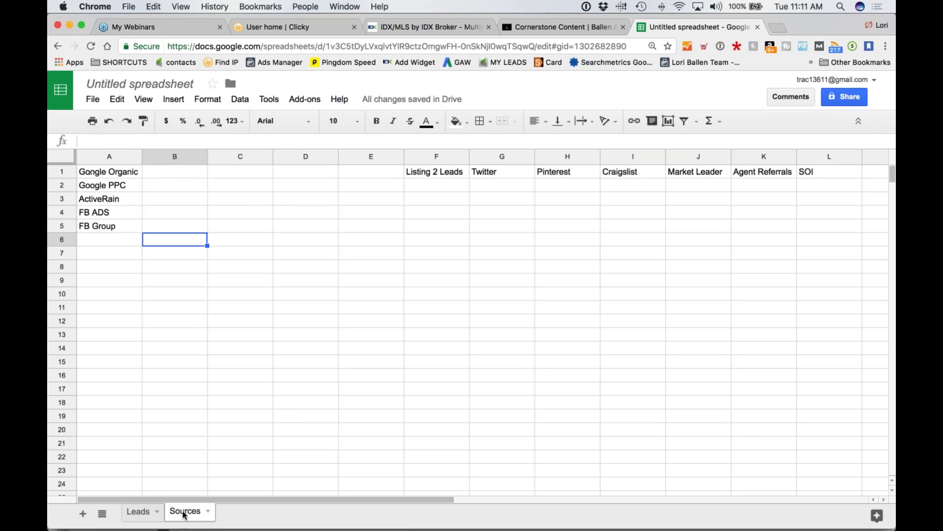
{"action": "left_click", "coordinate": [162, 186]}
{"action": "type", "text": "1"}
{"action": "left_click_drag", "start_coordinate": [229, 202], "coordinate": [230, 212]}
{"action": "left_click", "coordinate": [199, 230]}
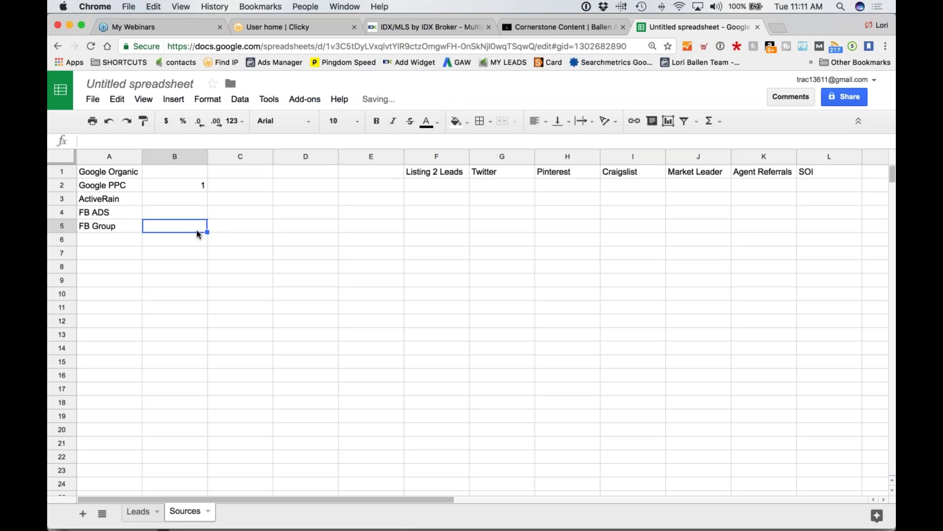
Confirm the second lead came from Google Organic and enter 1 in B1 beside it.
{"action": "left_click", "coordinate": [140, 511]}
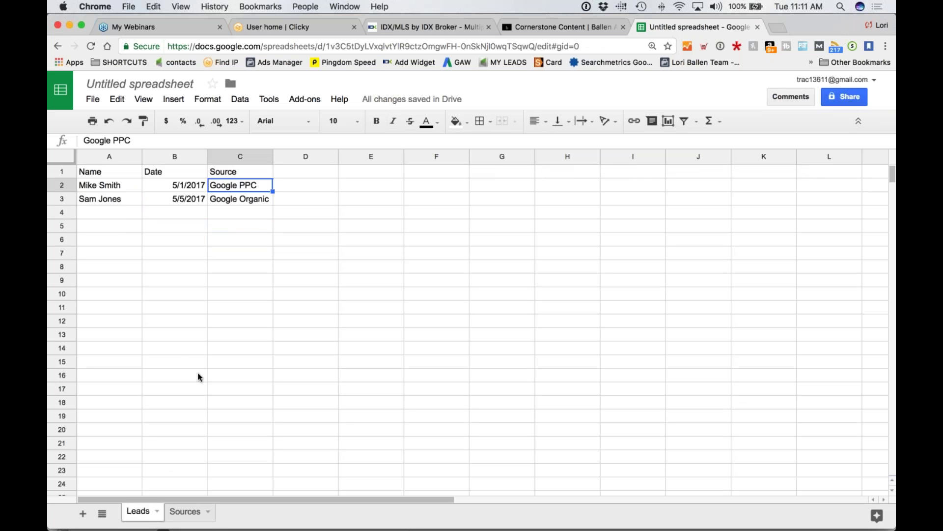
{"action": "left_click", "coordinate": [231, 200]}
{"action": "left_click", "coordinate": [191, 514]}
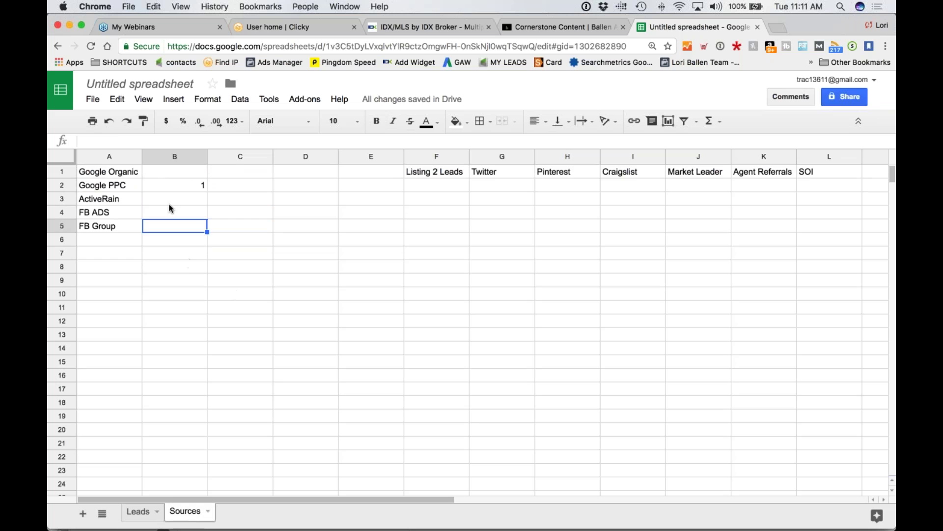
{"action": "left_click", "coordinate": [175, 176]}
{"action": "type", "text": "1"}
{"action": "left_click", "coordinate": [231, 240]}
{"action": "left_click", "coordinate": [186, 176]}
{"action": "left_click", "coordinate": [62, 172]}
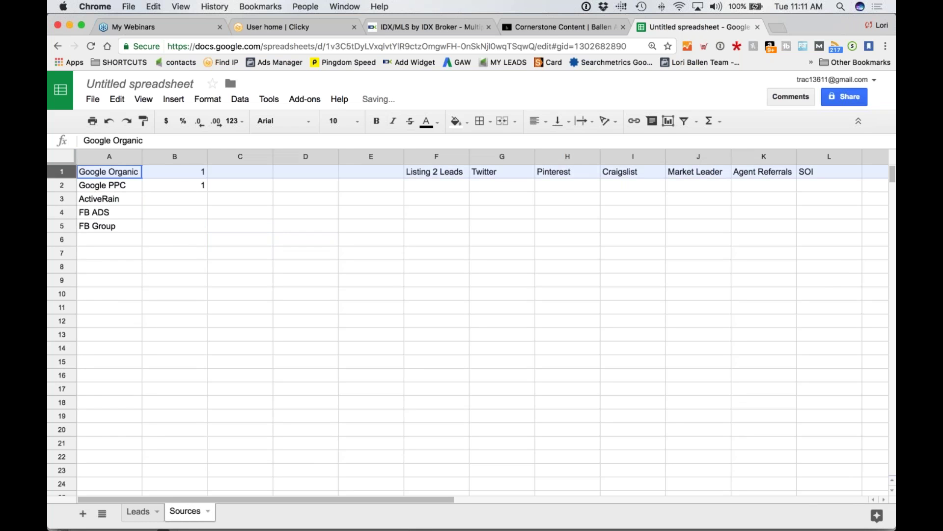
Insert a new top row and enter January 2017 in B1 and February 2017 in C1.
{"action": "right_click", "coordinate": [64, 173]}
{"action": "left_click", "coordinate": [101, 262]}
{"action": "left_click", "coordinate": [196, 173]}
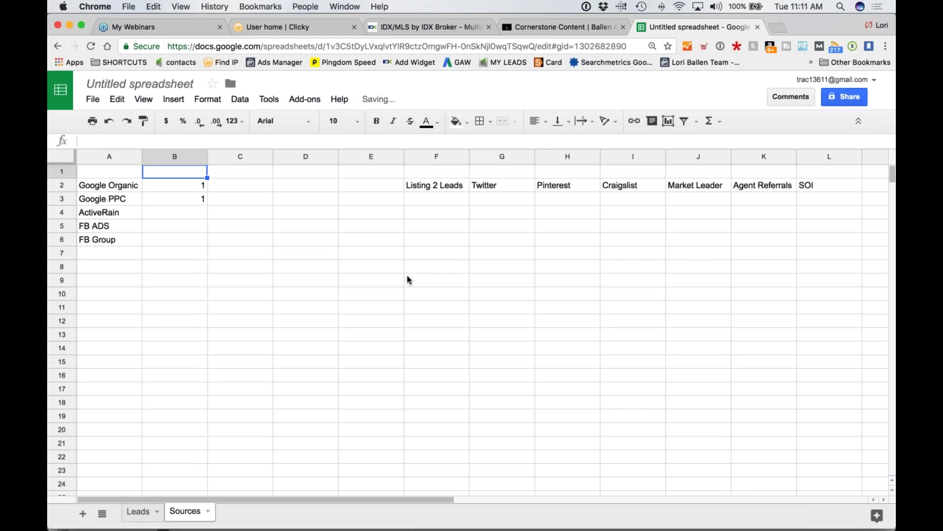
{"action": "type", "text": "Janu 201"}
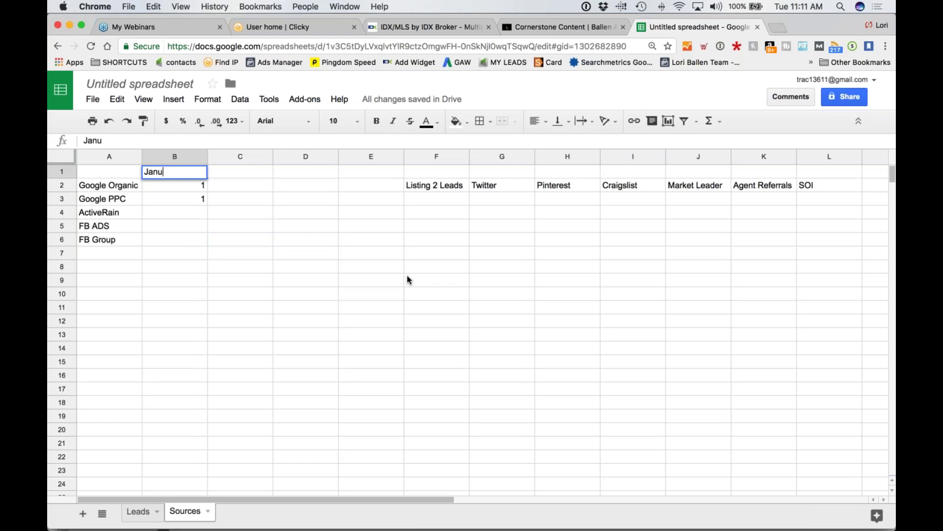
{"action": "key", "text": "BackSpace"}
{"action": "key", "text": "BackSpace"}
{"action": "key", "text": "BackSpace"}
{"action": "key", "text": "BackSpace"}
{"action": "type", "text": "ary 2017"}
{"action": "key", "text": "Tab"}
{"action": "type", "text": "F"}
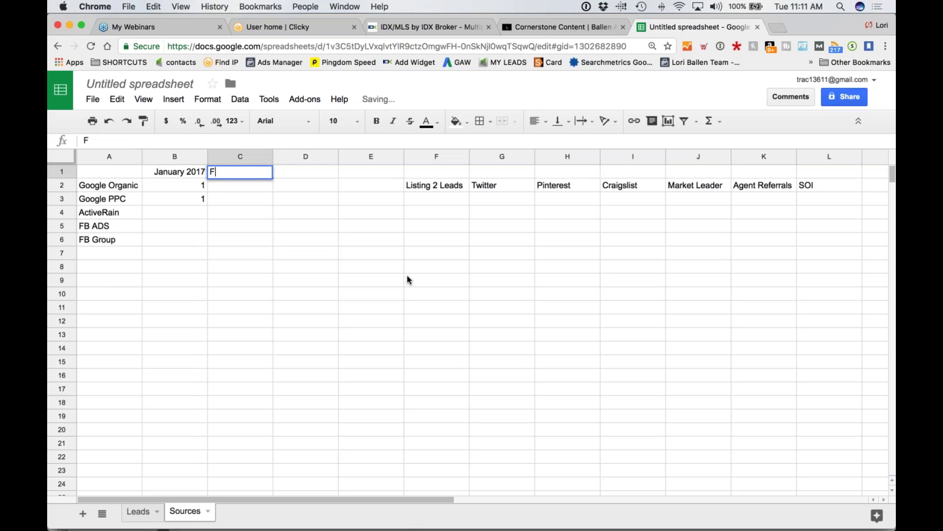
{"action": "type", "text": "ebruary 2017"}
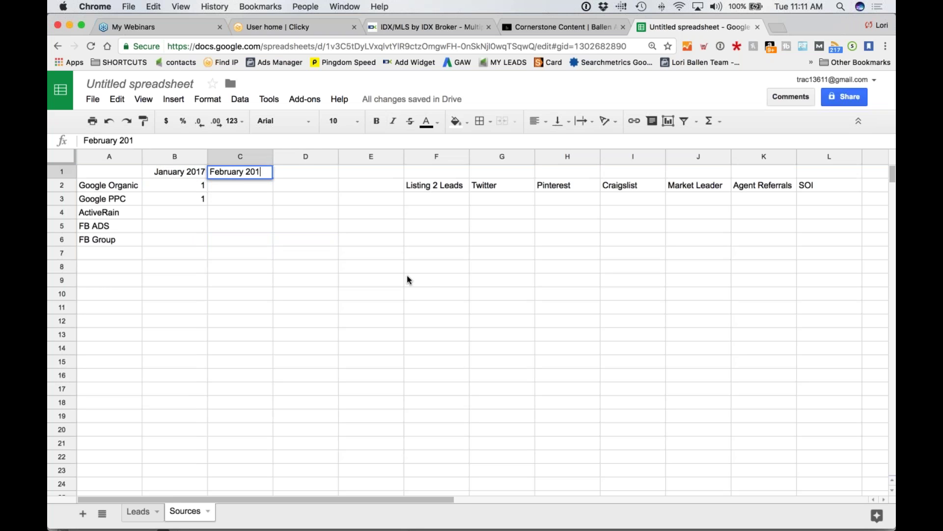
{"action": "key", "text": "Tab"}
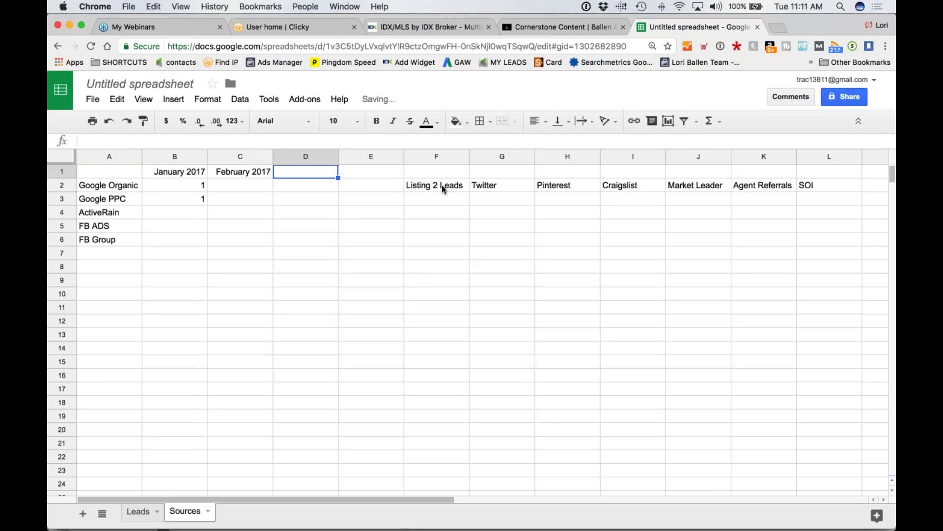
Delete the leftover row-2 labels, from Listing 2 Leads through SOI.
{"action": "left_click", "coordinate": [441, 184]}
{"action": "key", "text": "Delete"}
{"action": "left_click", "coordinate": [488, 185]}
{"action": "key", "text": "Delete"}
{"action": "left_click", "coordinate": [579, 187]}
{"action": "key", "text": "Delete"}
{"action": "left_click", "coordinate": [661, 186]}
{"action": "key", "text": "Delete"}
{"action": "left_click", "coordinate": [675, 186]}
{"action": "key", "text": "Delete"}
{"action": "left_click", "coordinate": [775, 184]}
{"action": "key", "text": "Delete"}
{"action": "left_click", "coordinate": [806, 187]}
{"action": "key", "text": "Delete"}
{"action": "left_click", "coordinate": [324, 286]}
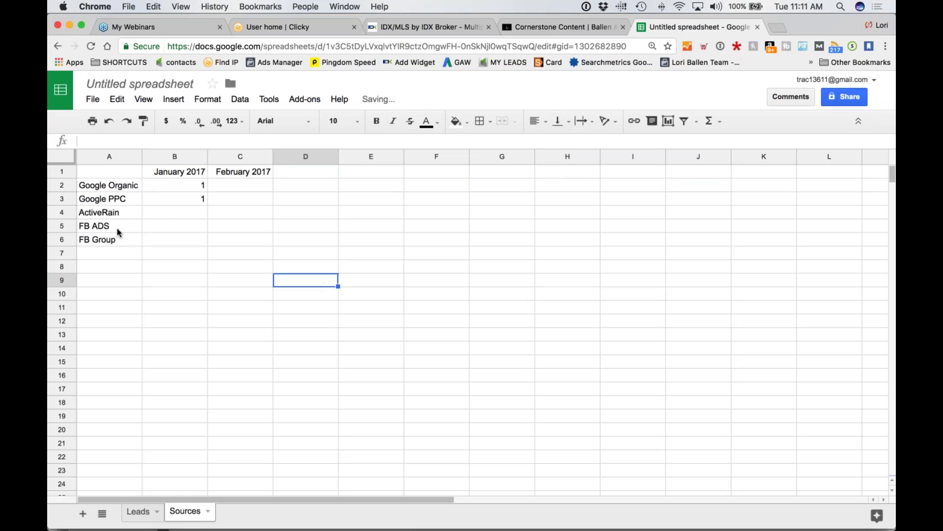
{"action": "left_click", "coordinate": [178, 201]}
On the Sources sheet, enter 2 as Google Organic's January 2017 count, then return to Leads.
{"action": "mouse_move", "coordinate": [148, 494]}
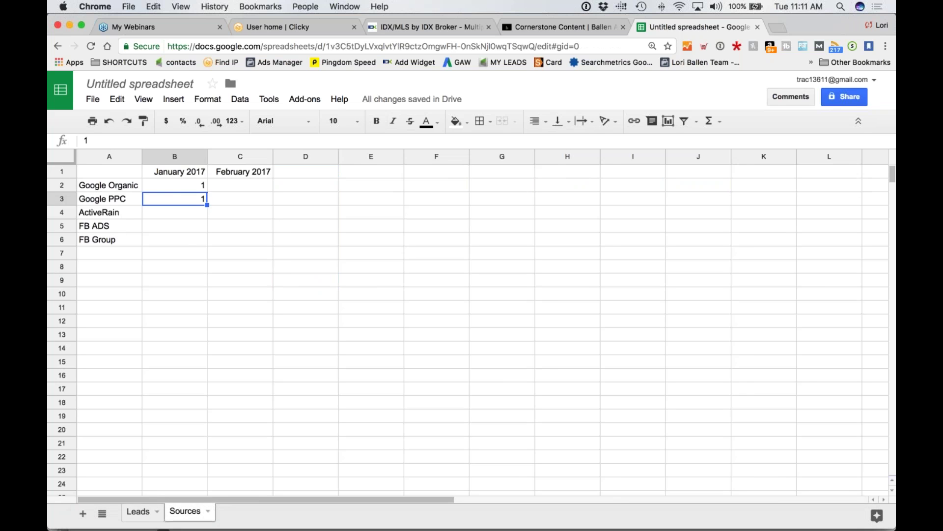
{"action": "left_click", "coordinate": [139, 511]}
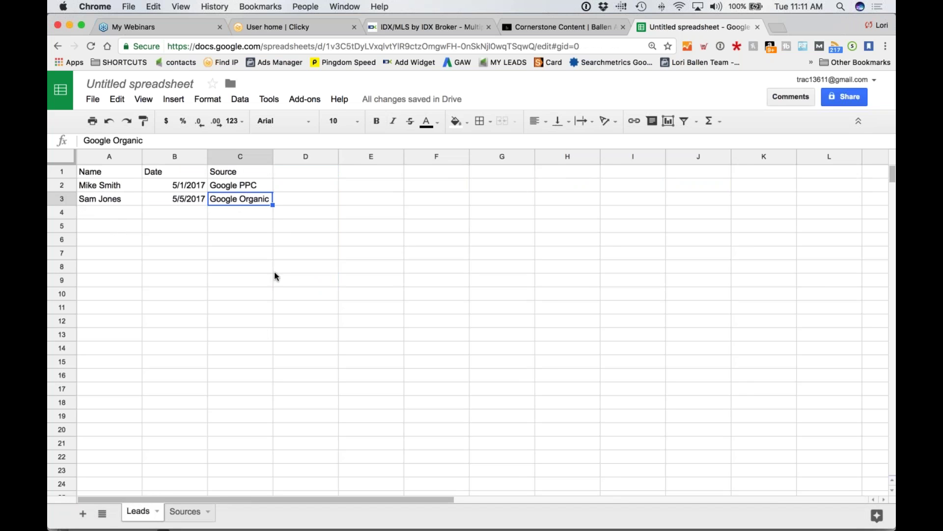
{"action": "left_click", "coordinate": [186, 511]}
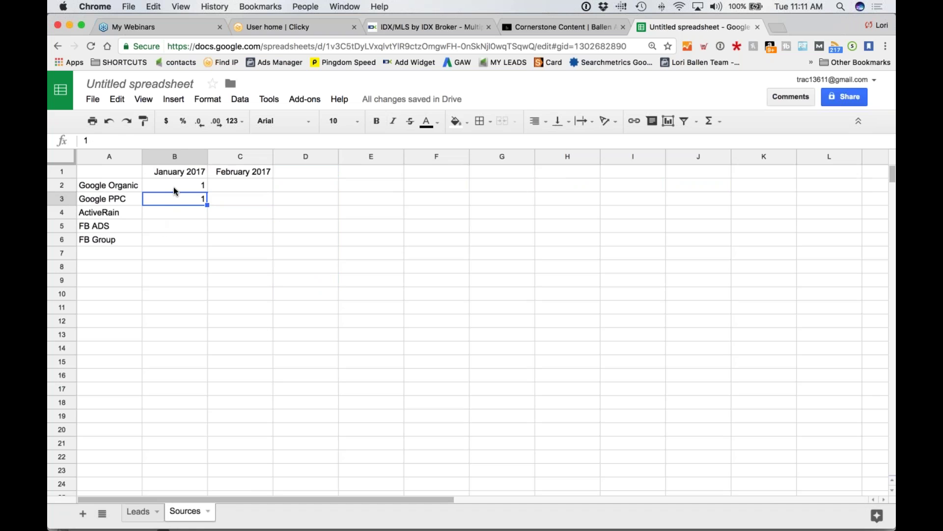
{"action": "left_click", "coordinate": [173, 187]}
{"action": "type", "text": "2"}
{"action": "left_click", "coordinate": [210, 255]}
{"action": "left_click", "coordinate": [218, 278]}
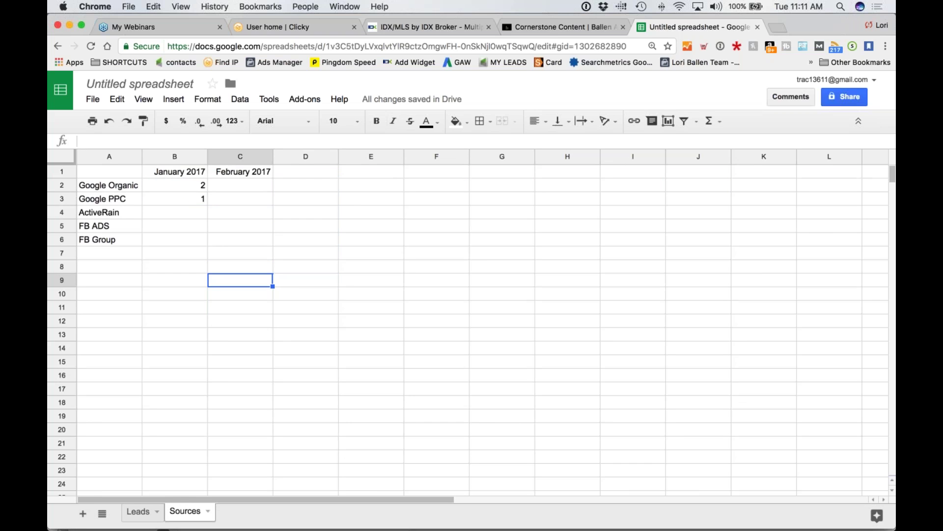
{"action": "key", "text": "Up"}
{"action": "key", "text": "Up"}
{"action": "key", "text": "Up"}
{"action": "key", "text": "Up"}
{"action": "key", "text": "Up"}
{"action": "key", "text": "Up"}
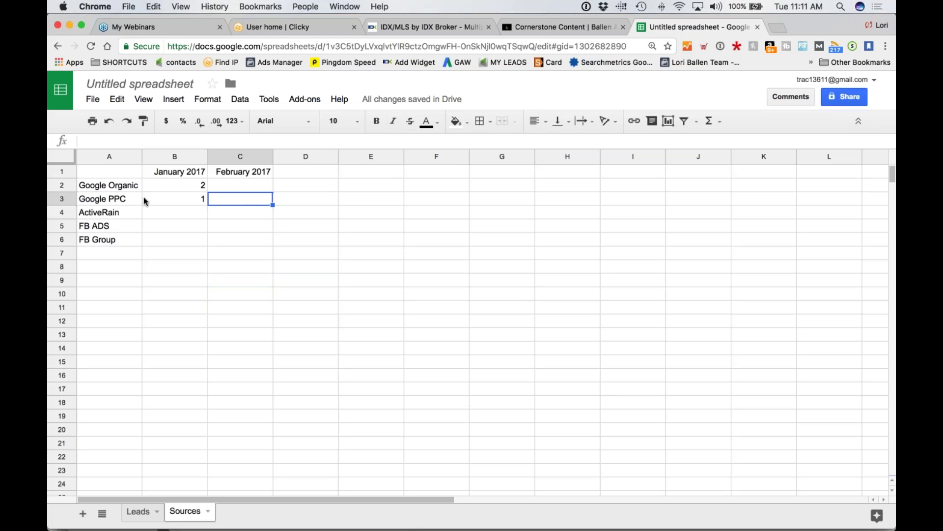
{"action": "left_click", "coordinate": [286, 190]}
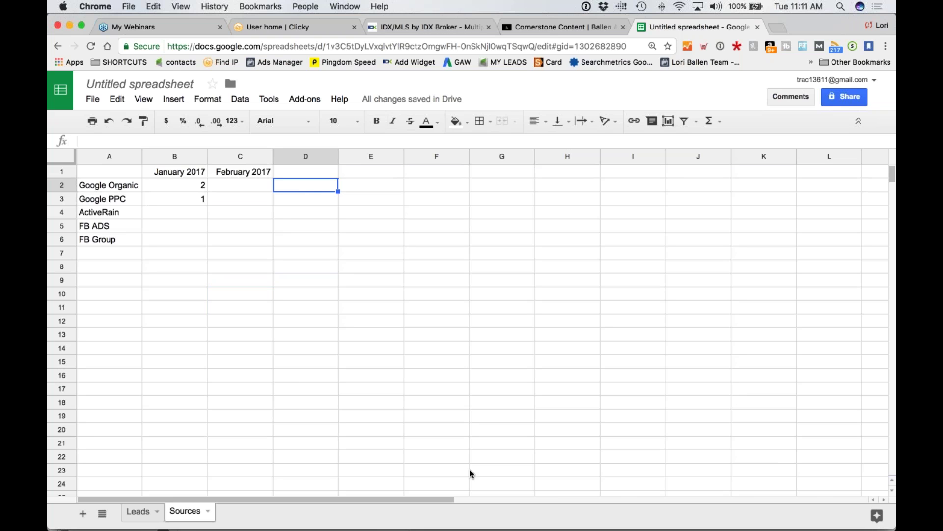
{"action": "left_click", "coordinate": [143, 511]}
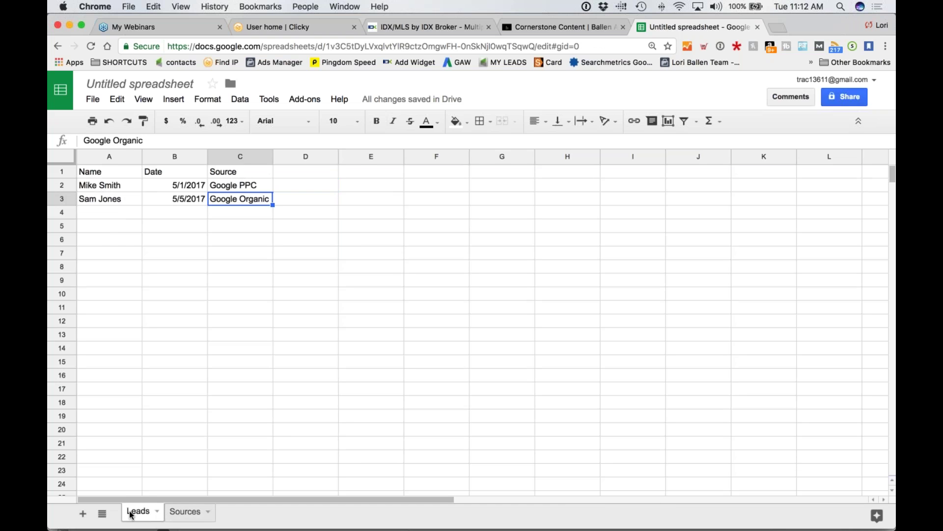
Add a Closed Commission heading in D1 and widen column D to fit it.
{"action": "left_click", "coordinate": [214, 323]}
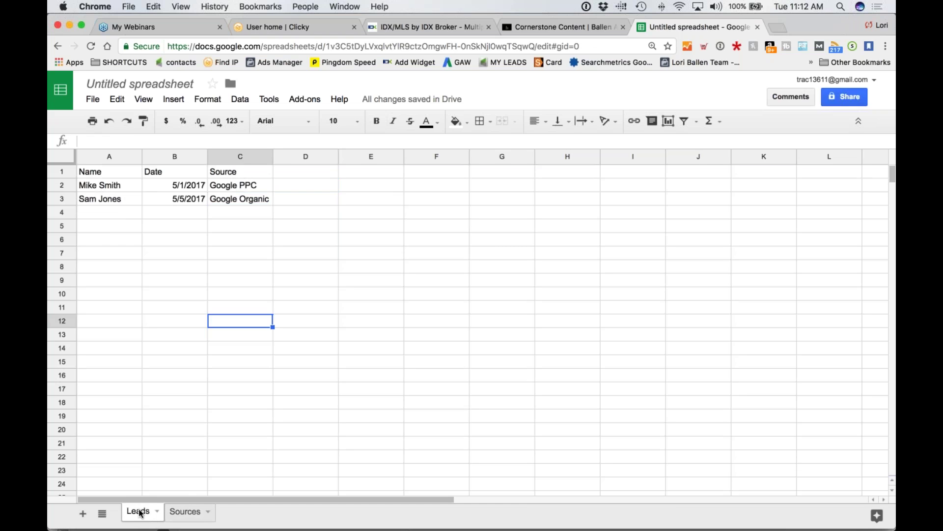
{"action": "left_click", "coordinate": [309, 170]}
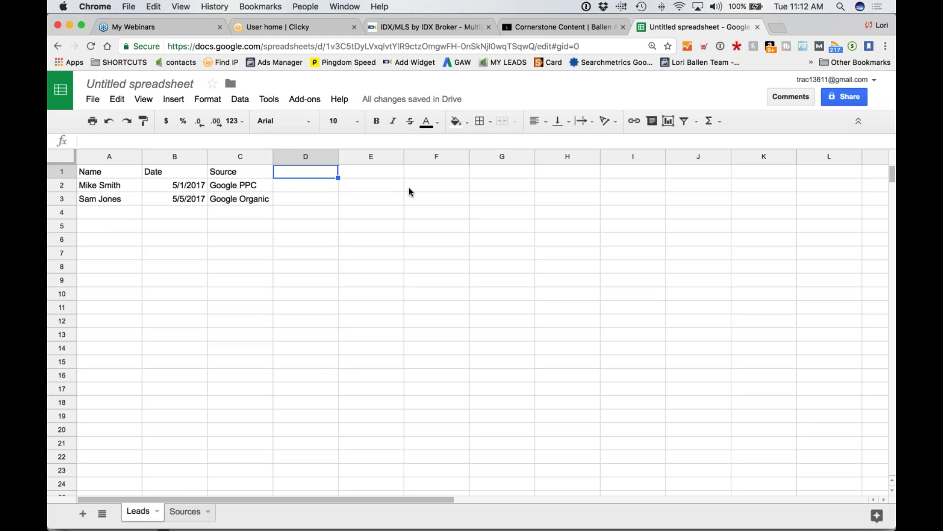
{"action": "type", "text": "C"}
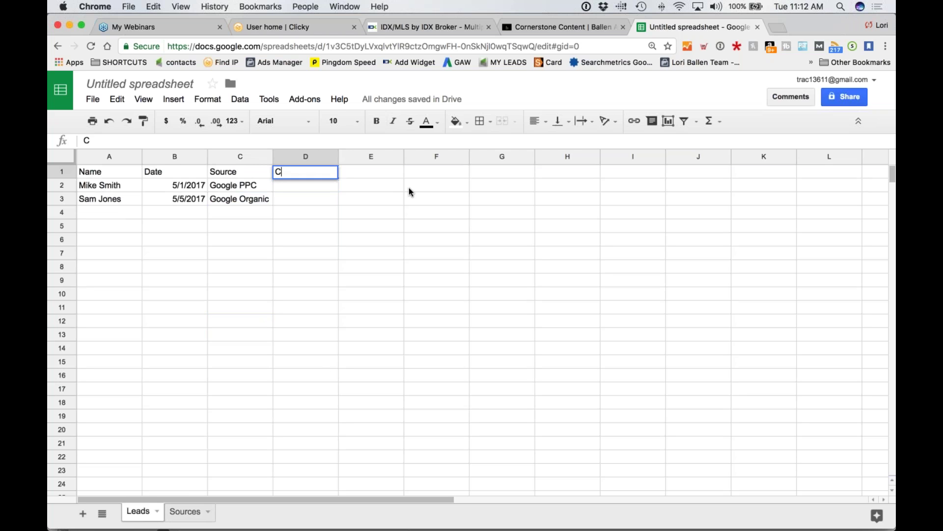
{"action": "type", "text": "losed Commission"}
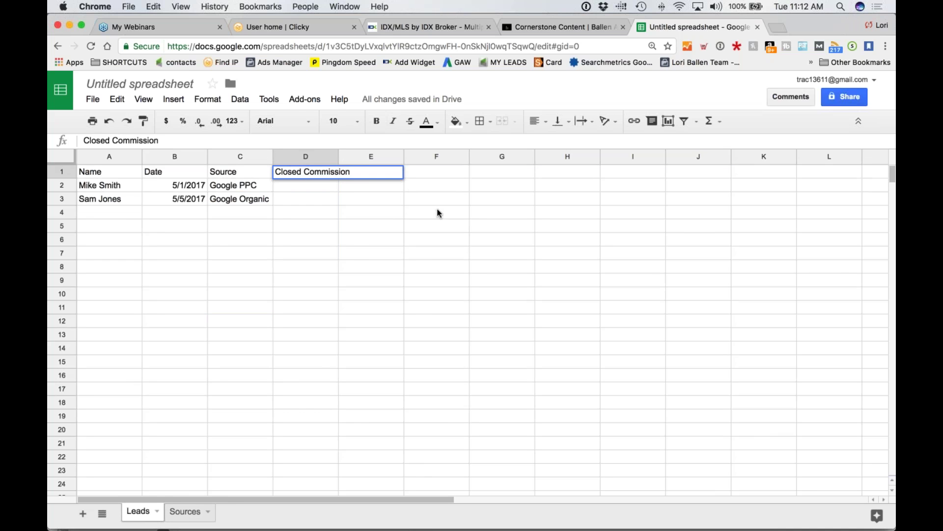
{"action": "left_click", "coordinate": [436, 211]}
{"action": "left_click_drag", "start_coordinate": [338, 156], "coordinate": [357, 159]}
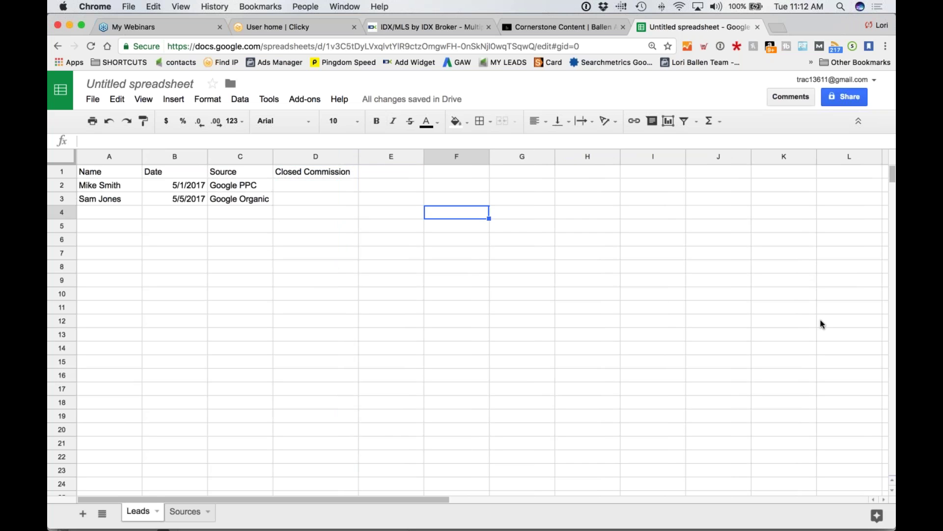
Record $5,000 as the first lead's closed commission.
{"action": "left_click", "coordinate": [326, 184]}
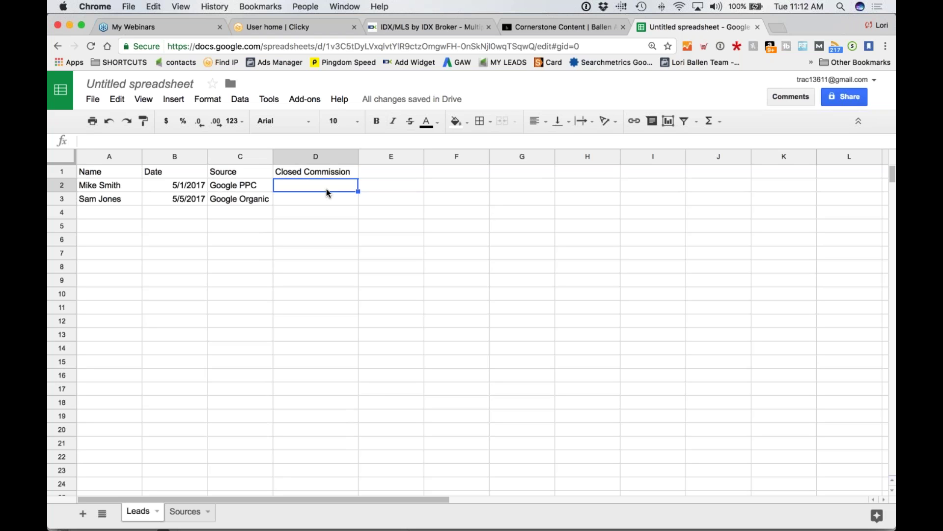
{"action": "type", "text": "$"}
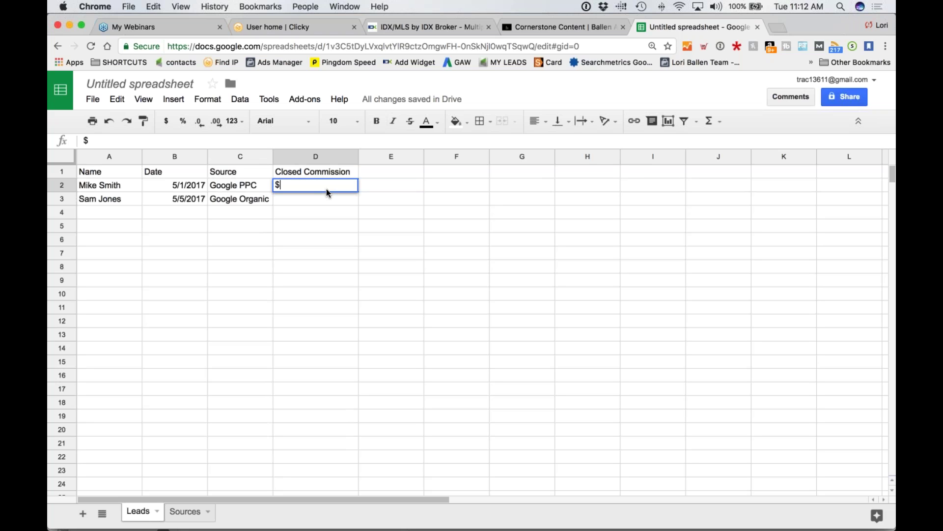
{"action": "type", "text": "5,0"}
{"action": "type", "text": "000"}
{"action": "key", "text": "Tab"}
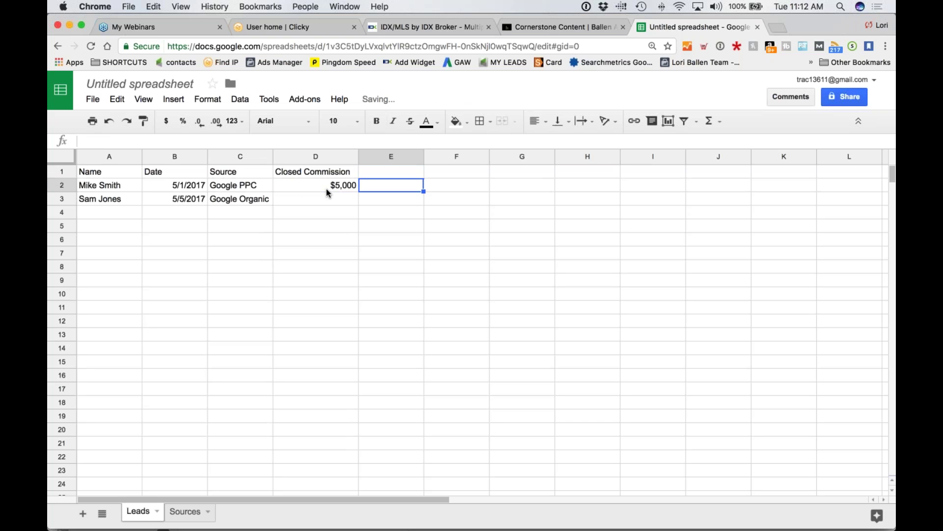
{"action": "key", "text": "Return"}
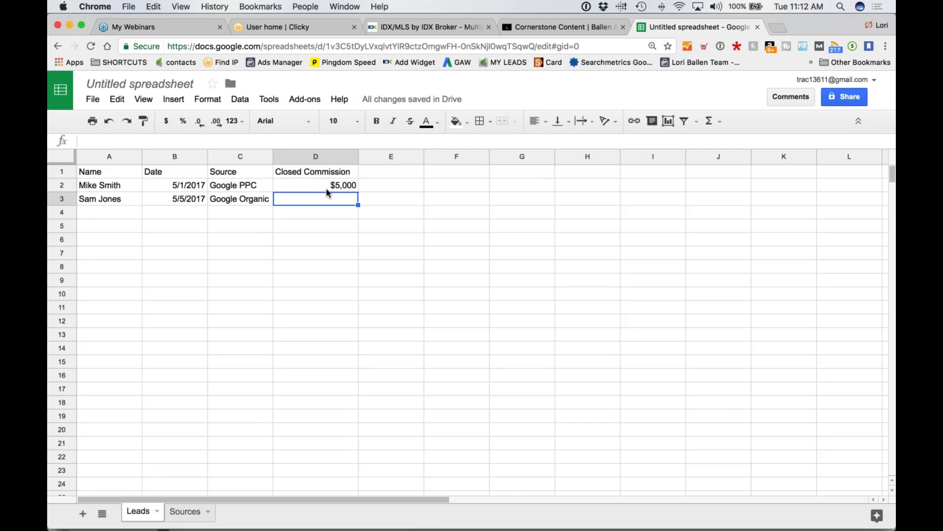
Add a new sheet after Sources and name it Closings.
{"action": "left_click", "coordinate": [82, 513]}
{"action": "left_click_drag", "start_coordinate": [183, 511], "coordinate": [226, 512]}
{"action": "right_click", "coordinate": [237, 514]}
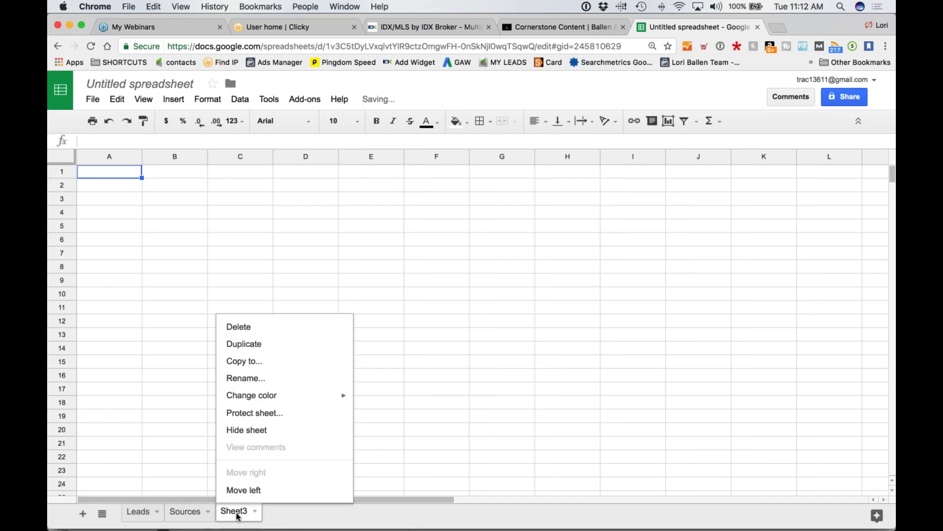
{"action": "left_click", "coordinate": [246, 377]}
{"action": "type", "text": "Closings"}
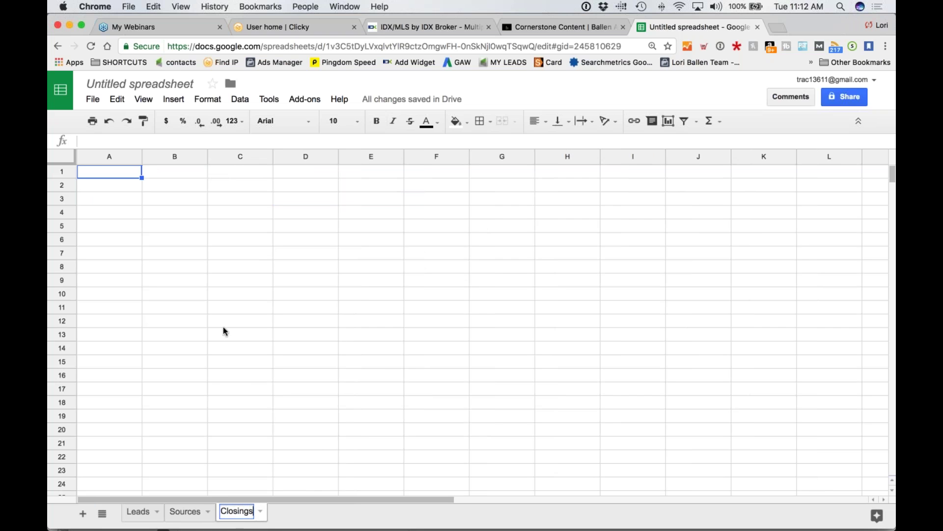
{"action": "key", "text": "Return"}
{"action": "type", "text": "/"}
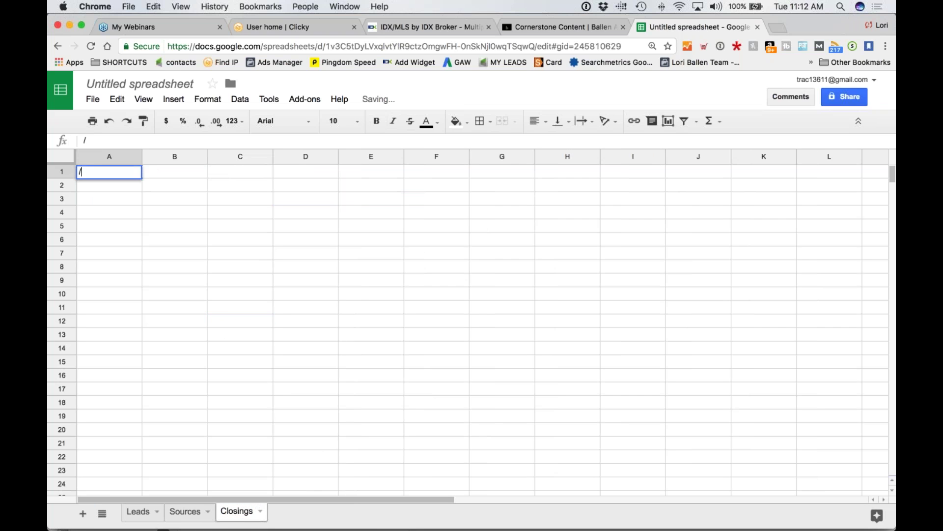
{"action": "key", "text": "Escape"}
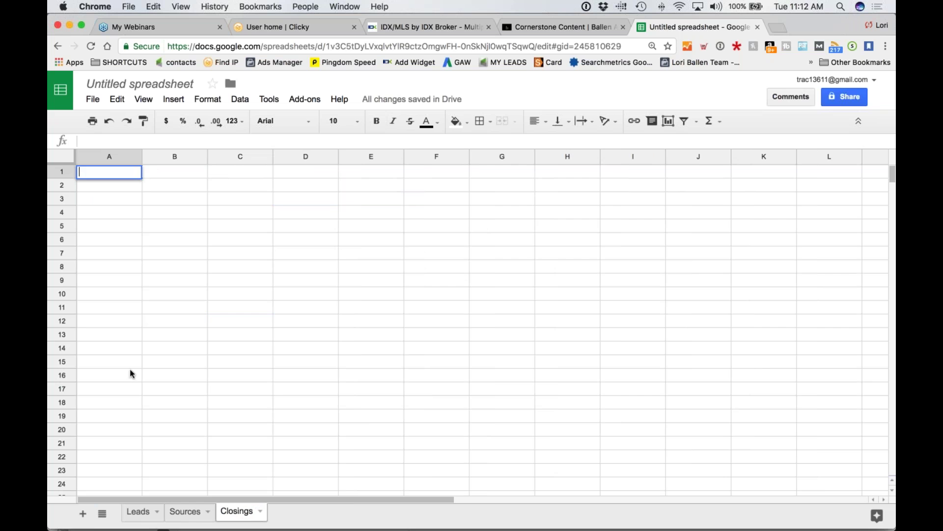
Copy the five source names from Sources into column A of Closings.
{"action": "left_click", "coordinate": [186, 511]}
{"action": "left_click_drag", "start_coordinate": [110, 240], "coordinate": [111, 336]}
{"action": "key", "text": "super+c"}
{"action": "left_click", "coordinate": [240, 511]}
{"action": "key", "text": "super+v"}
Type jan, feb and march as the month headers in B1:D1.
{"action": "left_click", "coordinate": [180, 173]}
{"action": "type", "text": "jan"}
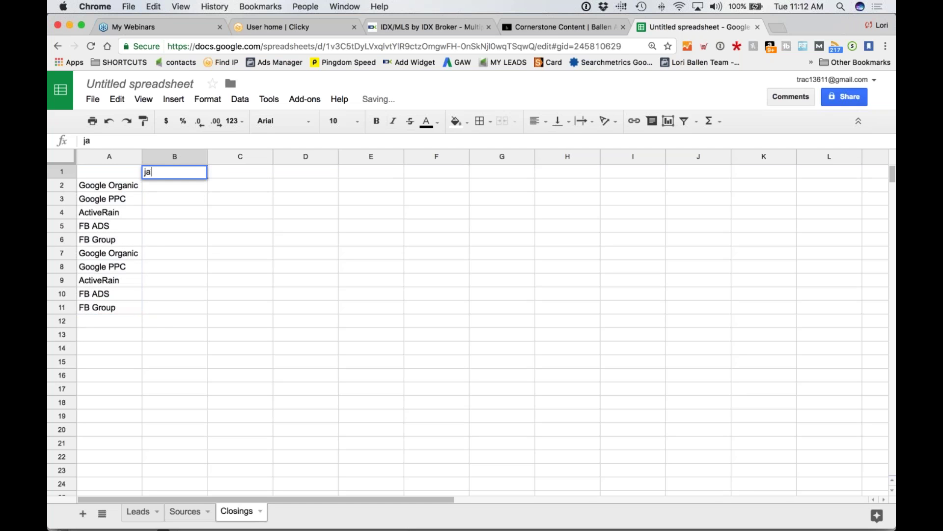
{"action": "key", "text": "Tab"}
{"action": "type", "text": "feb"}
{"action": "key", "text": "Tab"}
{"action": "type", "text": "march"}
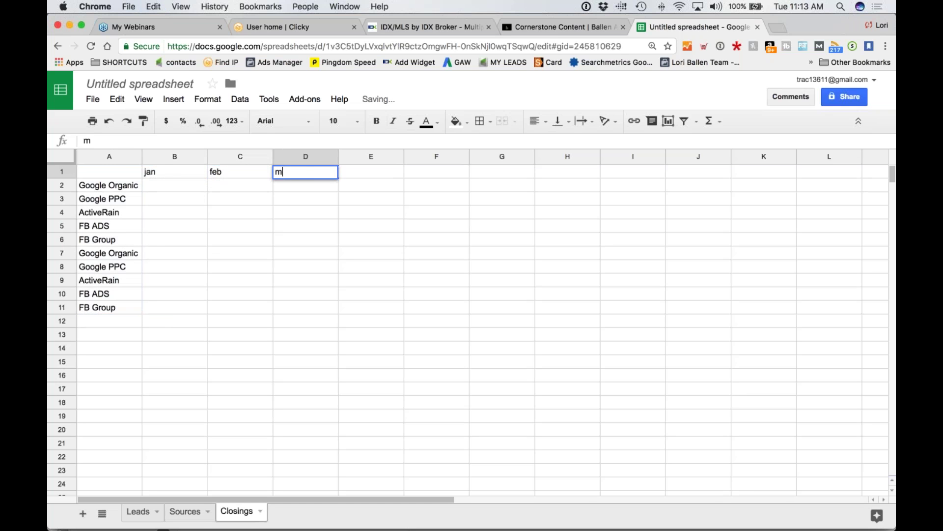
Enter 8000 for Google Organic under Jan and format the Jan column as currency.
{"action": "left_click", "coordinate": [178, 190]}
{"action": "type", "text": "3"}
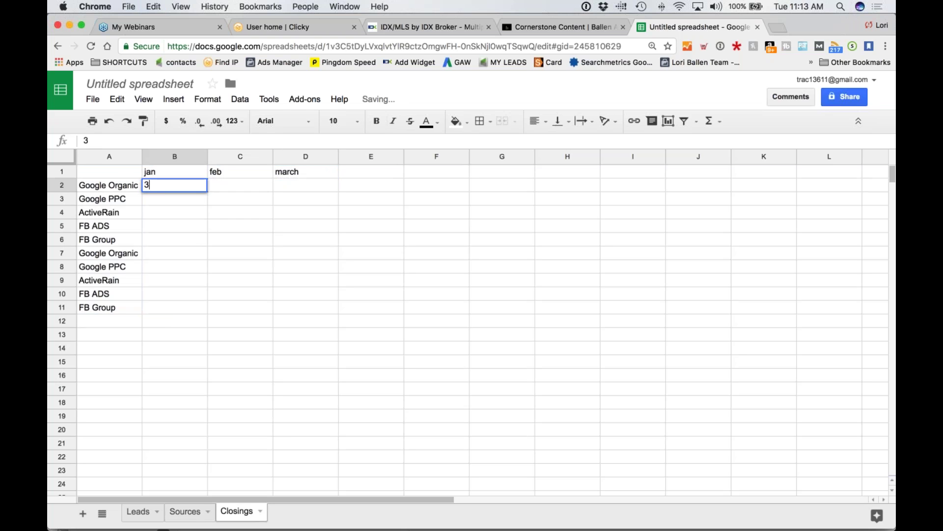
{"action": "type", "text": "000"}
{"action": "key", "text": "Return"}
{"action": "left_click", "coordinate": [174, 185]}
{"action": "type", "text": "8000"}
{"action": "key", "text": "Return"}
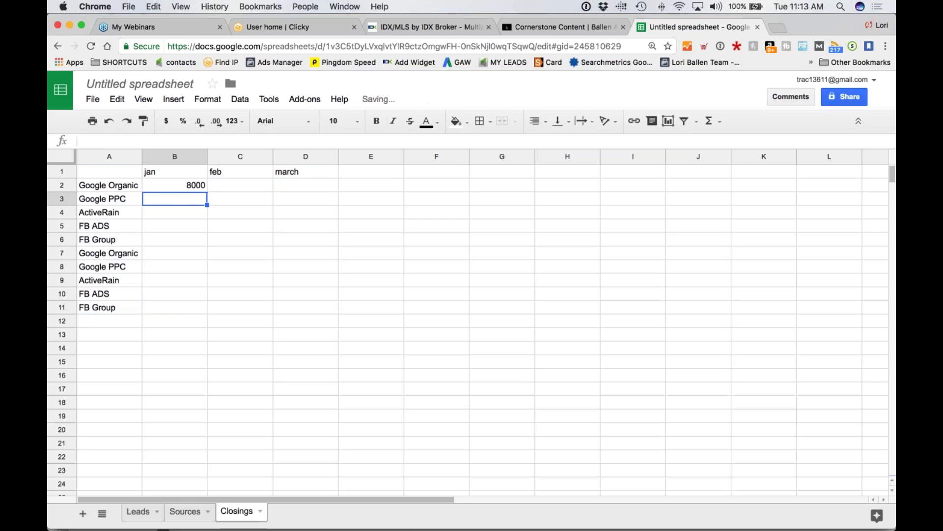
{"action": "left_click", "coordinate": [174, 157]}
{"action": "left_click", "coordinate": [166, 121]}
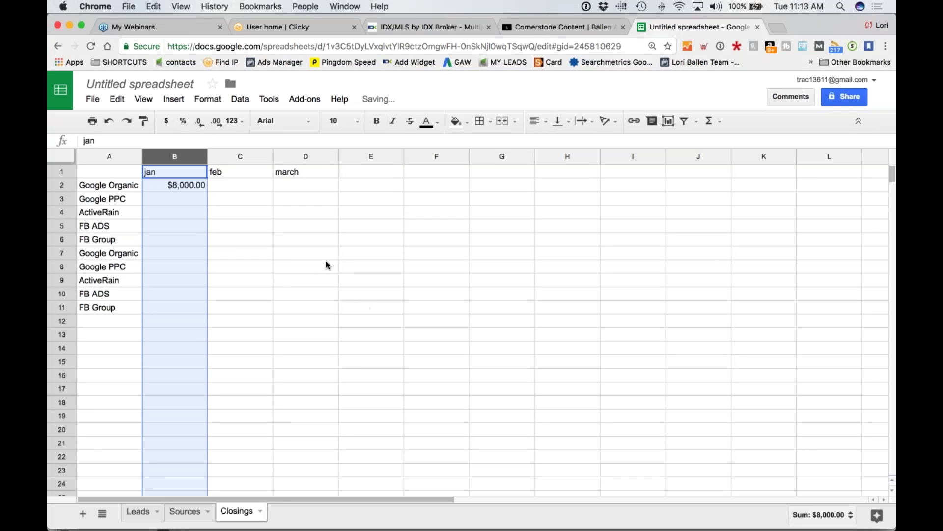
{"action": "left_click", "coordinate": [305, 239]}
{"action": "left_click", "coordinate": [173, 307]}
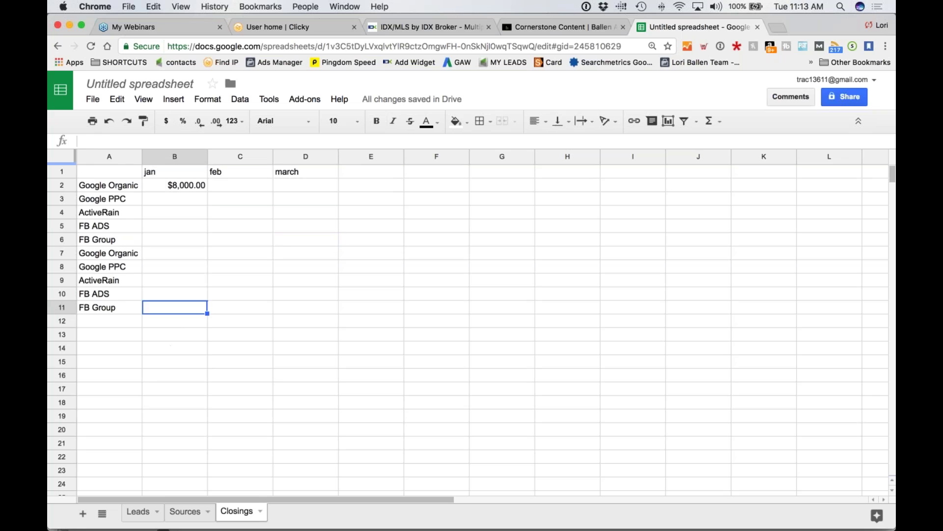
Capitalise the headers to Jan, Feb and March, then return to the Leads sheet.
{"action": "left_click", "coordinate": [196, 185]}
{"action": "left_click", "coordinate": [182, 173]}
{"action": "type", "text": "Jn"}
{"action": "key", "text": "Tab"}
{"action": "type", "text": "Feb"}
{"action": "key", "text": "Tab"}
{"action": "type", "text": "March"}
{"action": "left_click", "coordinate": [171, 173]}
{"action": "type", "text": "Jan"}
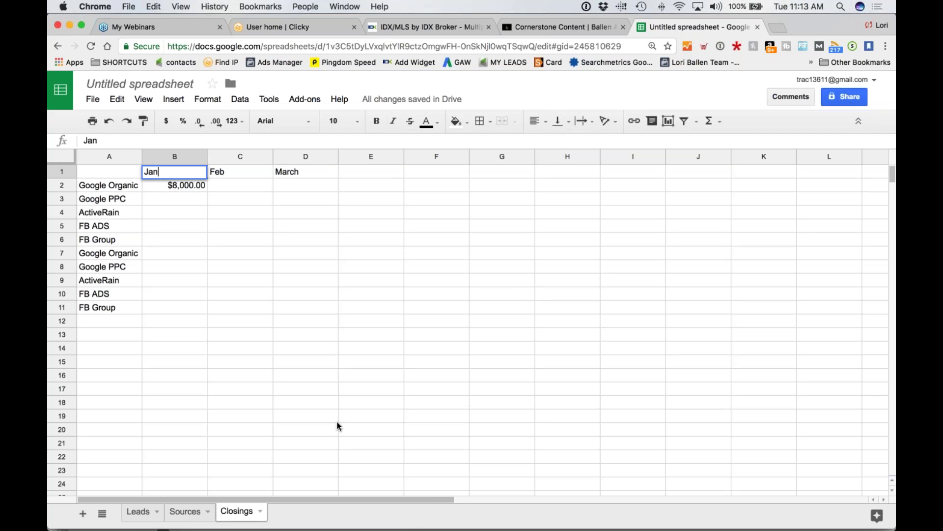
{"action": "left_click", "coordinate": [320, 295]}
{"action": "left_click", "coordinate": [153, 511]}
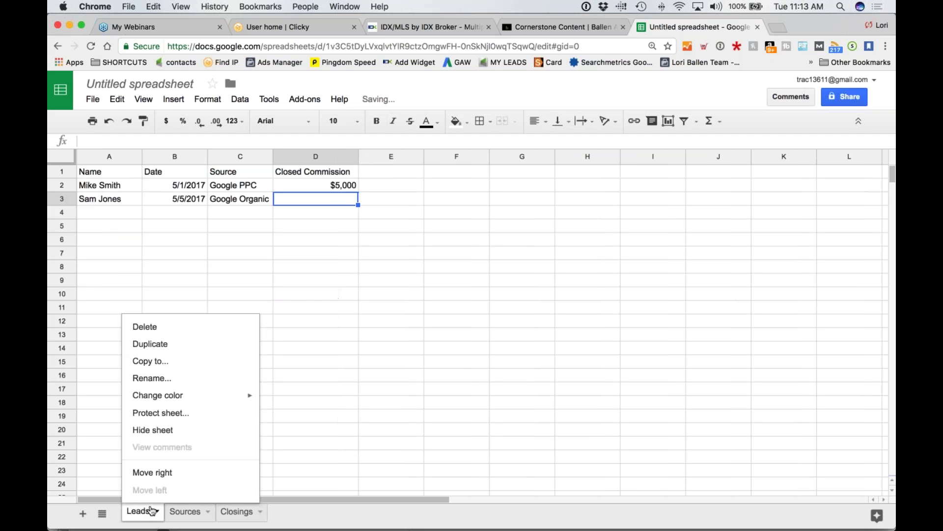
Add another sheet after Closings and name it Content.
{"action": "left_click", "coordinate": [391, 319]}
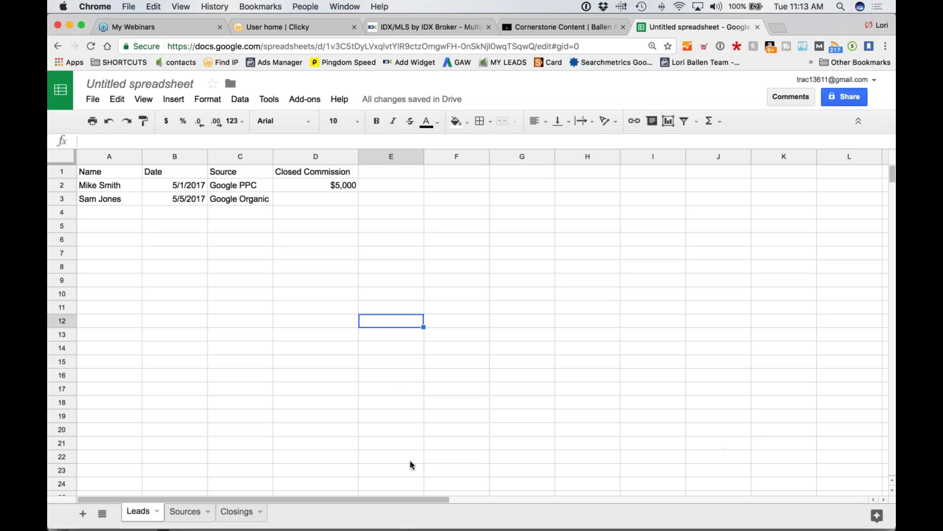
{"action": "scroll", "coordinate": [375, 444], "scroll_direction": "down", "scroll_amount": 1}
{"action": "scroll", "coordinate": [656, 456], "scroll_direction": "down", "scroll_amount": 5}
{"action": "scroll", "coordinate": [728, 453], "scroll_direction": "up", "scroll_amount": 6}
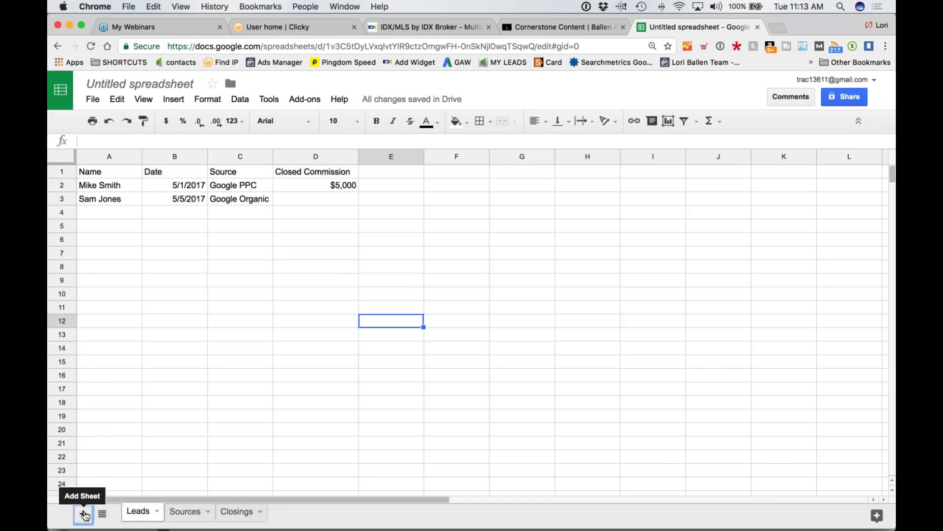
{"action": "left_click", "coordinate": [82, 513]}
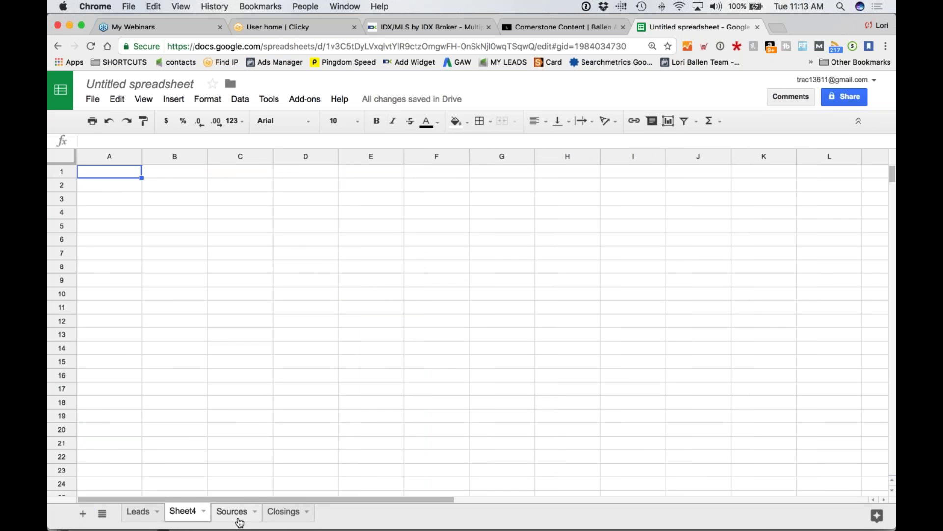
{"action": "left_click_drag", "start_coordinate": [207, 511], "coordinate": [290, 512]}
{"action": "right_click", "coordinate": [289, 512]}
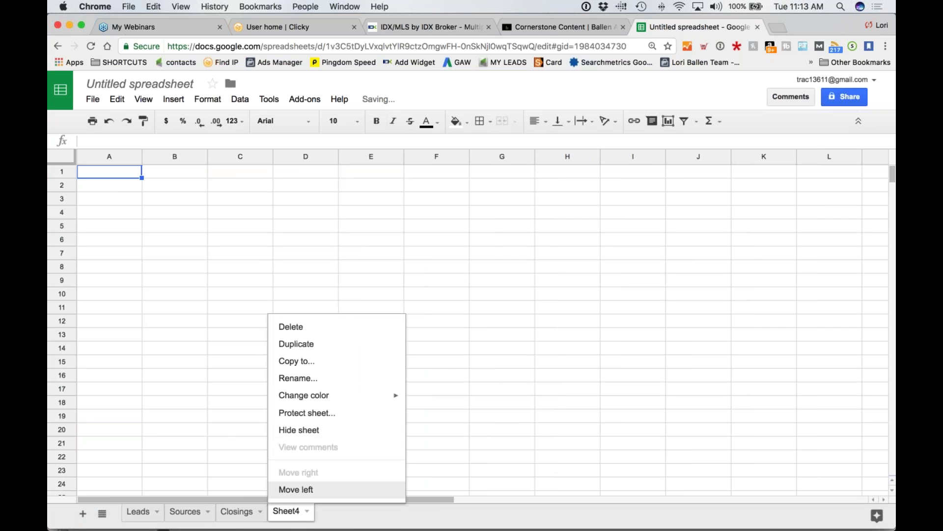
{"action": "left_click", "coordinate": [298, 379]}
{"action": "type", "text": "Con"}
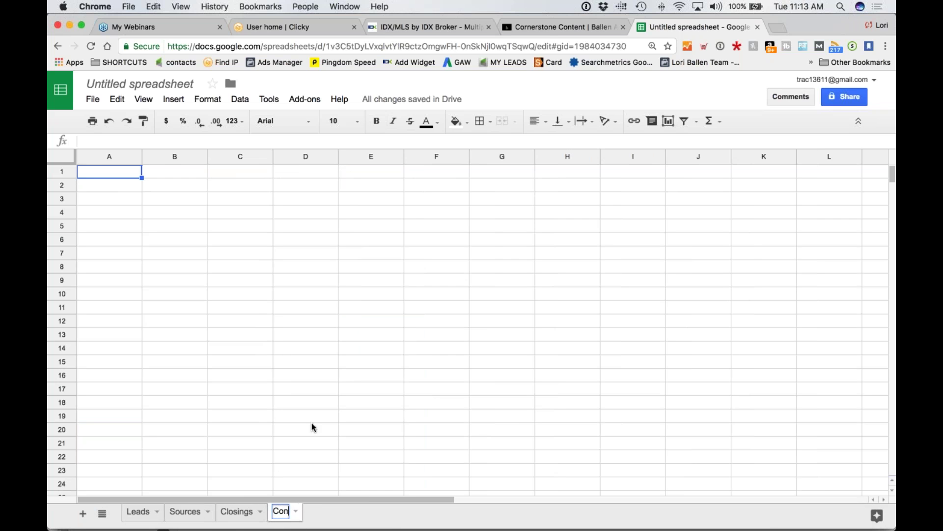
{"action": "type", "text": "tent"}
{"action": "left_click", "coordinate": [316, 320]}
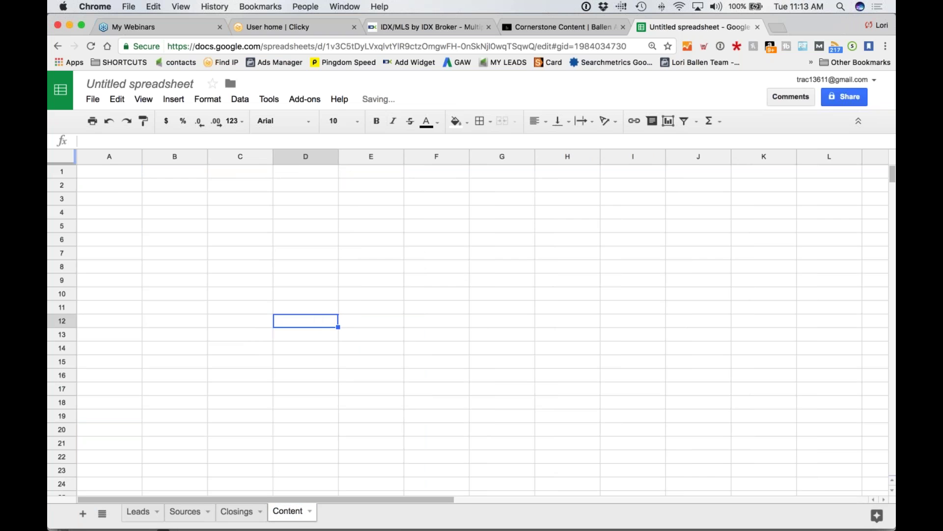
Add a Content header and 'How Much does it cost to sell a house in Las Vegas' in A3, widening column A.
{"action": "left_click", "coordinate": [109, 172]}
{"action": "type", "text": "Content"}
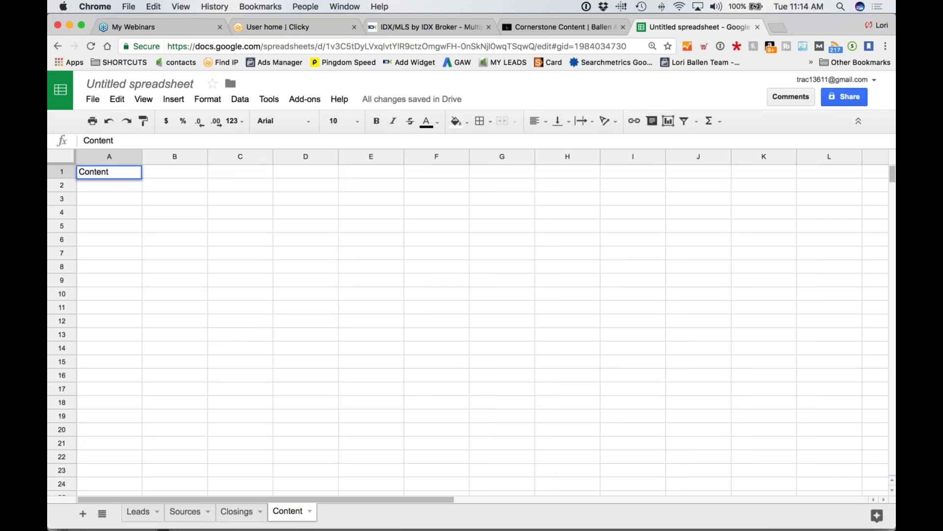
{"action": "key", "text": "Return"}
{"action": "left_click_drag", "start_coordinate": [141, 157], "coordinate": [167, 156]}
{"action": "left_click", "coordinate": [114, 201]}
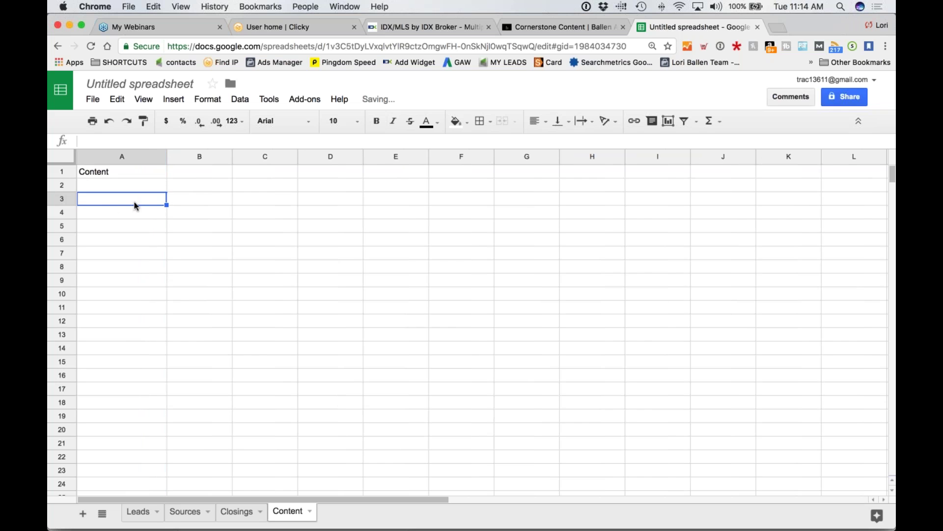
{"action": "type", "text": "How Much does it cost to sell a house in Las Vegas"}
{"action": "left_click", "coordinate": [188, 293]}
{"action": "left_click_drag", "start_coordinate": [165, 157], "coordinate": [290, 156]}
Add Lead and Commission headers in B1 and C1.
{"action": "left_click", "coordinate": [327, 172]}
{"action": "type", "text": "Lead"}
{"action": "key", "text": "Tab"}
{"action": "type", "text": "Commission"}
{"action": "key", "text": "Return"}
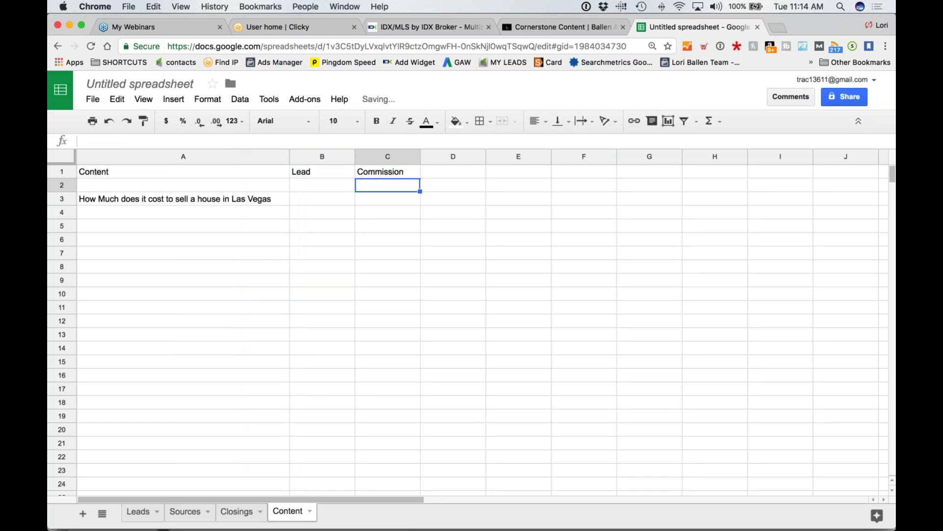
Log 1 lead for the article in B3, leaving Commission blank, and return to Leads.
{"action": "left_click", "coordinate": [321, 198]}
{"action": "type", "text": "1"}
{"action": "key", "text": "Tab"}
{"action": "type", "text": "90"}
{"action": "key", "text": "BackSpace"}
{"action": "key", "text": "BackSpace"}
{"action": "key", "text": "Left"}
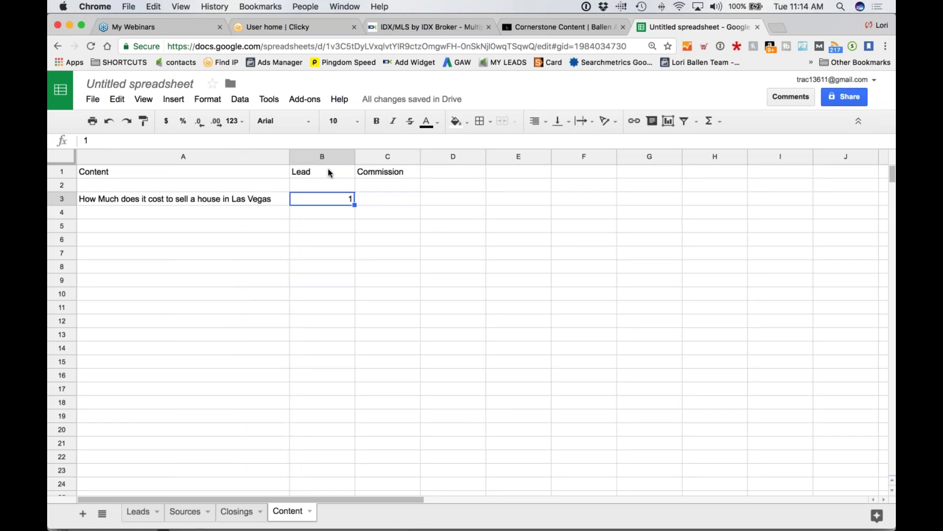
{"action": "key", "text": "alt+Up"}
{"action": "key", "text": "alt+Up"}
{"action": "key", "text": "alt+Up"}
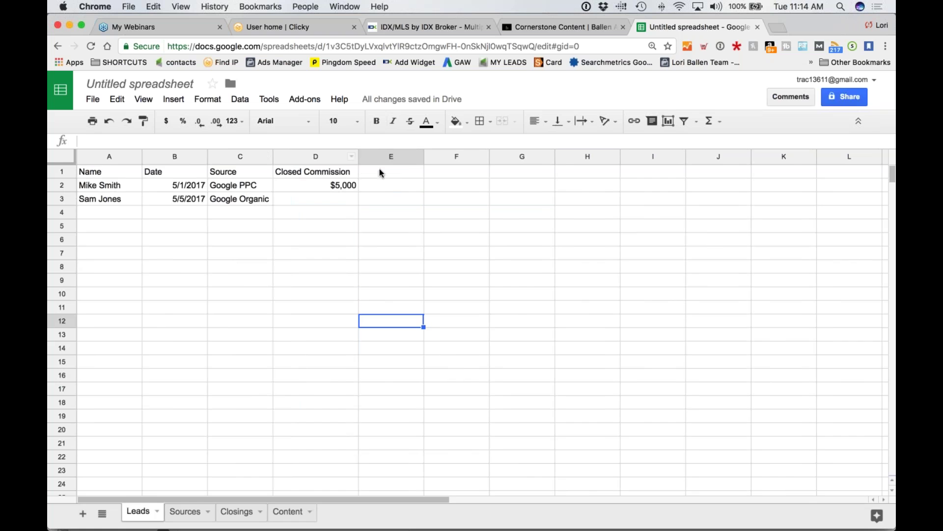
Add a Content header in E1 with 'Costs to Close a House' below, widen column E, then switch to Clicky.
{"action": "left_click", "coordinate": [388, 172]}
{"action": "type", "text": "Content"}
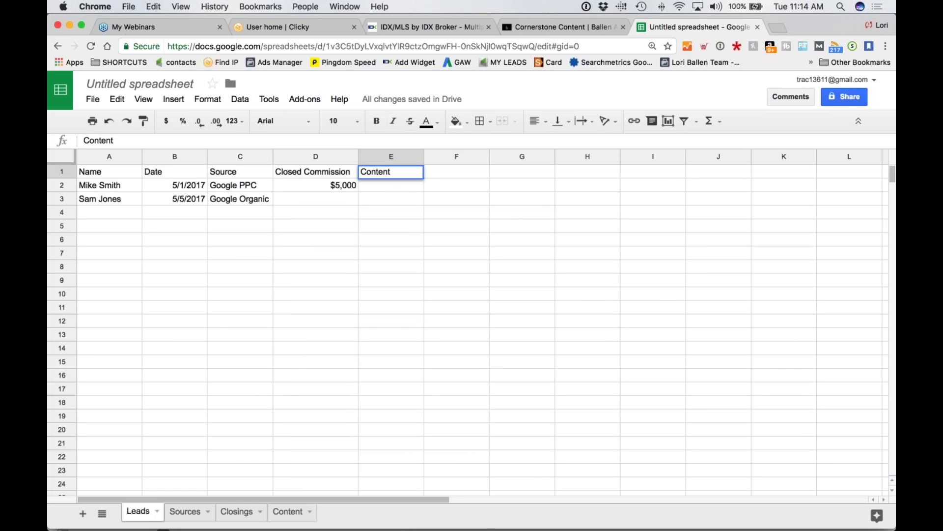
{"action": "key", "text": "Return"}
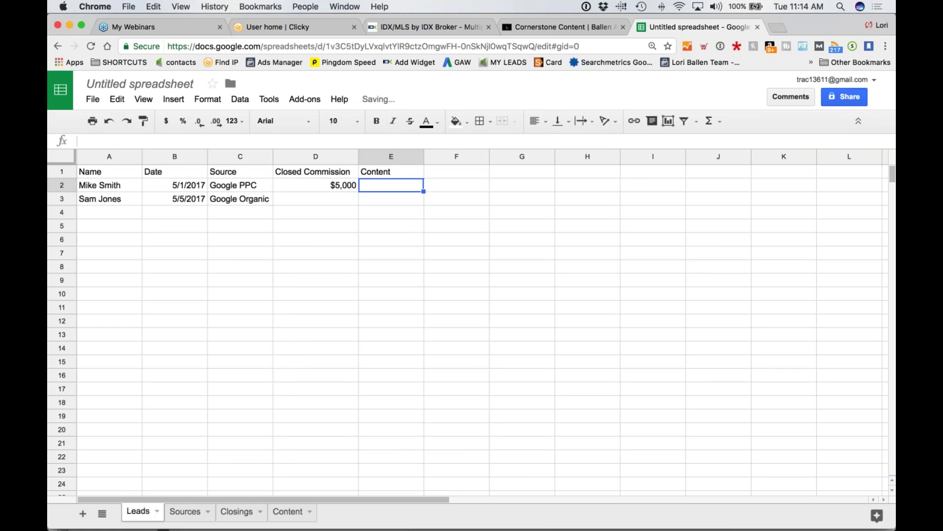
{"action": "type", "text": "Co"}
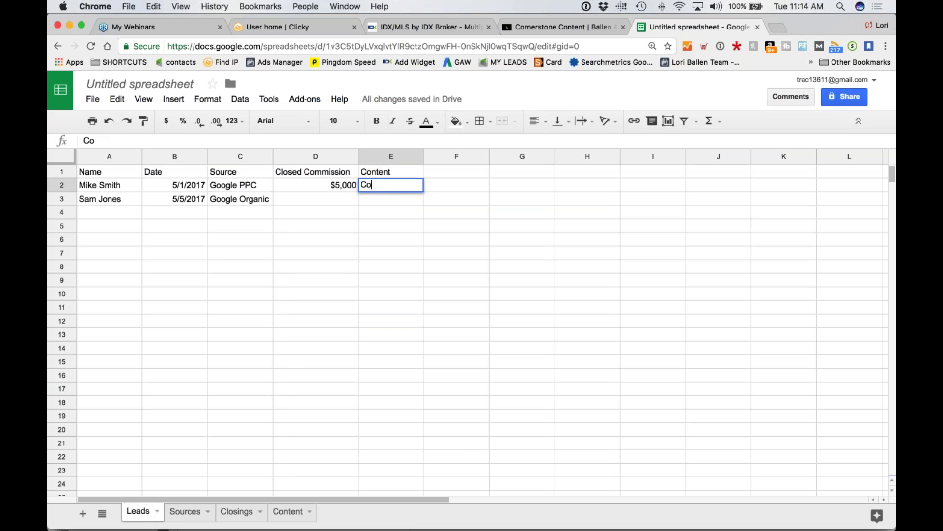
{"action": "type", "text": "sts to Close a House"}
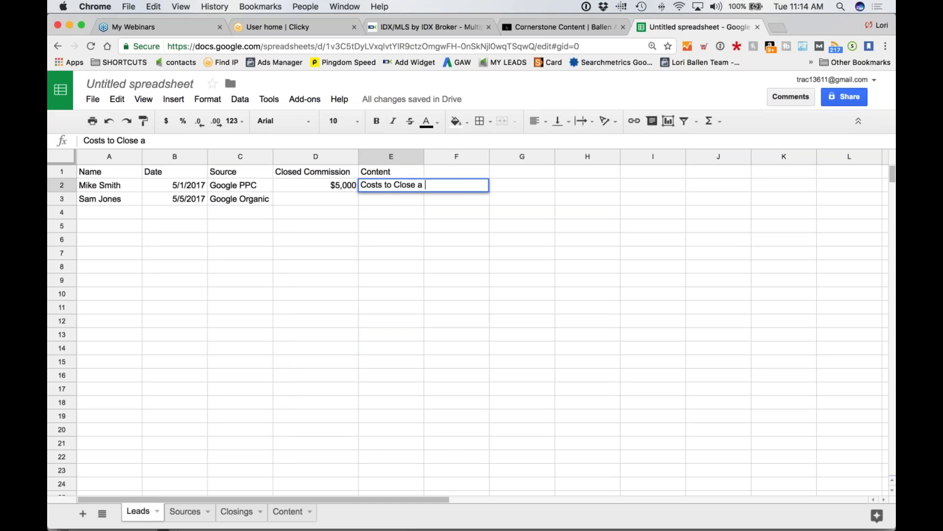
{"action": "left_click", "coordinate": [445, 260]}
{"action": "left_click_drag", "start_coordinate": [424, 156], "coordinate": [459, 156]}
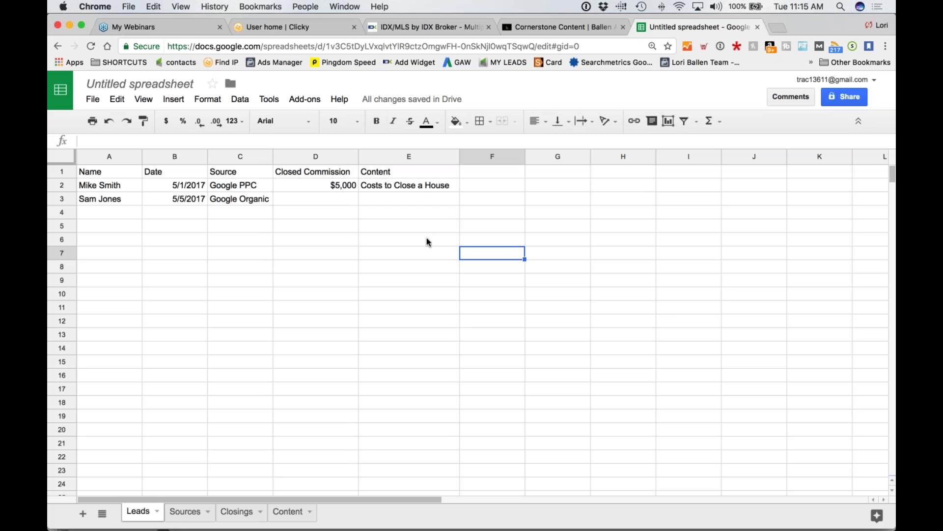
{"action": "left_click", "coordinate": [319, 25]}
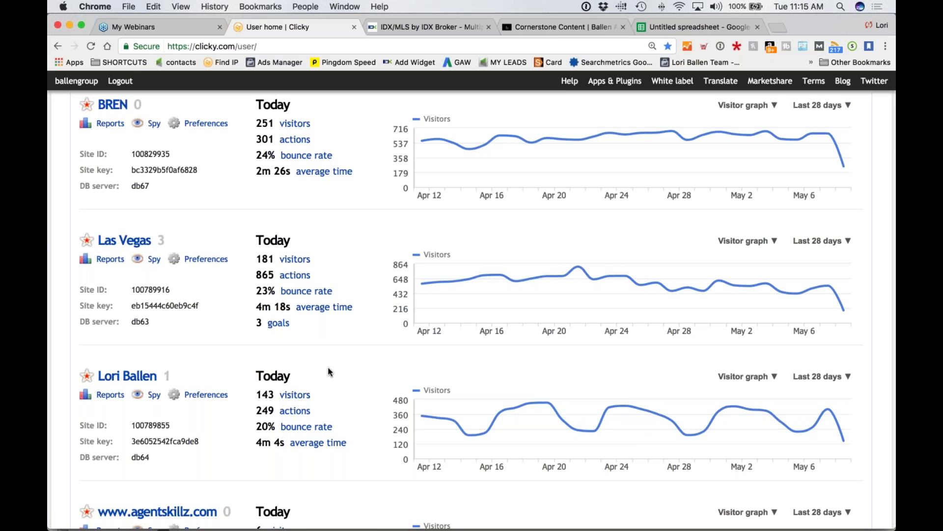
Open the Las Vegas site's stats from Clicky's list of tracked sites.
{"action": "scroll", "coordinate": [328, 372], "scroll_direction": "down", "scroll_amount": 1}
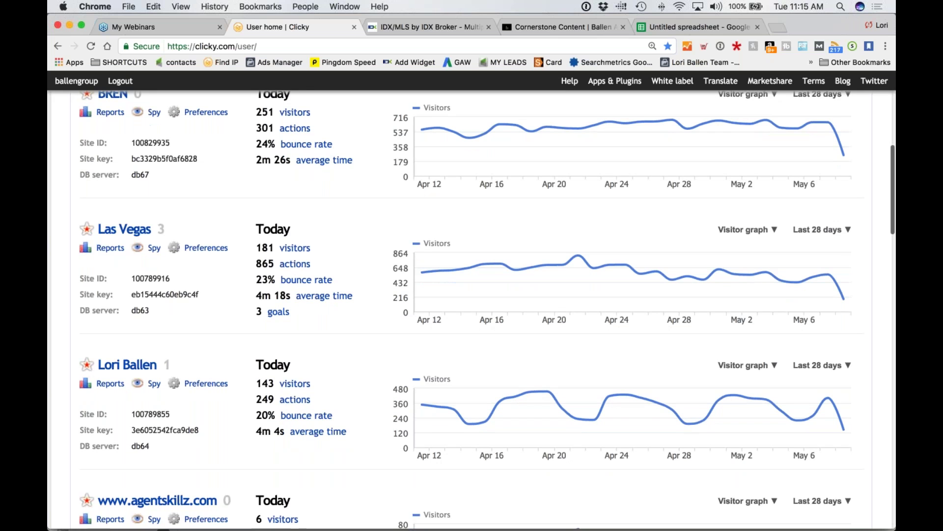
{"action": "left_click", "coordinate": [125, 222]}
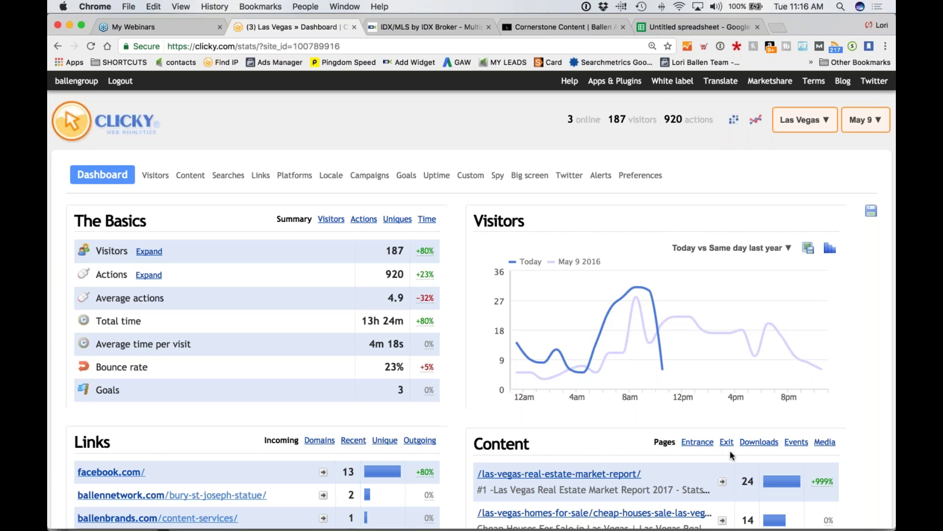
Look over today's Las Vegas dashboard, then open the Middleware login from the IDX Broker site.
{"action": "scroll", "coordinate": [447, 392], "scroll_direction": "down", "scroll_amount": 1}
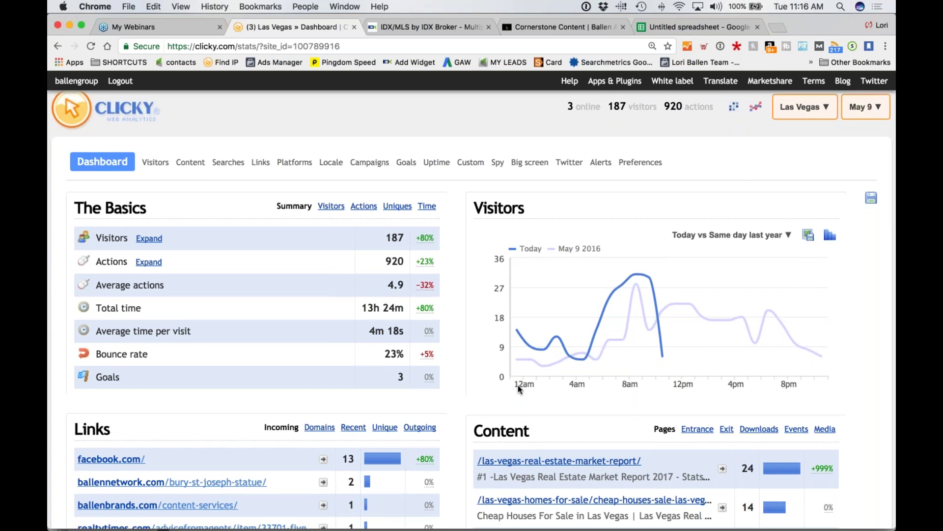
{"action": "scroll", "coordinate": [519, 385], "scroll_direction": "up", "scroll_amount": 1}
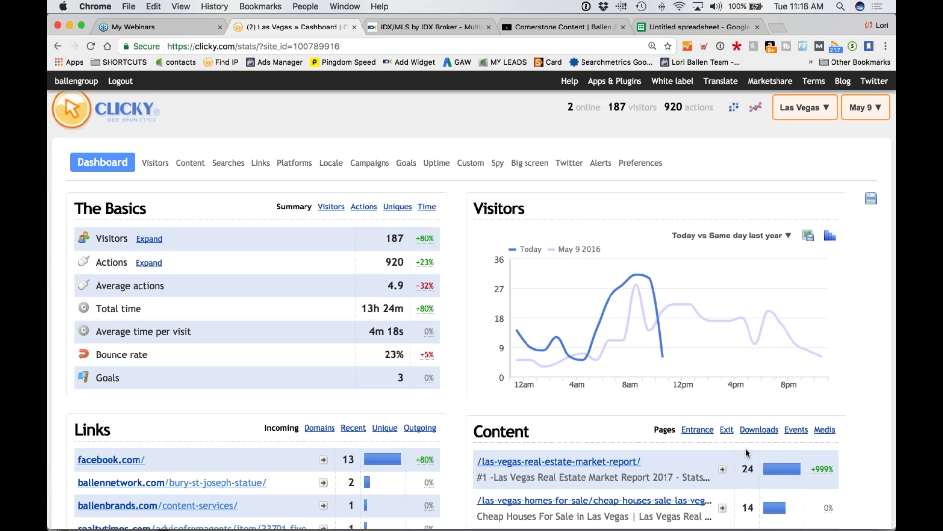
{"action": "scroll", "coordinate": [338, 295], "scroll_direction": "down", "scroll_amount": 1}
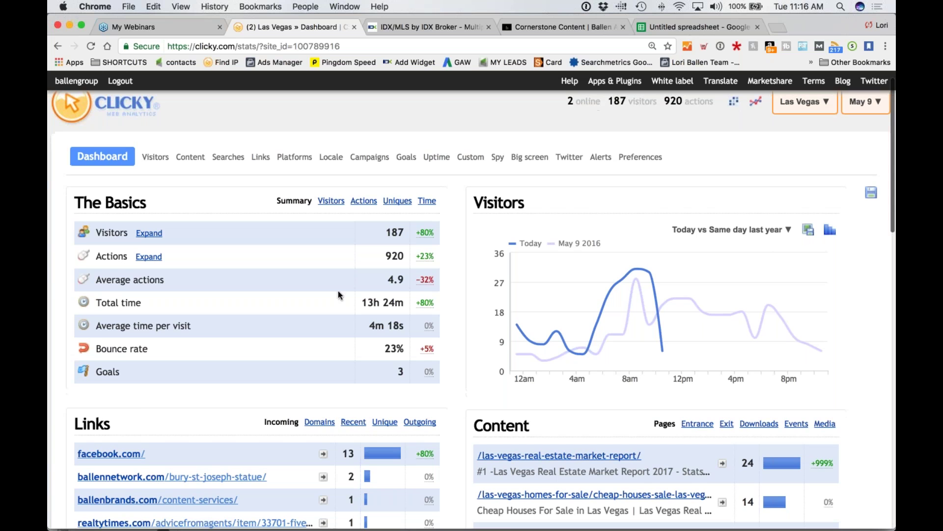
{"action": "left_click", "coordinate": [414, 27]}
{"action": "left_click", "coordinate": [736, 86]}
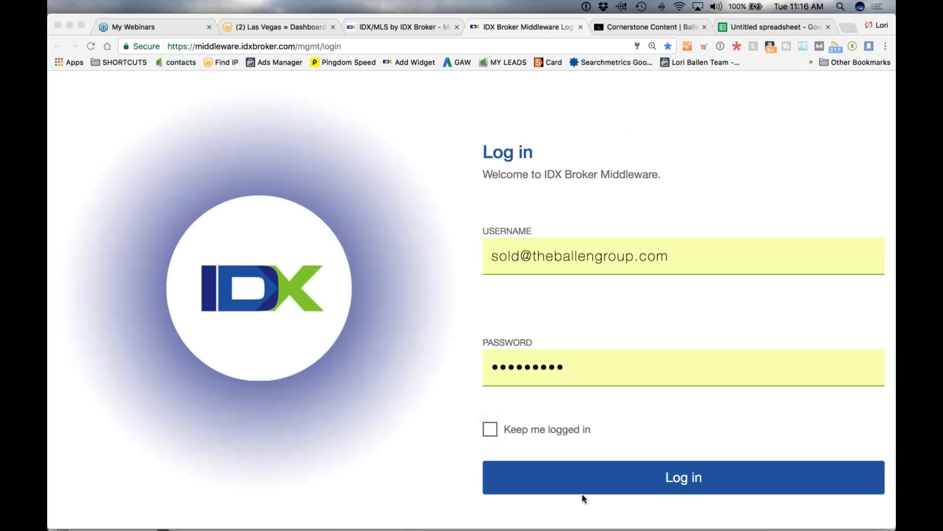
Log in to IDX Broker Middleware and open the newest lead's account details.
{"action": "left_click", "coordinate": [618, 483]}
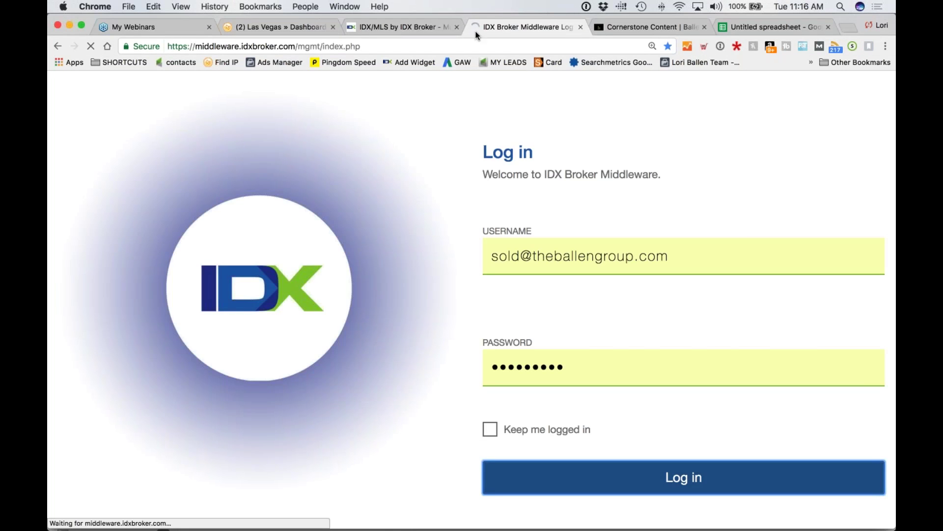
{"action": "left_click_drag", "start_coordinate": [476, 30], "coordinate": [375, 28]}
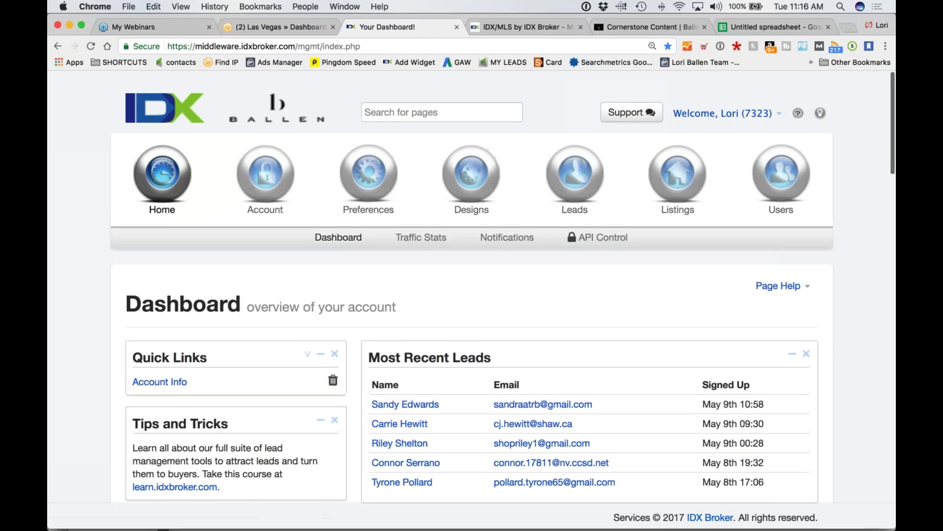
{"action": "scroll", "coordinate": [364, 291], "scroll_direction": "down", "scroll_amount": 10}
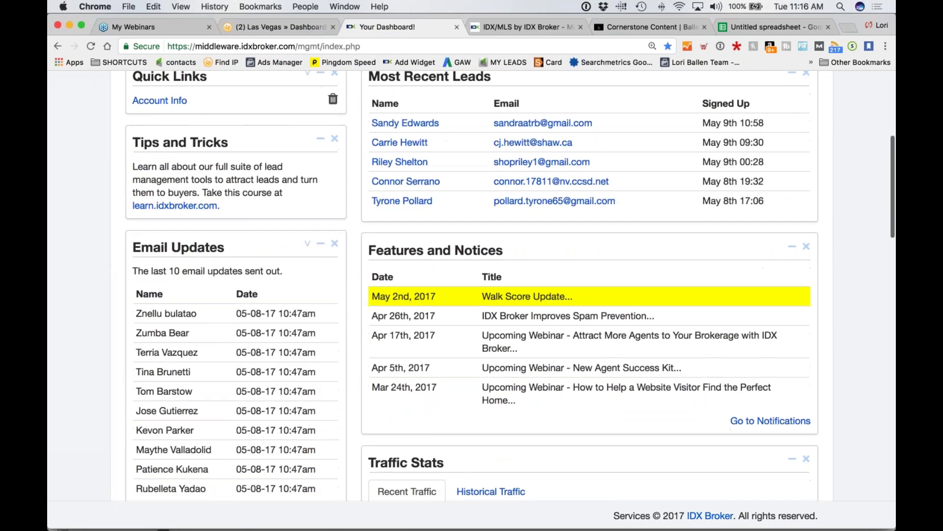
{"action": "left_click", "coordinate": [435, 129]}
{"action": "scroll", "coordinate": [422, 299], "scroll_direction": "down", "scroll_amount": 6}
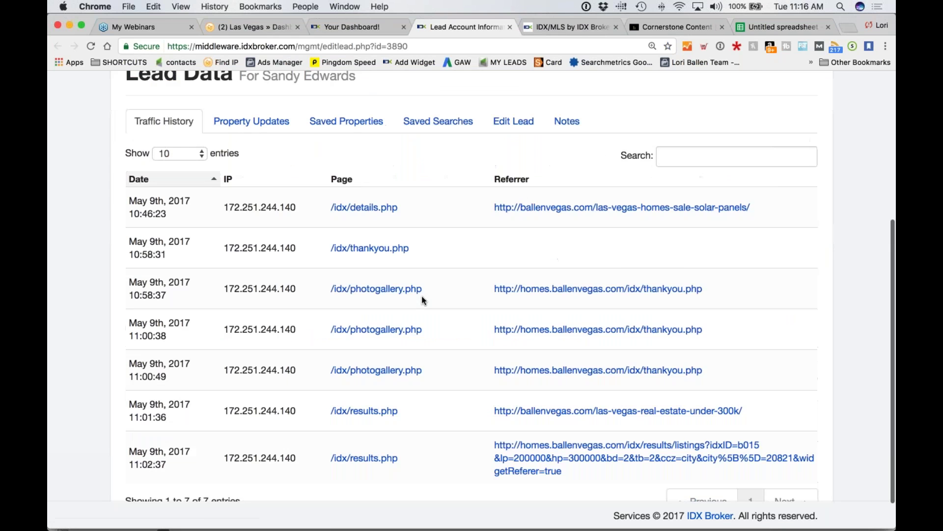
Select the first visit's IP address in the lead's traffic history, then go back to Clicky.
{"action": "left_click_drag", "start_coordinate": [296, 169], "coordinate": [130, 176]}
{"action": "left_click", "coordinate": [245, 168]}
{"action": "left_click_drag", "start_coordinate": [296, 169], "coordinate": [224, 169]}
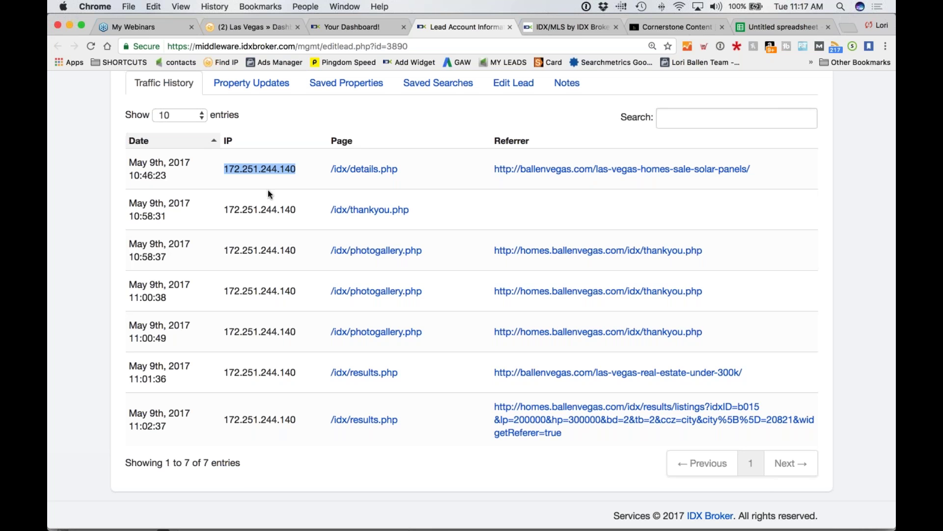
{"action": "left_click_drag", "start_coordinate": [296, 170], "coordinate": [129, 176]}
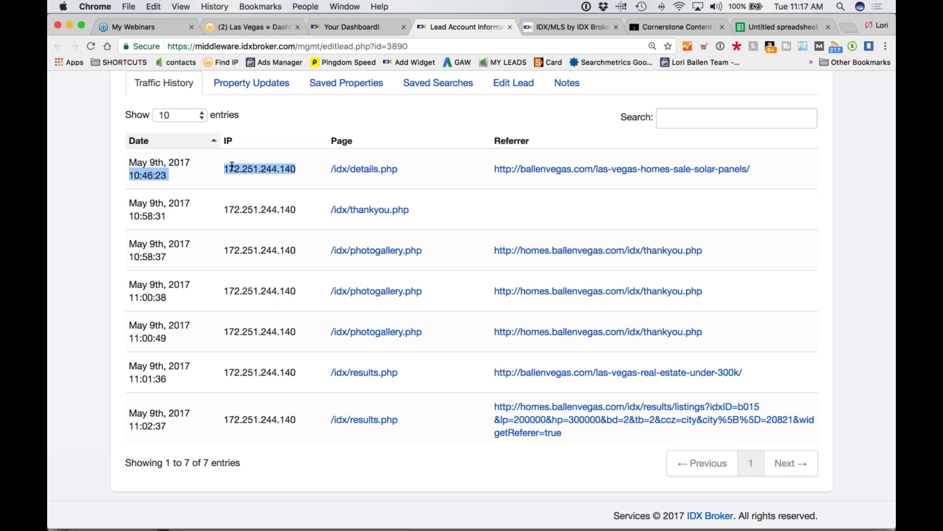
{"action": "left_click_drag", "start_coordinate": [225, 169], "coordinate": [298, 169]}
{"action": "key", "text": "super+c"}
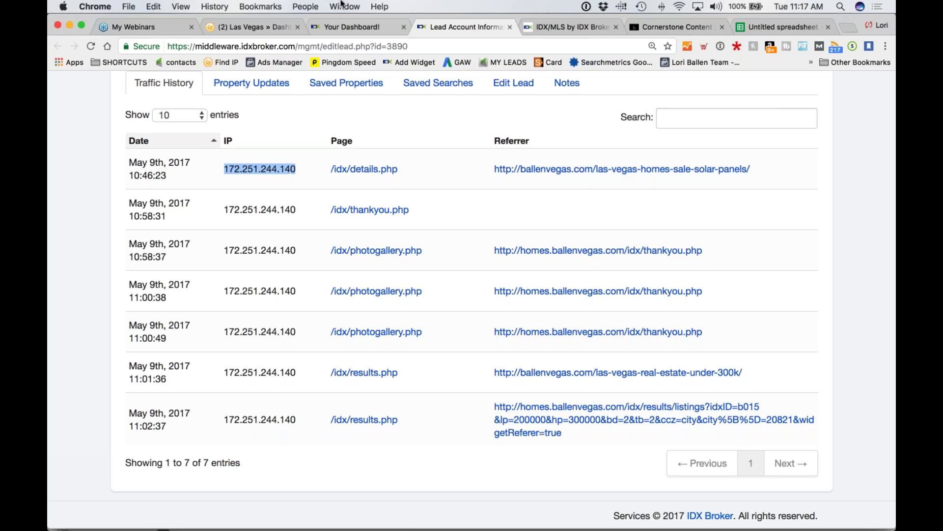
{"action": "left_click", "coordinate": [258, 25]}
{"action": "scroll", "coordinate": [178, 234], "scroll_direction": "up", "scroll_amount": 1}
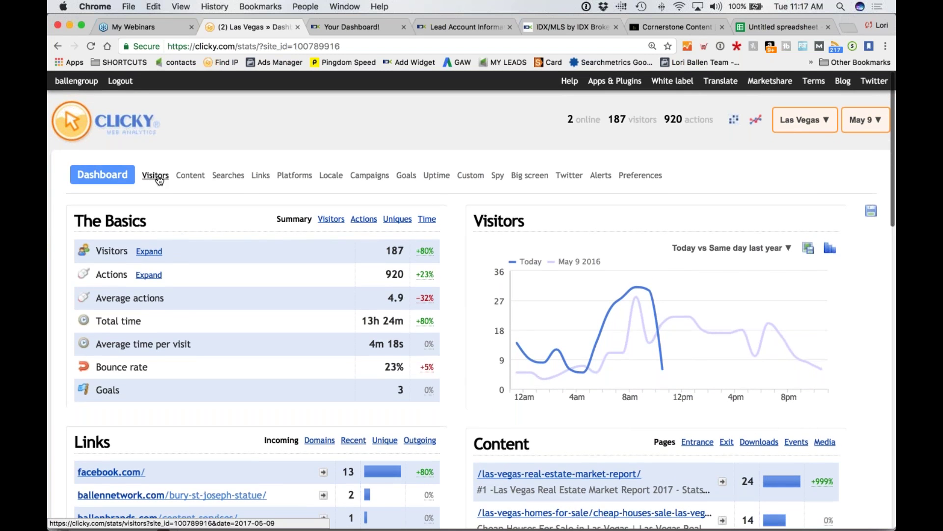
{"action": "left_click", "coordinate": [155, 176]}
{"action": "scroll", "coordinate": [119, 184], "scroll_direction": "down", "scroll_amount": 2}
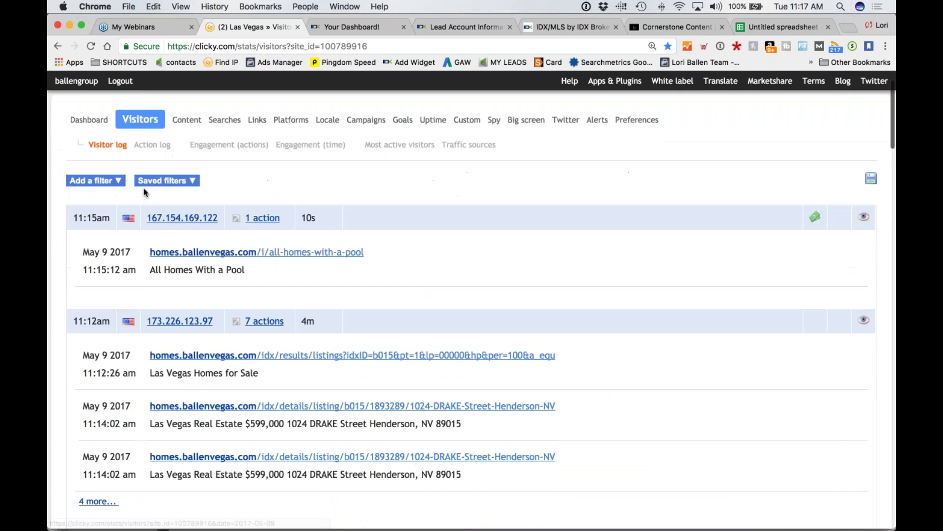
{"action": "scroll", "coordinate": [119, 184], "scroll_direction": "up", "scroll_amount": 1}
{"action": "left_click", "coordinate": [120, 183]}
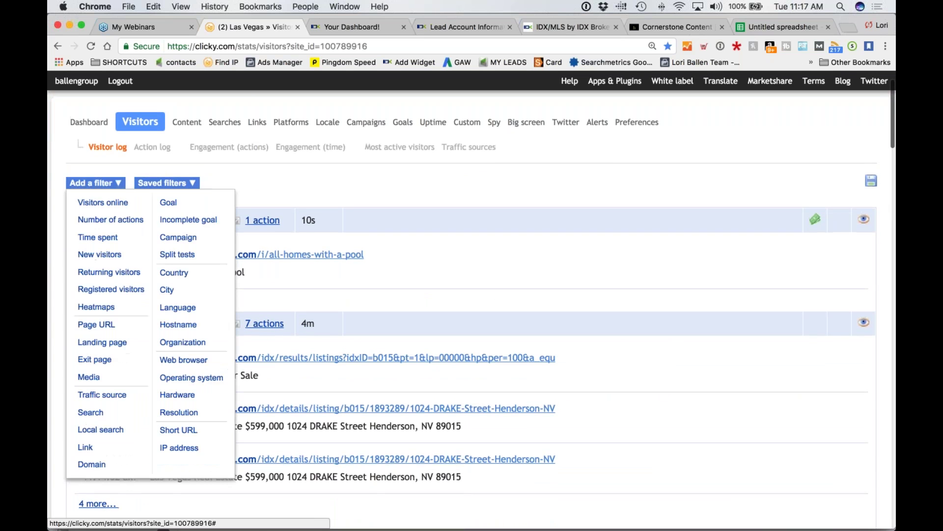
{"action": "scroll", "coordinate": [191, 207], "scroll_direction": "down", "scroll_amount": 2}
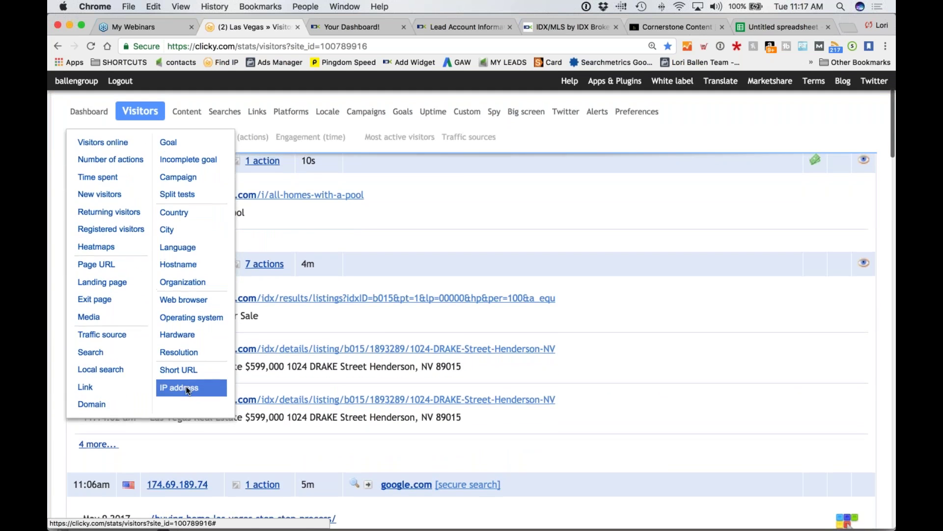
{"action": "left_click", "coordinate": [179, 386]}
{"action": "scroll", "coordinate": [135, 375], "scroll_direction": "down", "scroll_amount": 3}
{"action": "scroll", "coordinate": [135, 379], "scroll_direction": "down", "scroll_amount": 1}
{"action": "left_click", "coordinate": [122, 364]}
{"action": "key", "text": "super+v"}
{"action": "key", "text": "Return"}
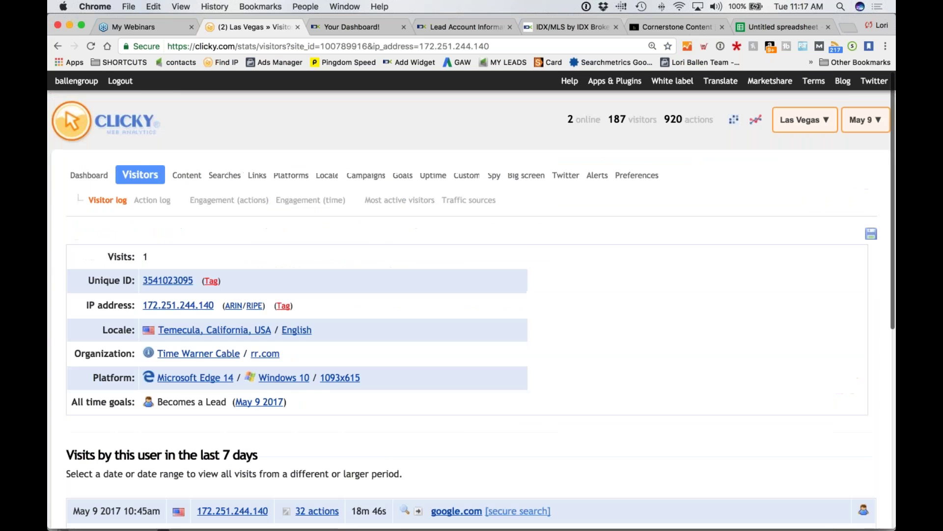
Review the lead's Temecula, California record: a May 9 Google visit with 32 actions.
{"action": "scroll", "coordinate": [534, 392], "scroll_direction": "down", "scroll_amount": 1}
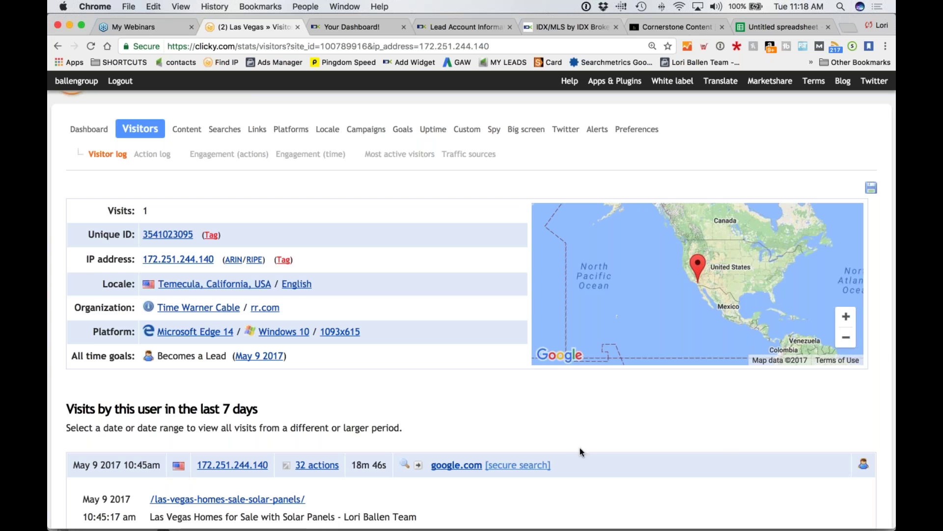
{"action": "scroll", "coordinate": [730, 442], "scroll_direction": "down", "scroll_amount": 1}
{"action": "scroll", "coordinate": [559, 451], "scroll_direction": "down", "scroll_amount": 5}
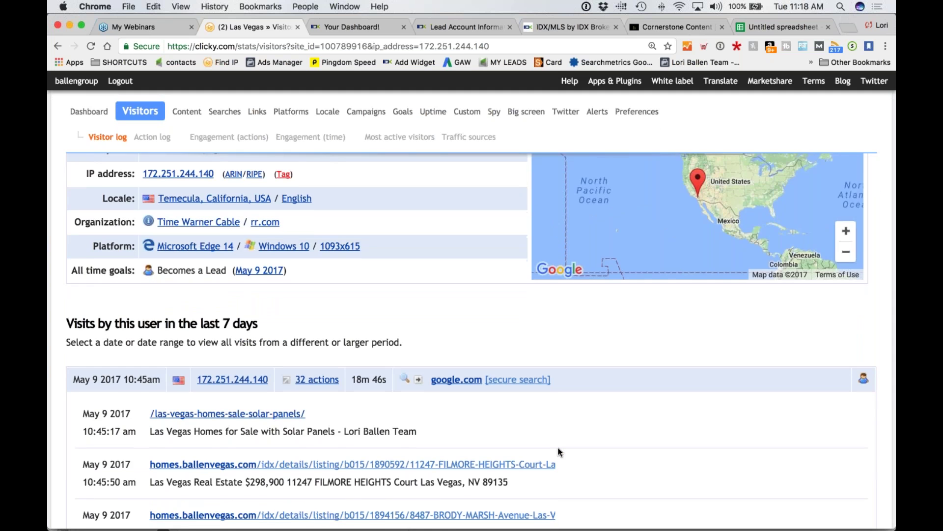
{"action": "scroll", "coordinate": [380, 281], "scroll_direction": "up", "scroll_amount": 3}
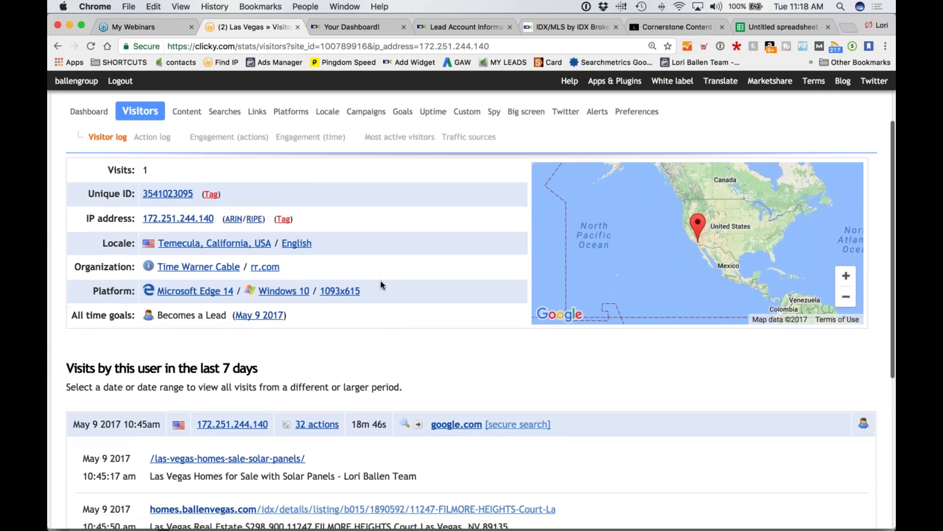
{"action": "scroll", "coordinate": [275, 268], "scroll_direction": "down", "scroll_amount": 1}
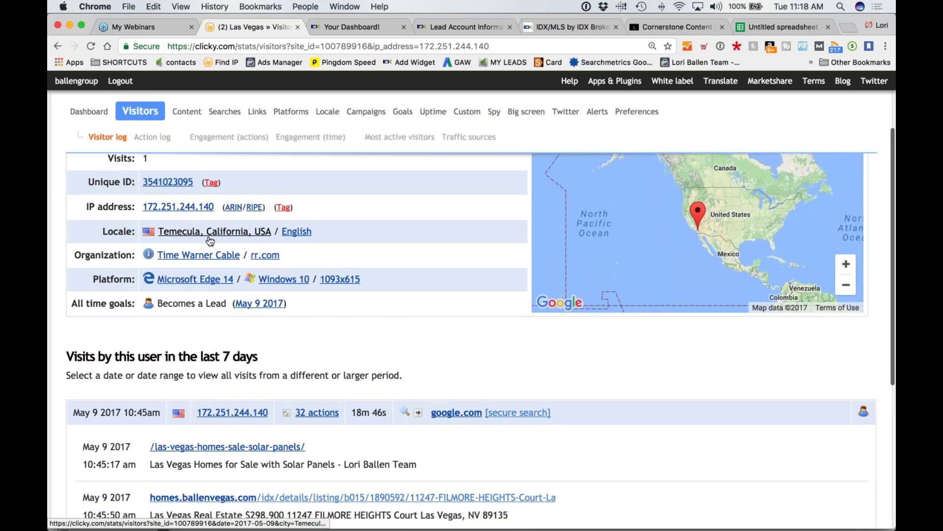
{"action": "scroll", "coordinate": [196, 239], "scroll_direction": "down", "scroll_amount": 2}
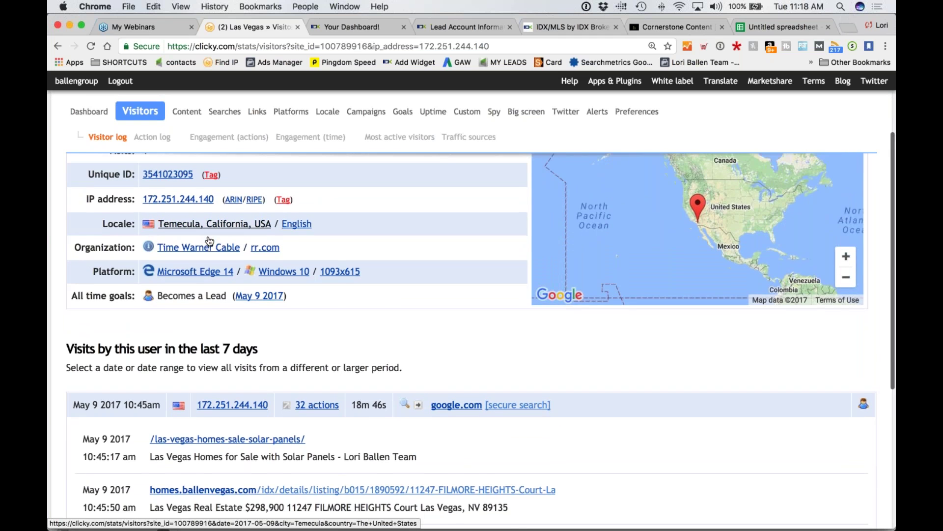
{"action": "scroll", "coordinate": [381, 280], "scroll_direction": "down", "scroll_amount": 1}
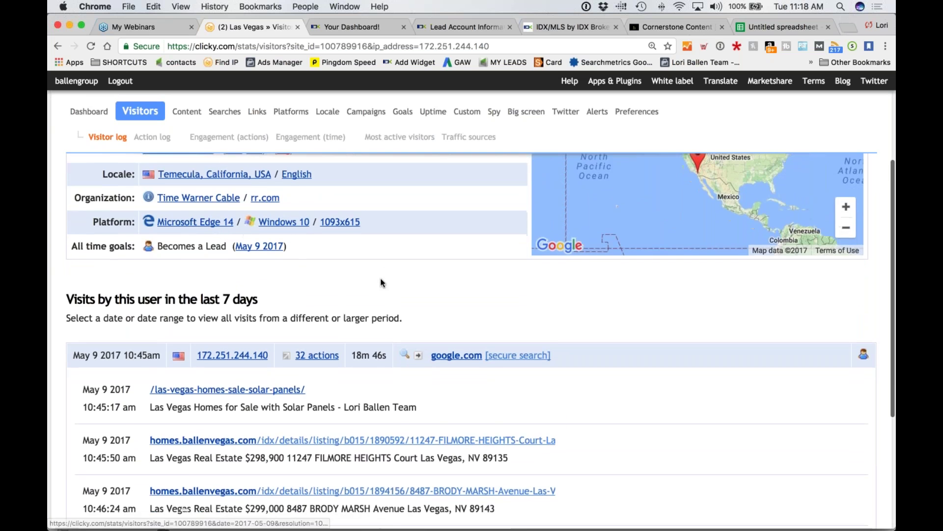
{"action": "scroll", "coordinate": [381, 280], "scroll_direction": "down", "scroll_amount": 6}
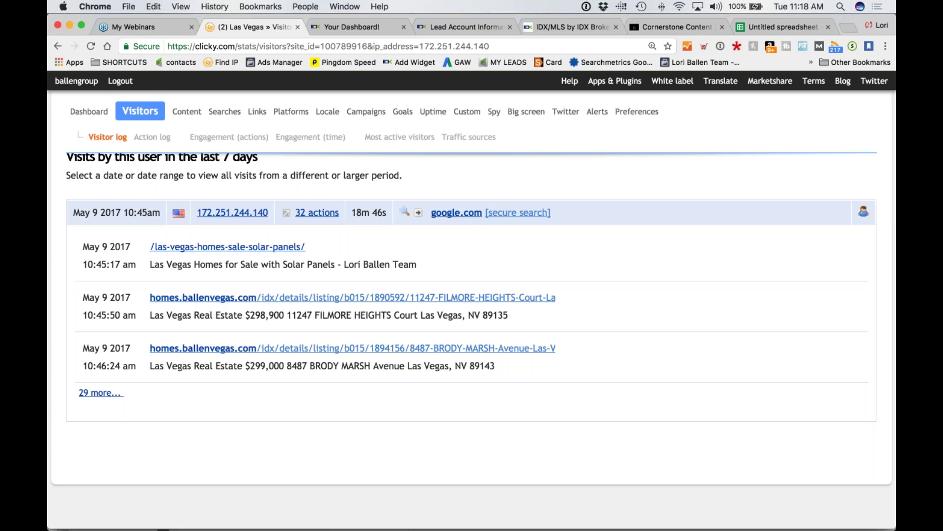
Expand the full list of this visit's actions and look through them.
{"action": "left_click", "coordinate": [314, 212]}
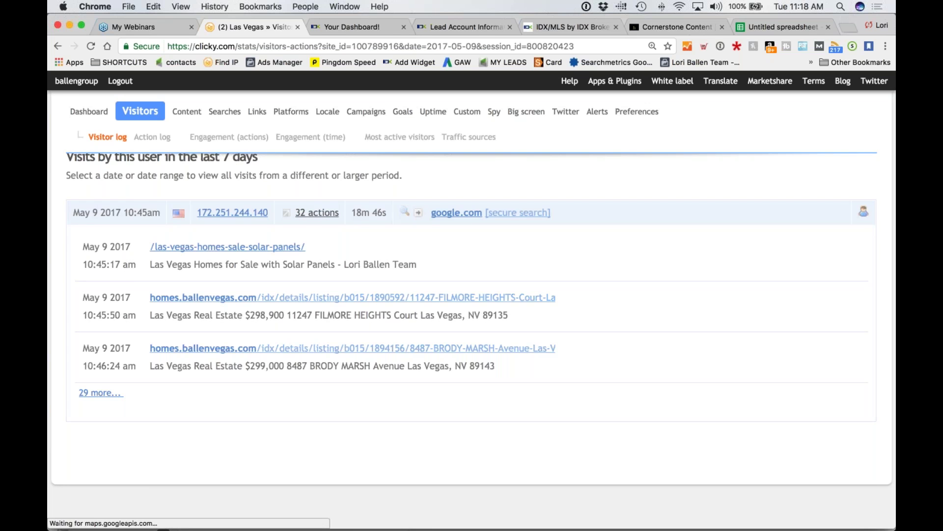
{"action": "scroll", "coordinate": [308, 225], "scroll_direction": "down", "scroll_amount": 4}
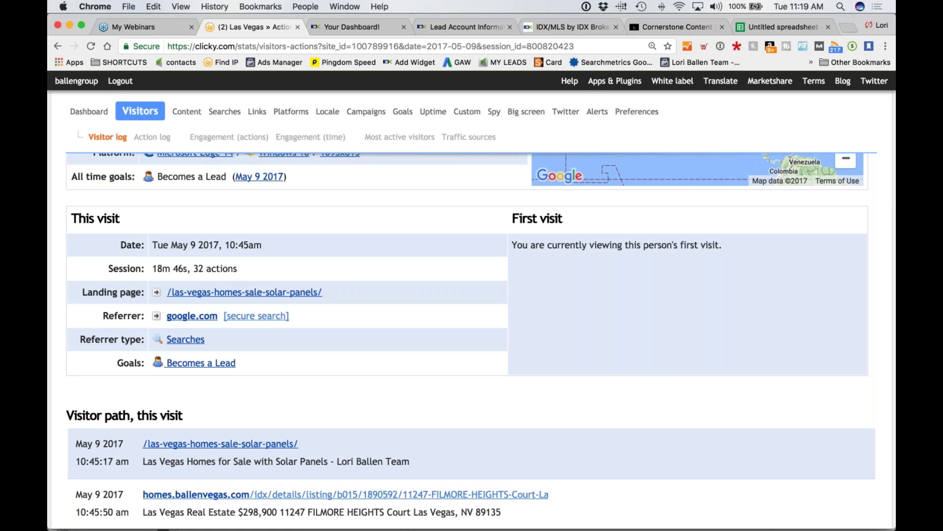
{"action": "scroll", "coordinate": [653, 435], "scroll_direction": "down", "scroll_amount": 5}
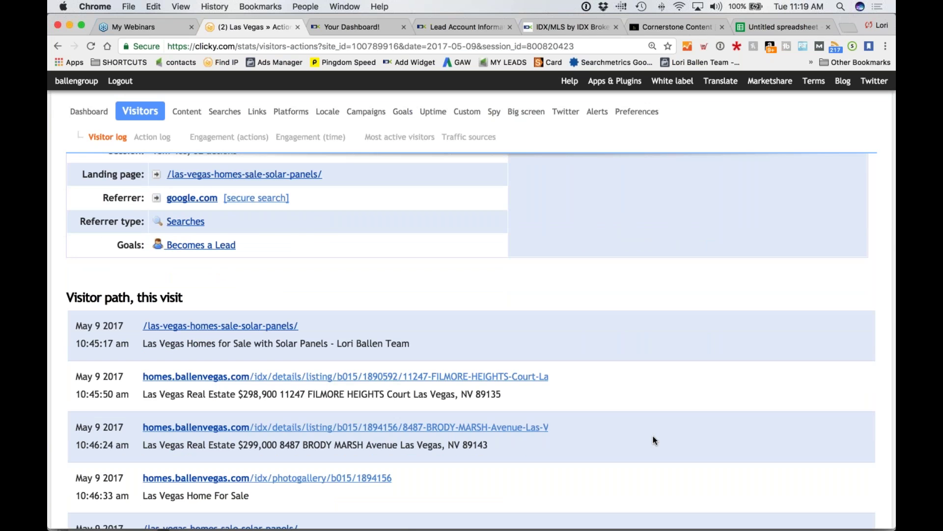
{"action": "scroll", "coordinate": [632, 443], "scroll_direction": "down", "scroll_amount": 7}
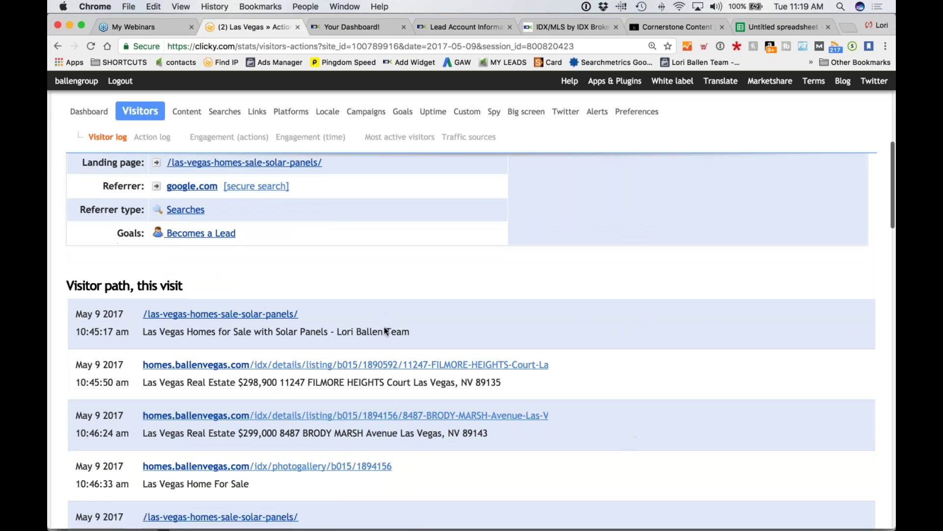
{"action": "scroll", "coordinate": [472, 341], "scroll_direction": "down", "scroll_amount": 15}
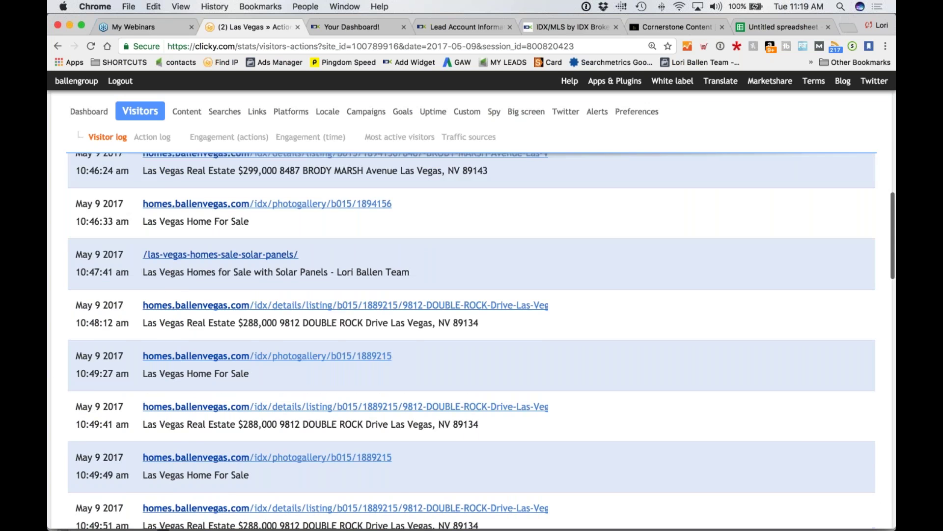
{"action": "scroll", "coordinate": [358, 326], "scroll_direction": "up", "scroll_amount": 12}
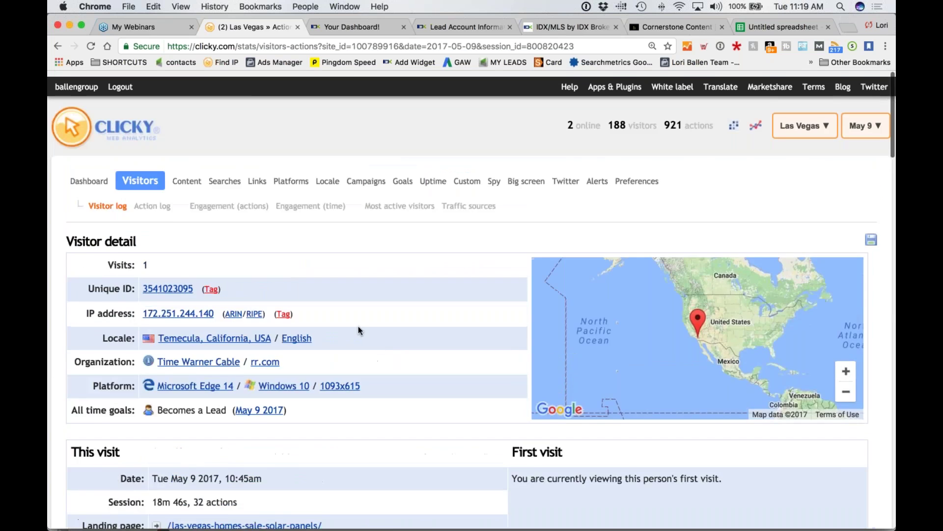
Select the landing page path /las-vegas-homes-sale-solar-panels/ and open a blank browser tab.
{"action": "scroll", "coordinate": [358, 326], "scroll_direction": "down", "scroll_amount": 6}
{"action": "scroll", "coordinate": [350, 331], "scroll_direction": "down", "scroll_amount": 2}
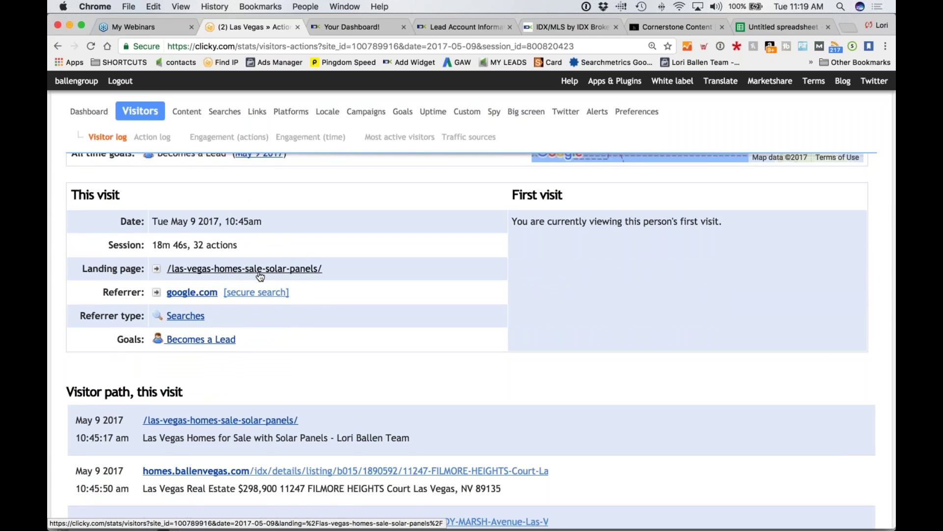
{"action": "scroll", "coordinate": [260, 277], "scroll_direction": "down", "scroll_amount": 1}
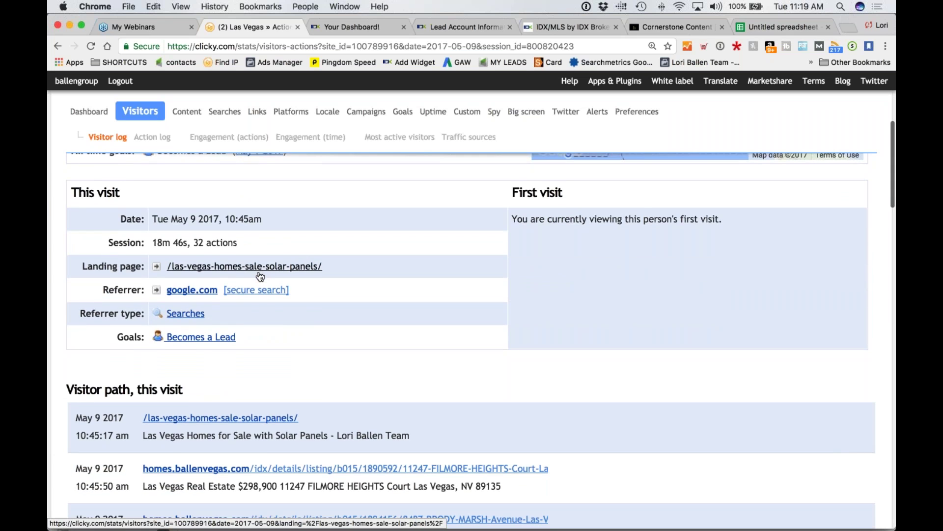
{"action": "scroll", "coordinate": [261, 277], "scroll_direction": "down", "scroll_amount": 1}
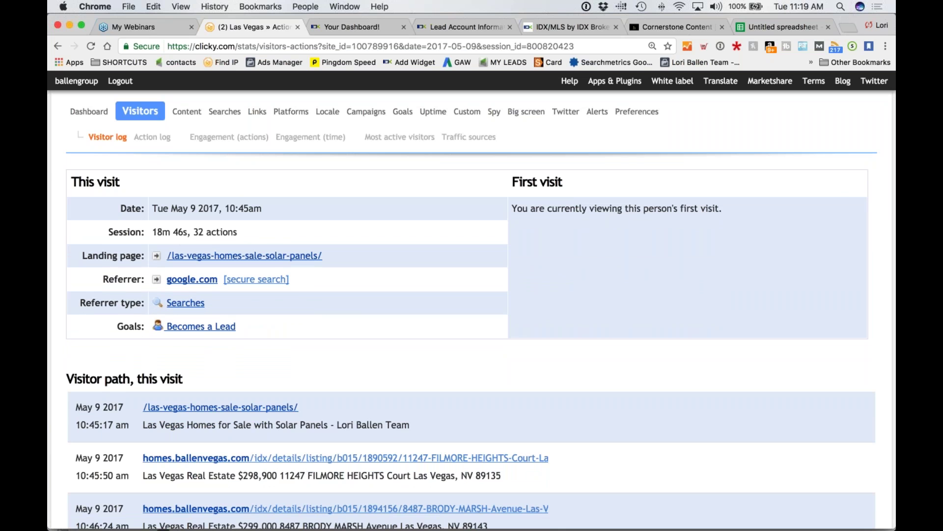
{"action": "left_click_drag", "start_coordinate": [365, 255], "coordinate": [168, 256]}
{"action": "key", "text": "super+c"}
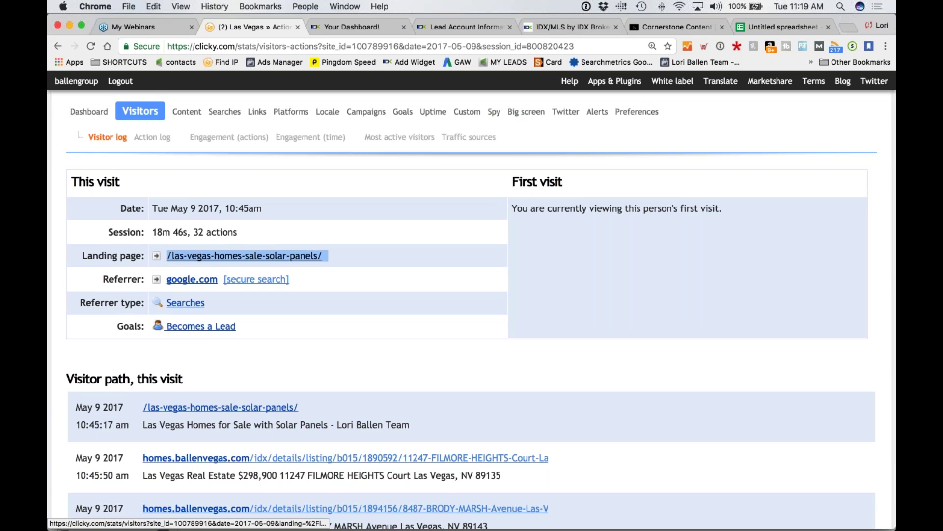
{"action": "left_click", "coordinate": [851, 28]}
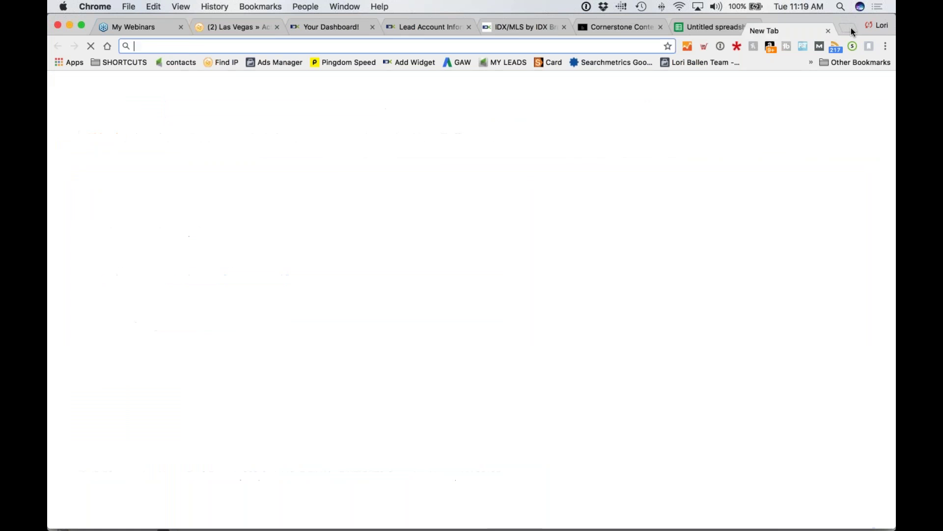
Load ballenvegas.com/las-vegas-homes-sale-solar-panels/ and place its tab beside the Clicky tab.
{"action": "type", "text": "ballenvegas.com"}
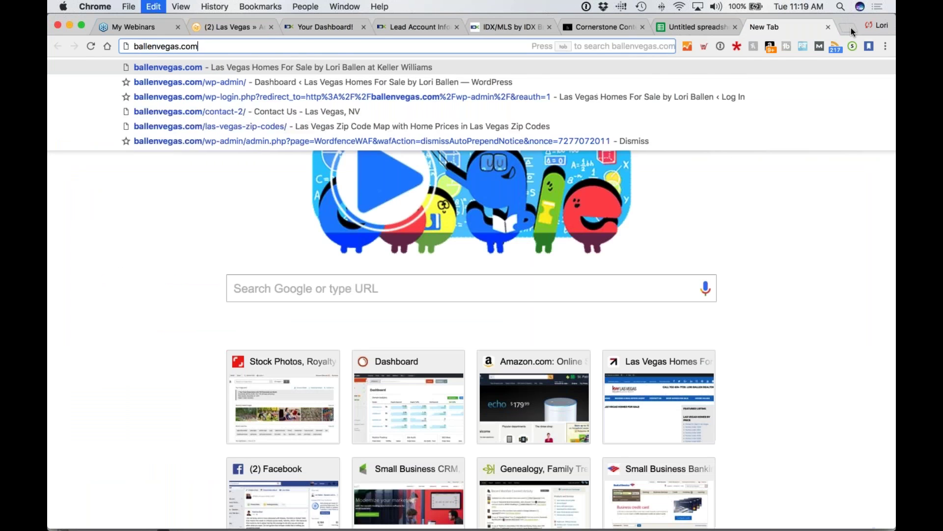
{"action": "key", "text": "super+v"}
{"action": "key", "text": "Return"}
{"action": "left_click_drag", "start_coordinate": [783, 34], "coordinate": [318, 23]}
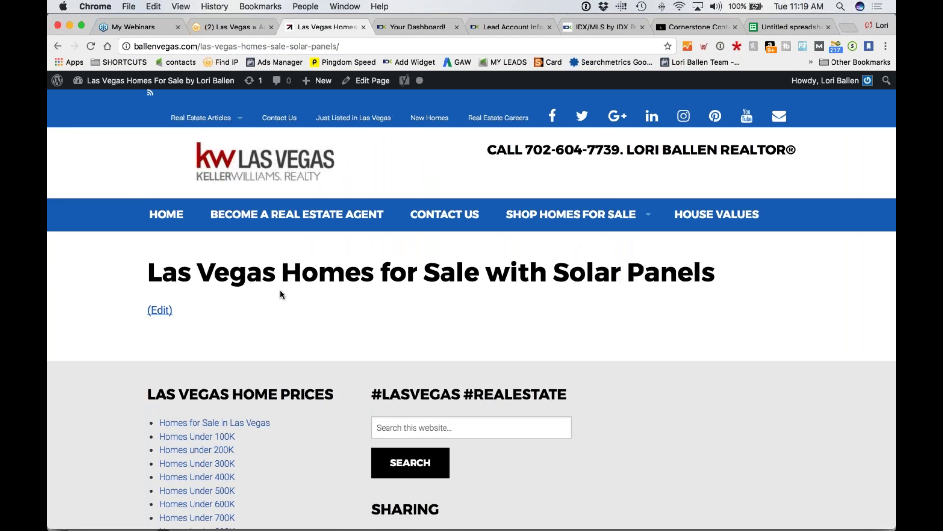
Look through the solar-equipped home listings, starting from $1,595,000.
{"action": "scroll", "coordinate": [173, 288], "scroll_direction": "down", "scroll_amount": 1}
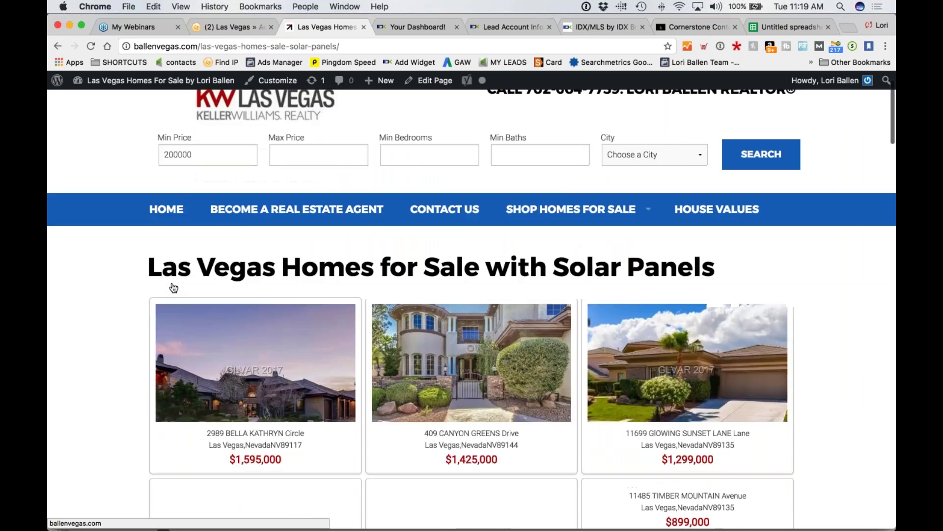
{"action": "scroll", "coordinate": [174, 288], "scroll_direction": "down", "scroll_amount": 2}
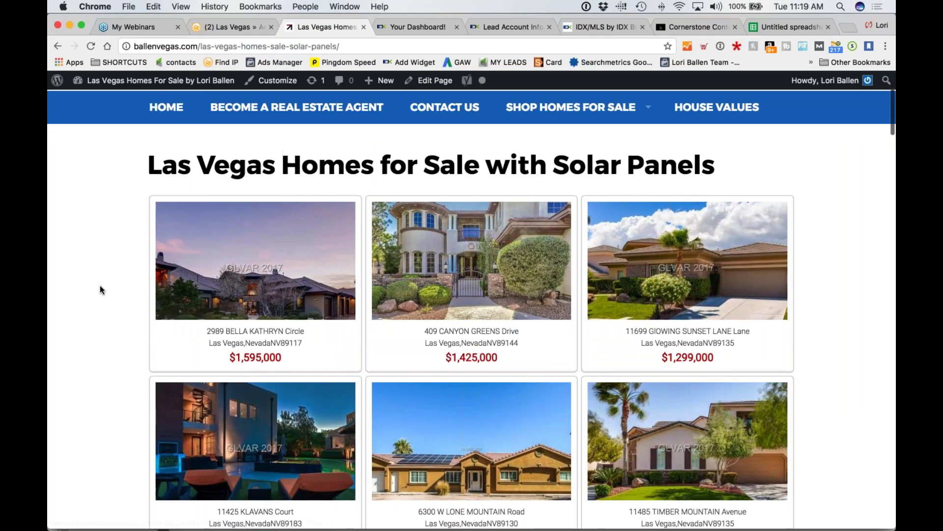
{"action": "scroll", "coordinate": [256, 295], "scroll_direction": "down", "scroll_amount": 10}
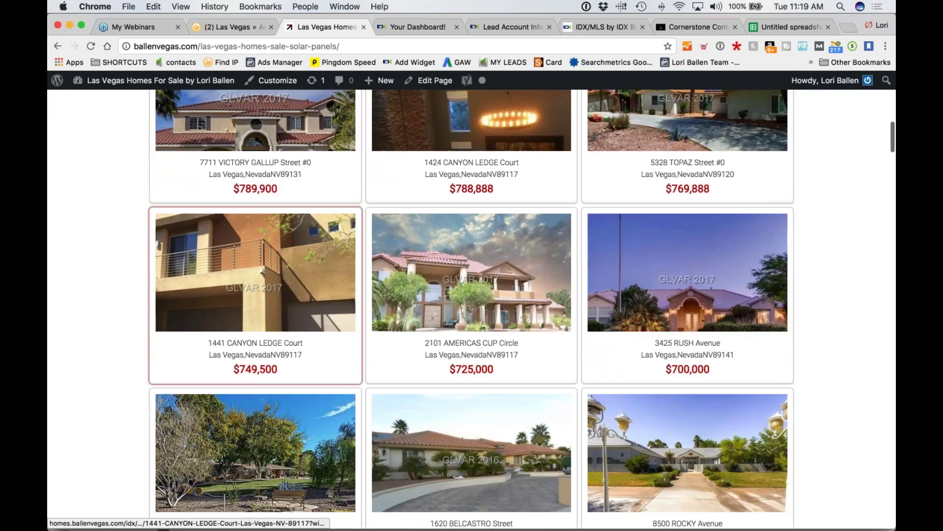
{"action": "scroll", "coordinate": [255, 295], "scroll_direction": "down", "scroll_amount": 15}
{"action": "scroll", "coordinate": [255, 294], "scroll_direction": "down", "scroll_amount": 15}
{"action": "scroll", "coordinate": [255, 221], "scroll_direction": "down", "scroll_amount": 15}
{"action": "scroll", "coordinate": [256, 276], "scroll_direction": "down", "scroll_amount": 15}
{"action": "scroll", "coordinate": [256, 276], "scroll_direction": "down", "scroll_amount": 8}
{"action": "scroll", "coordinate": [509, 317], "scroll_direction": "up", "scroll_amount": 10}
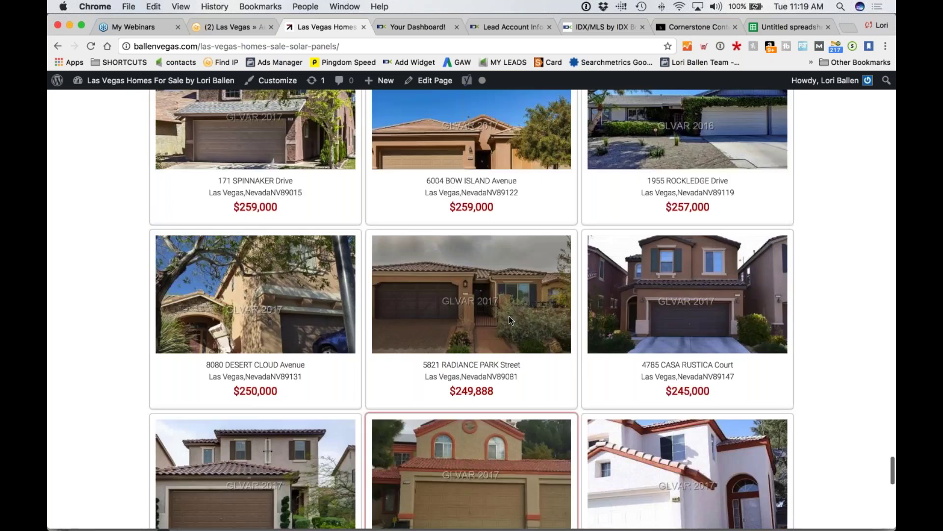
{"action": "scroll", "coordinate": [510, 317], "scroll_direction": "up", "scroll_amount": 20}
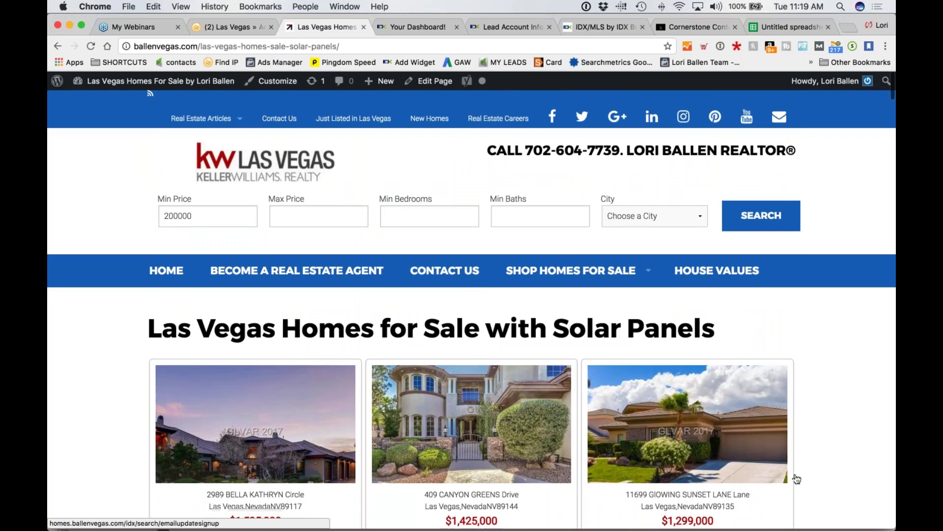
{"action": "scroll", "coordinate": [501, 388], "scroll_direction": "down", "scroll_amount": 3}
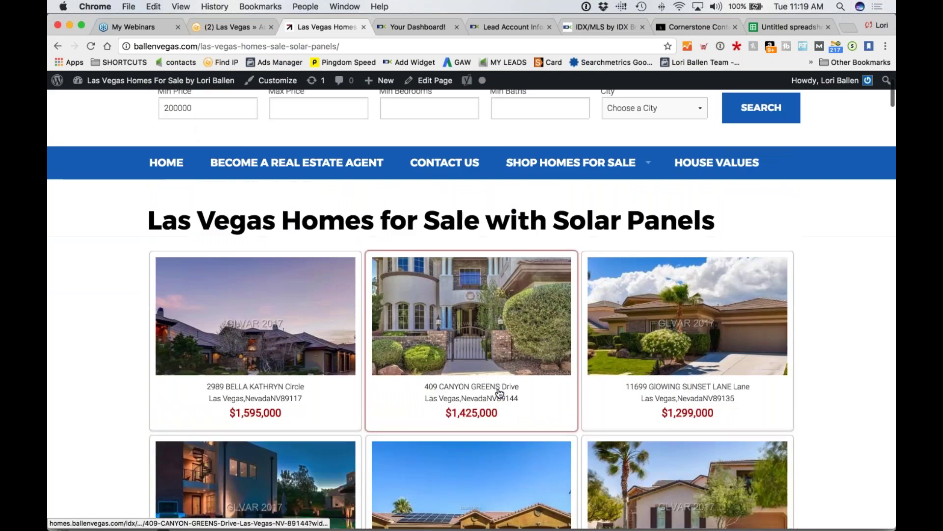
{"action": "scroll", "coordinate": [146, 355], "scroll_direction": "down", "scroll_amount": 2}
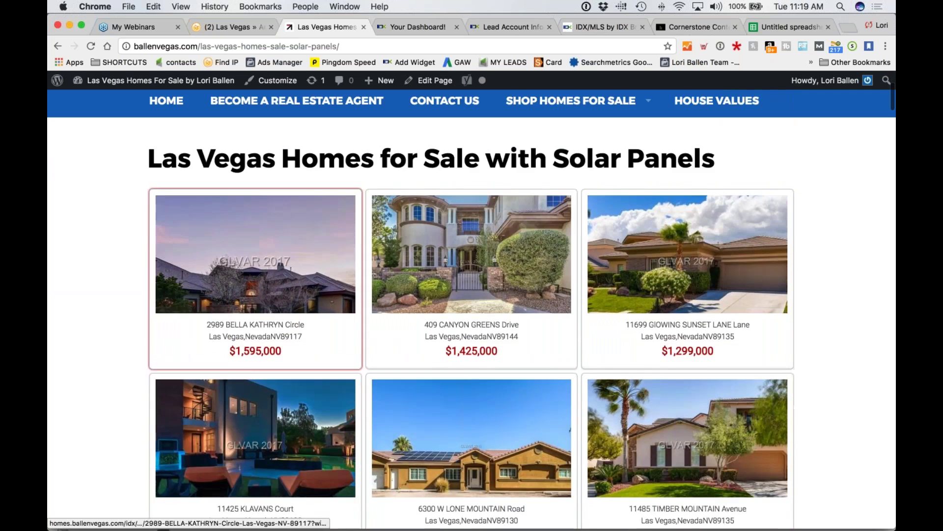
{"action": "scroll", "coordinate": [146, 355], "scroll_direction": "down", "scroll_amount": 2}
{"action": "left_click", "coordinate": [848, 25]}
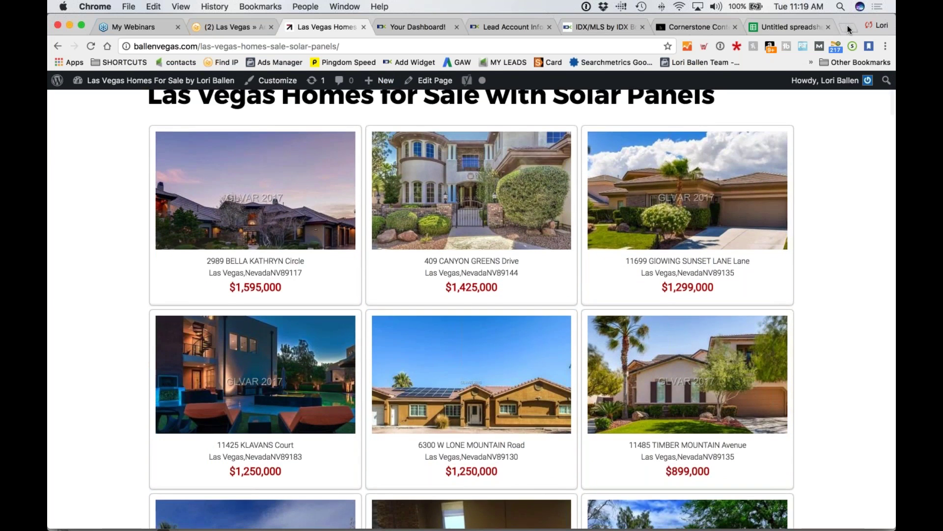
Go to SEMrush and open the domain overview for ballenvegas.com.
{"action": "type", "text": "ba"}
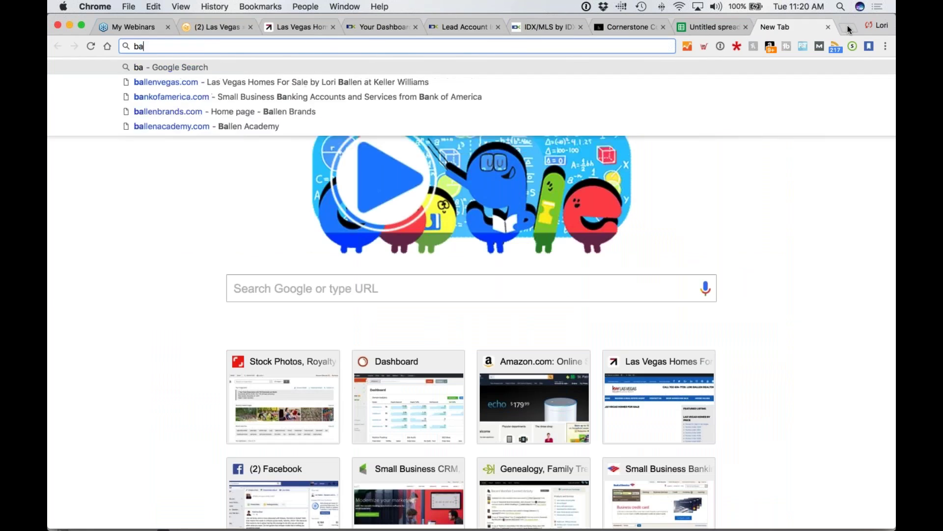
{"action": "key", "text": "BackSpace"}
{"action": "key", "text": "BackSpace"}
{"action": "type", "text": "se"}
{"action": "key", "text": "Return"}
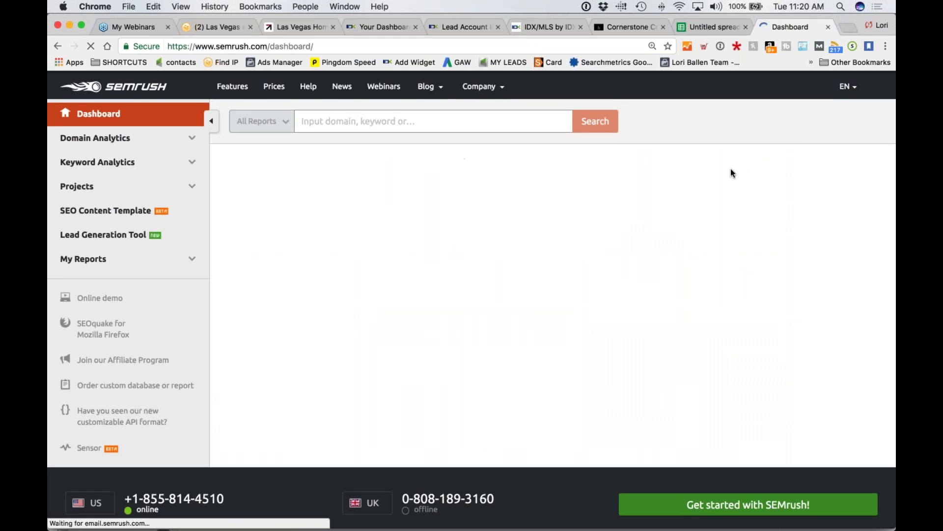
{"action": "scroll", "coordinate": [329, 266], "scroll_direction": "down", "scroll_amount": 3}
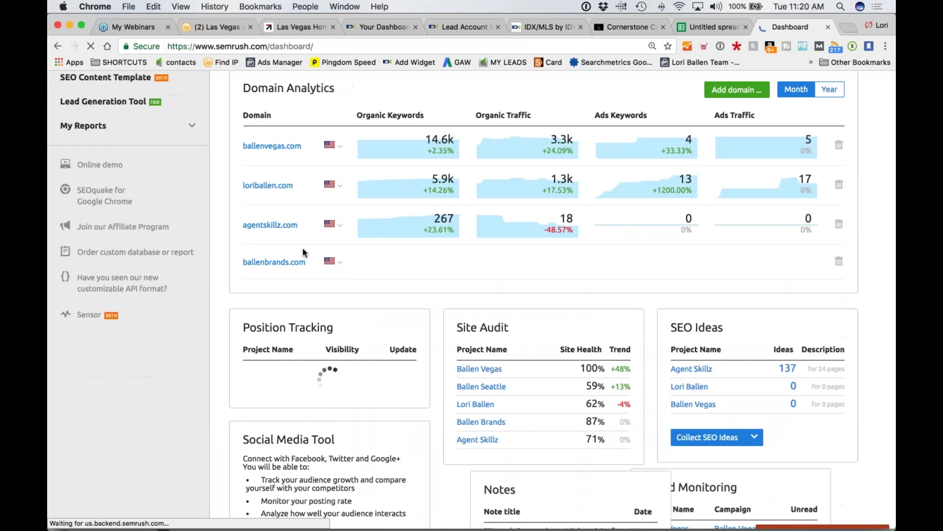
{"action": "left_click", "coordinate": [273, 147]}
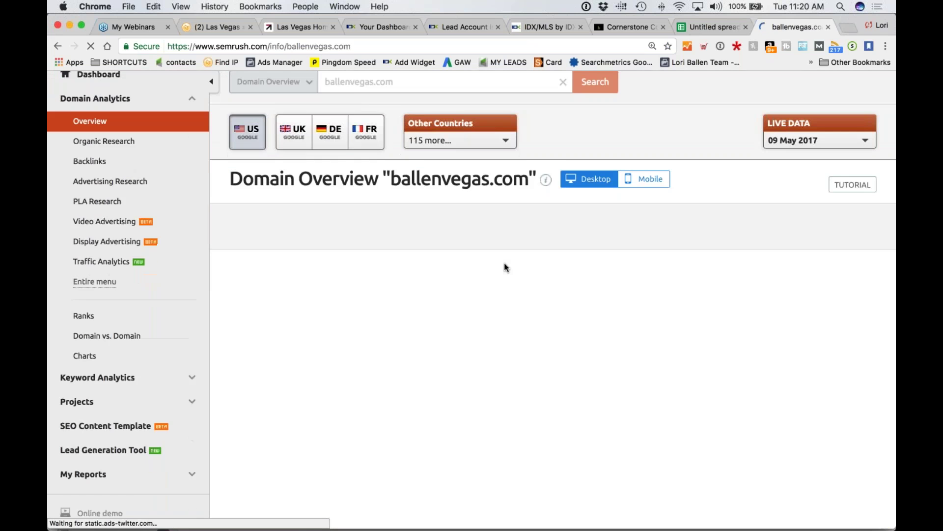
Open the full top organic keywords report and filter to keywords containing 'solar panel'.
{"action": "scroll", "coordinate": [463, 330], "scroll_direction": "down", "scroll_amount": 5}
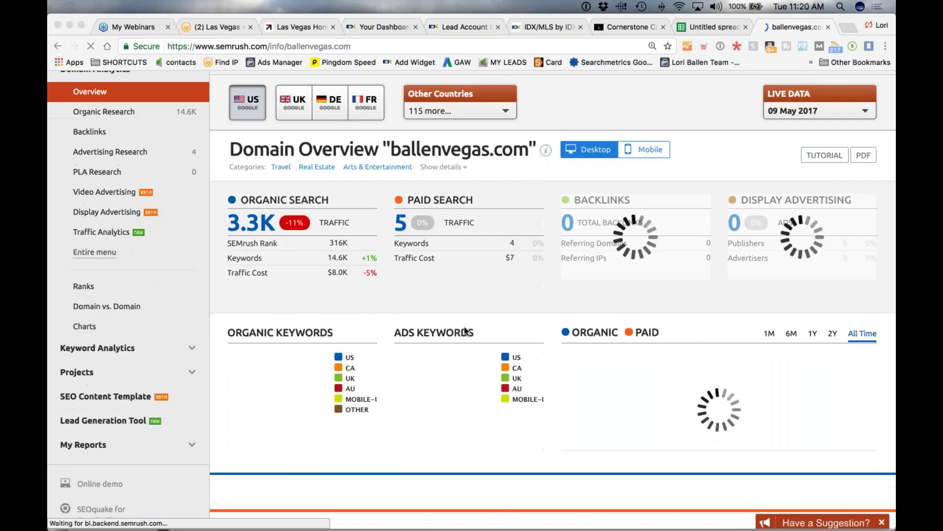
{"action": "scroll", "coordinate": [466, 331], "scroll_direction": "down", "scroll_amount": 8}
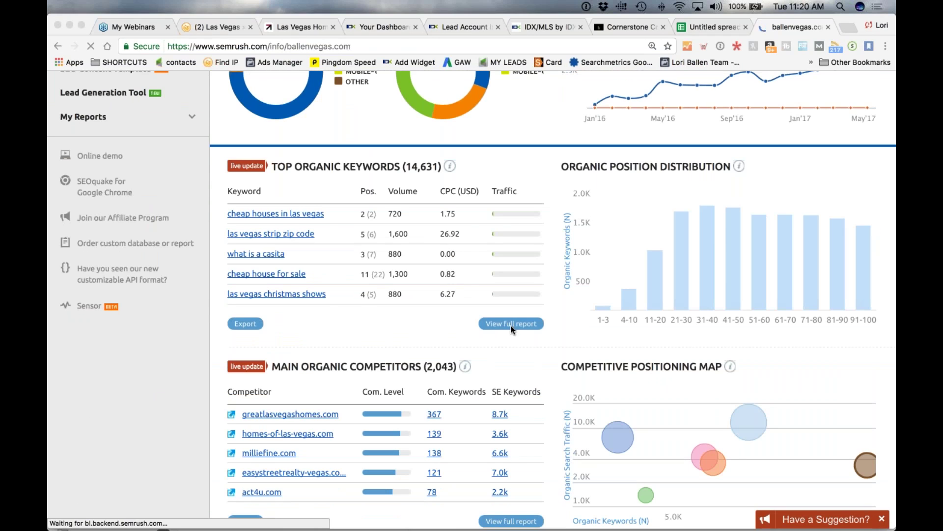
{"action": "left_click", "coordinate": [511, 323]}
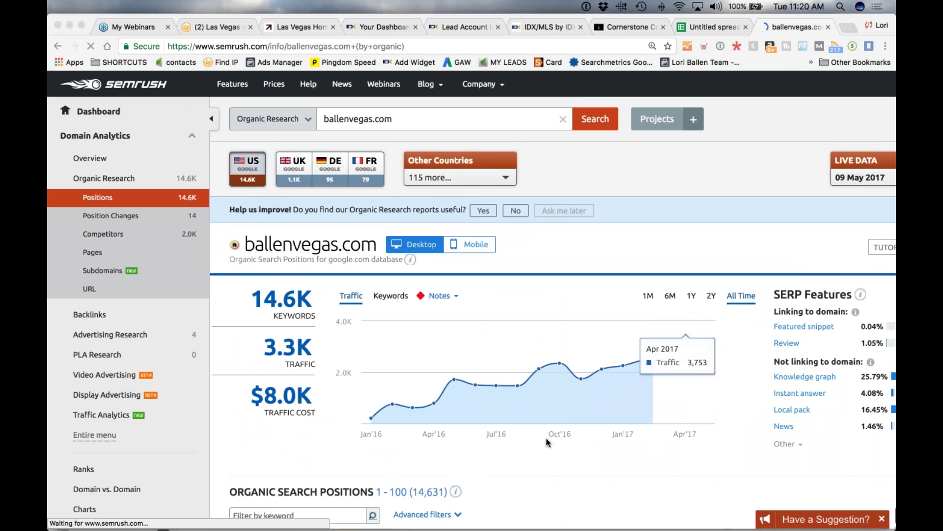
{"action": "scroll", "coordinate": [546, 442], "scroll_direction": "down", "scroll_amount": 2}
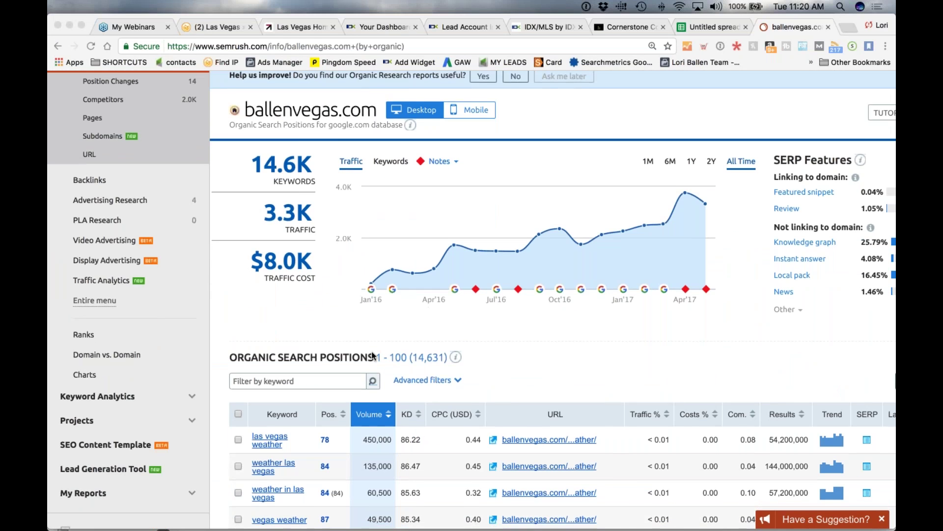
{"action": "scroll", "coordinate": [295, 344], "scroll_direction": "down", "scroll_amount": 2}
{"action": "left_click", "coordinate": [288, 329]}
{"action": "type", "text": "solar panel"}
{"action": "key", "text": "Return"}
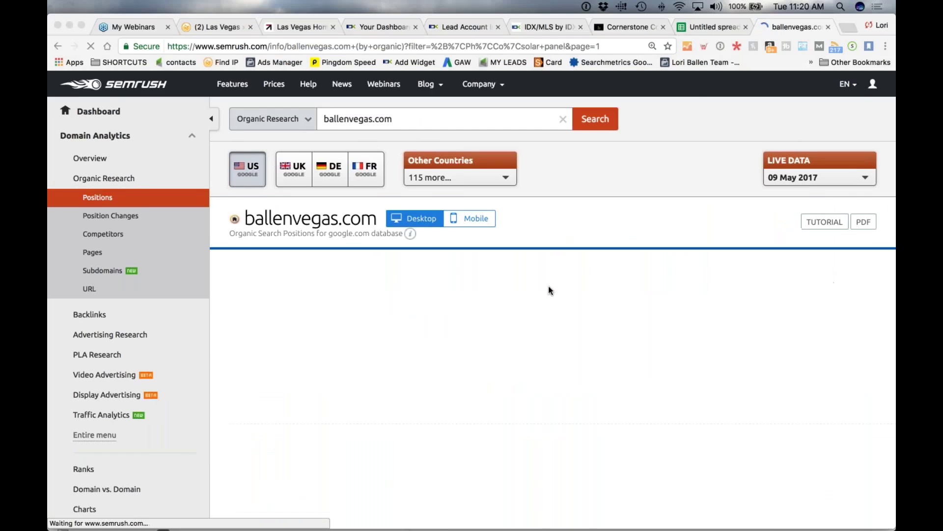
Zoom out to review the filtered list, led by 'solar panels las vegas' at position 47.
{"action": "scroll", "coordinate": [548, 287], "scroll_direction": "down", "scroll_amount": 3}
{"action": "scroll", "coordinate": [545, 287], "scroll_direction": "down", "scroll_amount": 6}
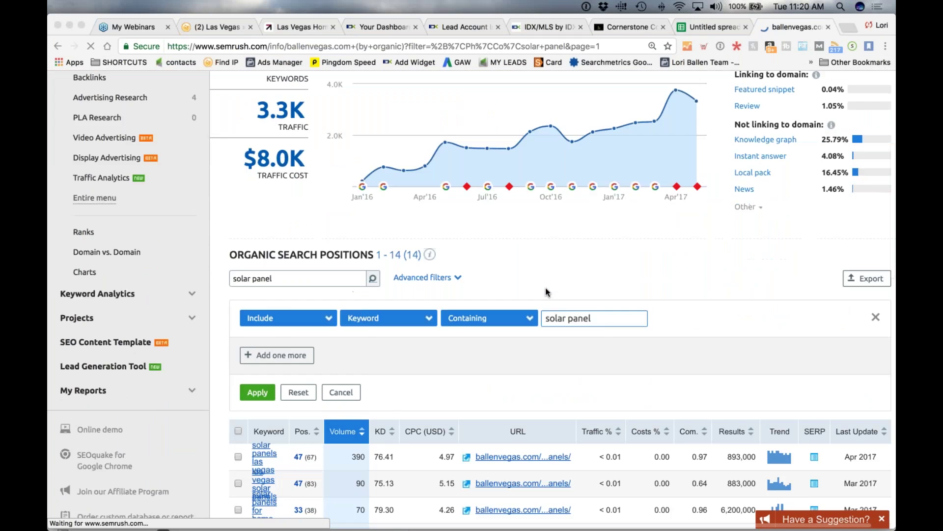
{"action": "scroll", "coordinate": [406, 279], "scroll_direction": "down", "scroll_amount": 1}
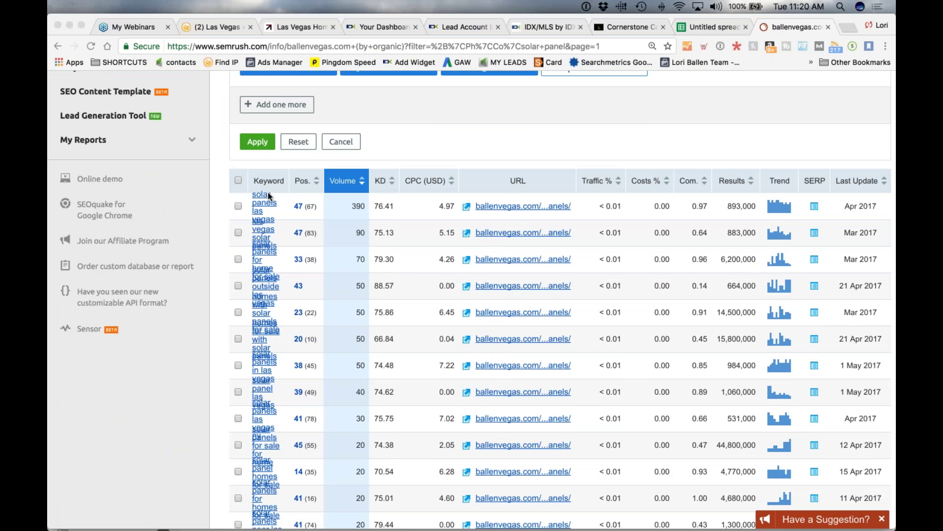
{"action": "scroll", "coordinate": [286, 354], "scroll_direction": "down", "scroll_amount": 1}
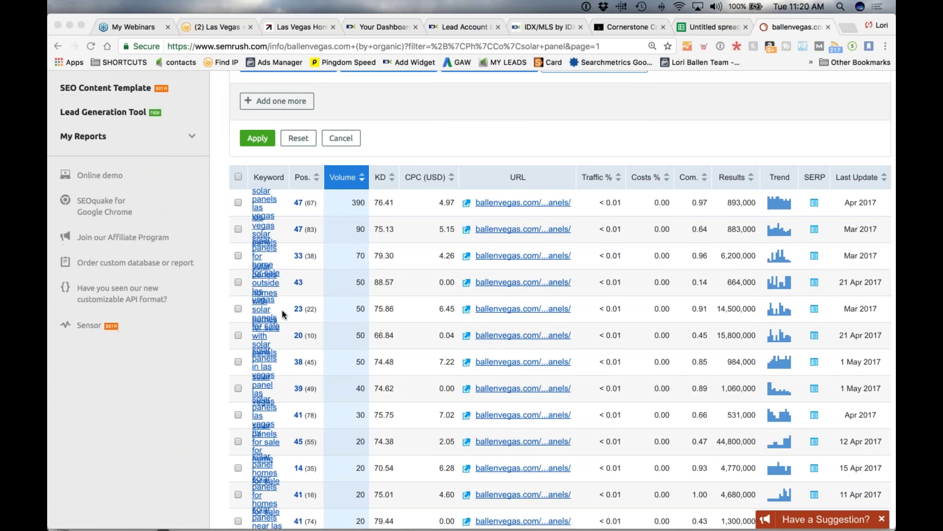
{"action": "scroll", "coordinate": [282, 310], "scroll_direction": "up", "scroll_amount": 1}
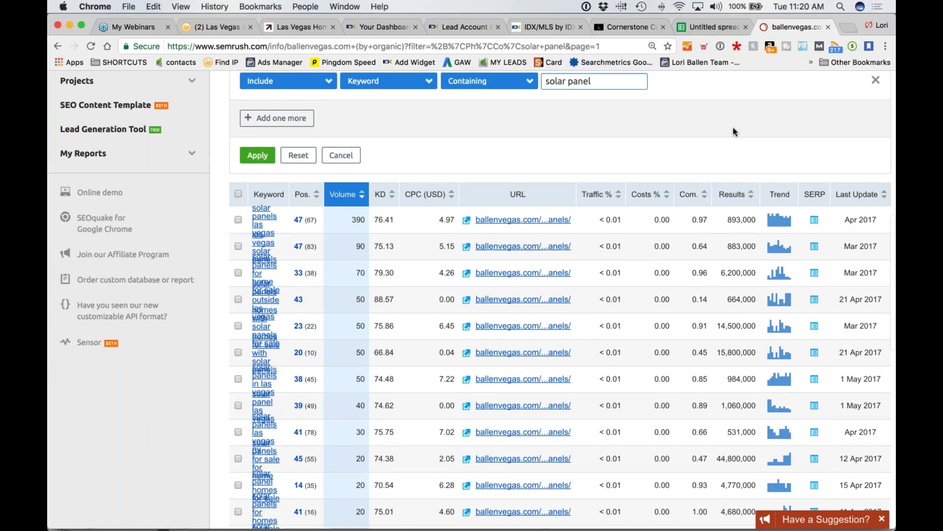
{"action": "key", "text": "super+minus"}
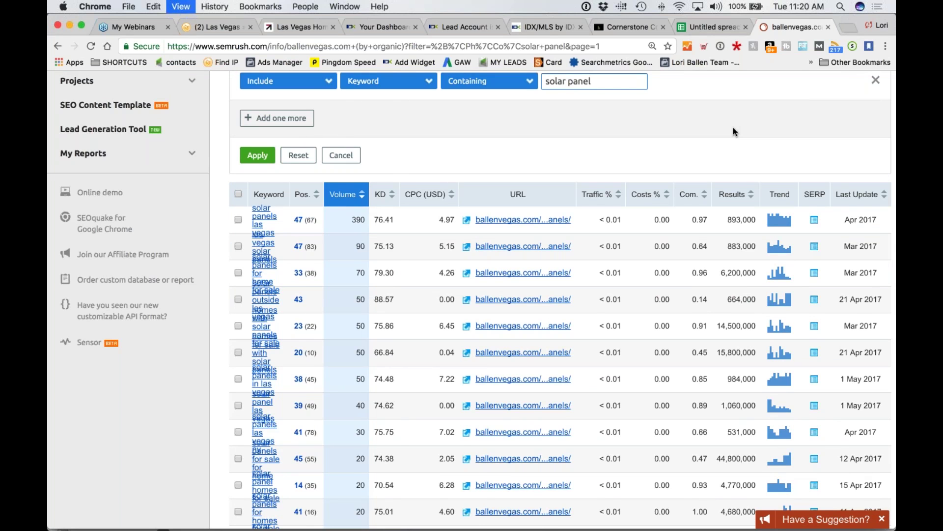
{"action": "key", "text": "super+minus"}
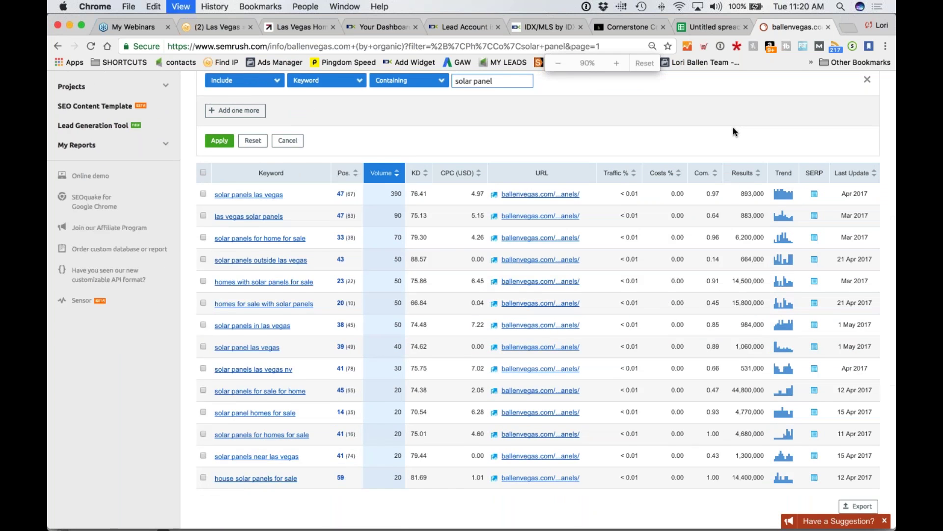
{"action": "key", "text": "super+equal"}
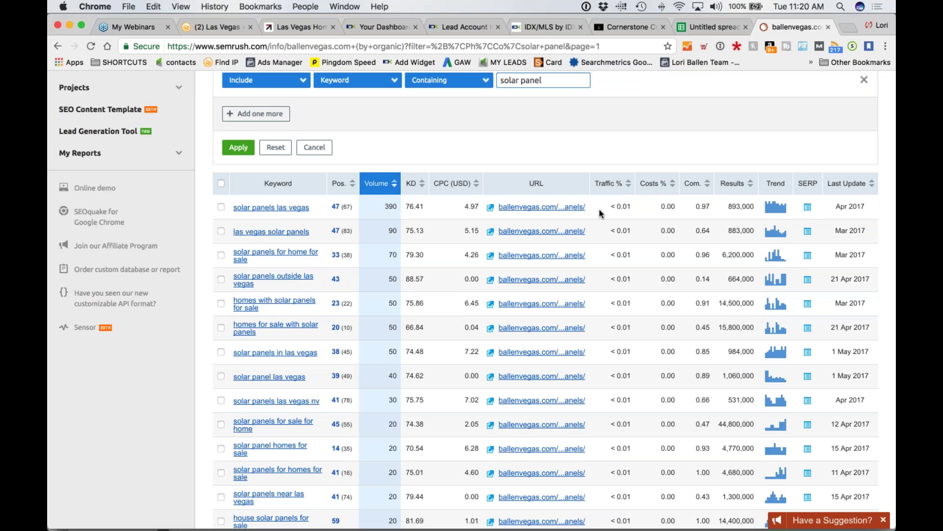
{"action": "scroll", "coordinate": [600, 214], "scroll_direction": "down", "scroll_amount": 1}
{"action": "scroll", "coordinate": [599, 214], "scroll_direction": "down", "scroll_amount": 1}
{"action": "scroll", "coordinate": [370, 207], "scroll_direction": "down", "scroll_amount": 1}
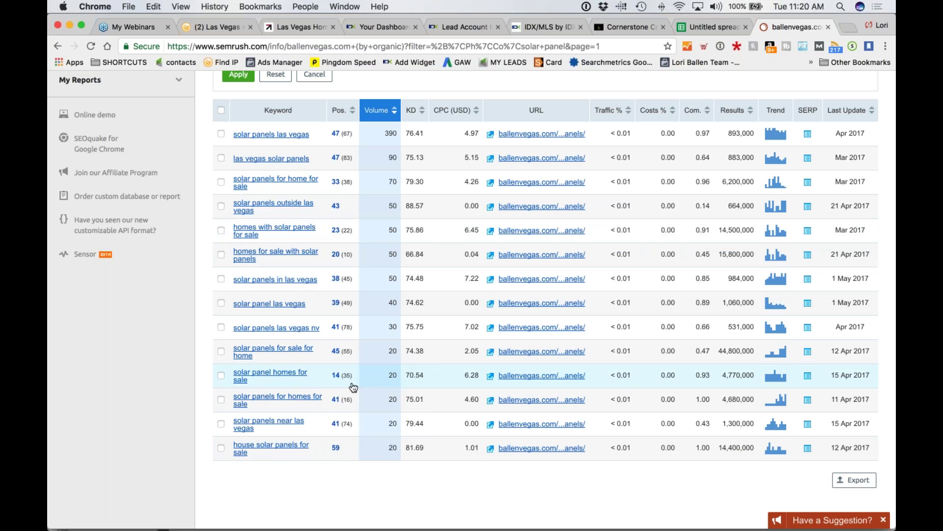
{"action": "mouse_move", "coordinate": [354, 384]}
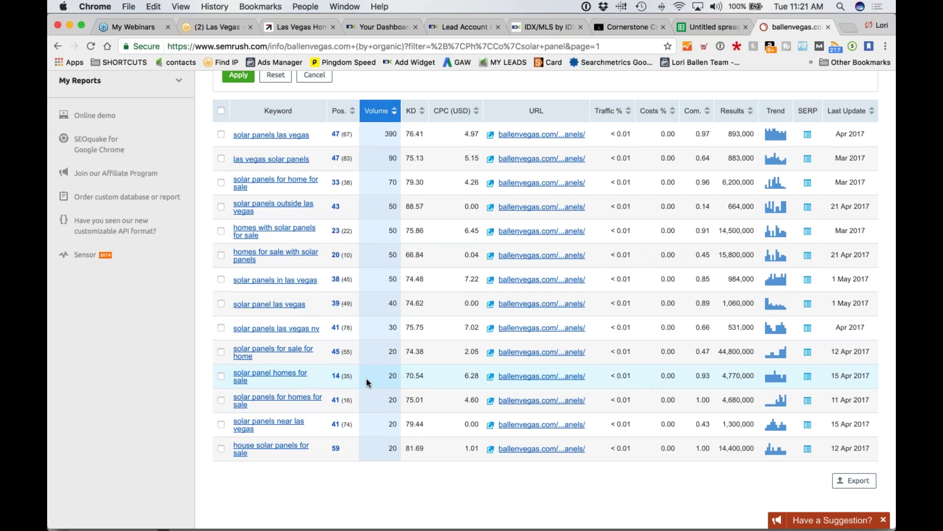
{"action": "scroll", "coordinate": [365, 379], "scroll_direction": "up", "scroll_amount": 2}
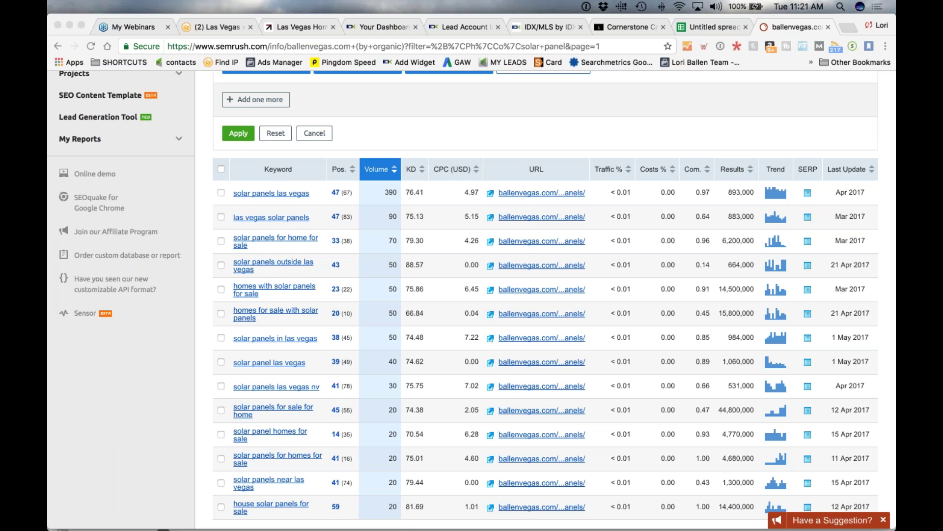
Review the lead's Clicky visit record, including the Becomes a Lead goal and solar-panels visitor path.
{"action": "left_click", "coordinate": [200, 27]}
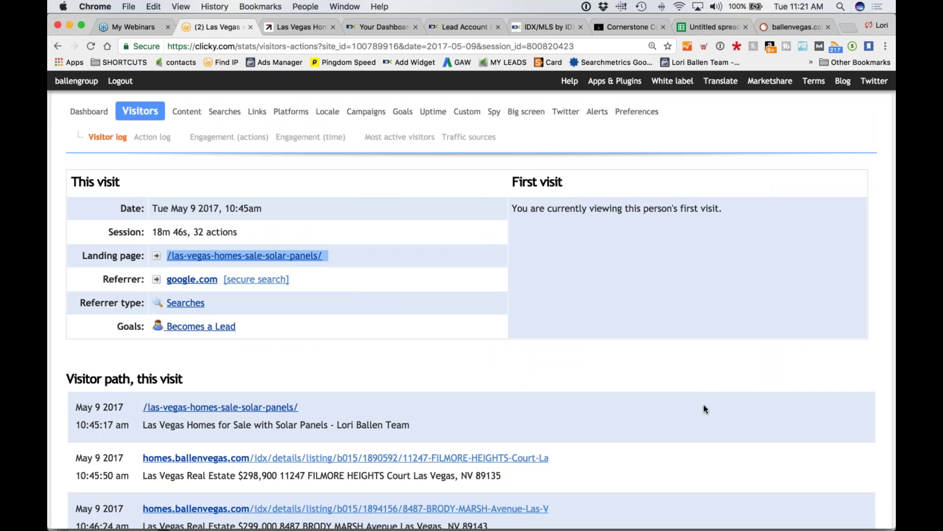
{"action": "scroll", "coordinate": [455, 331], "scroll_direction": "up", "scroll_amount": 1}
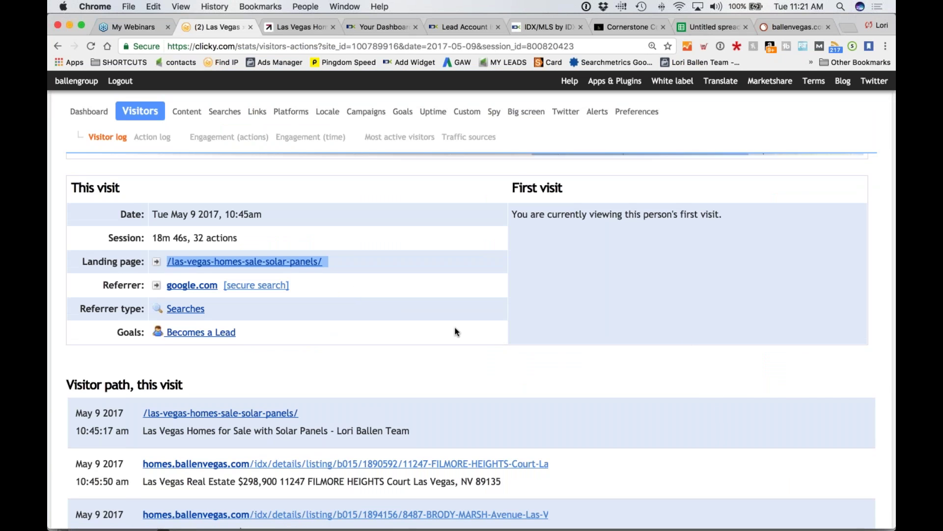
{"action": "scroll", "coordinate": [455, 332], "scroll_direction": "up", "scroll_amount": 3}
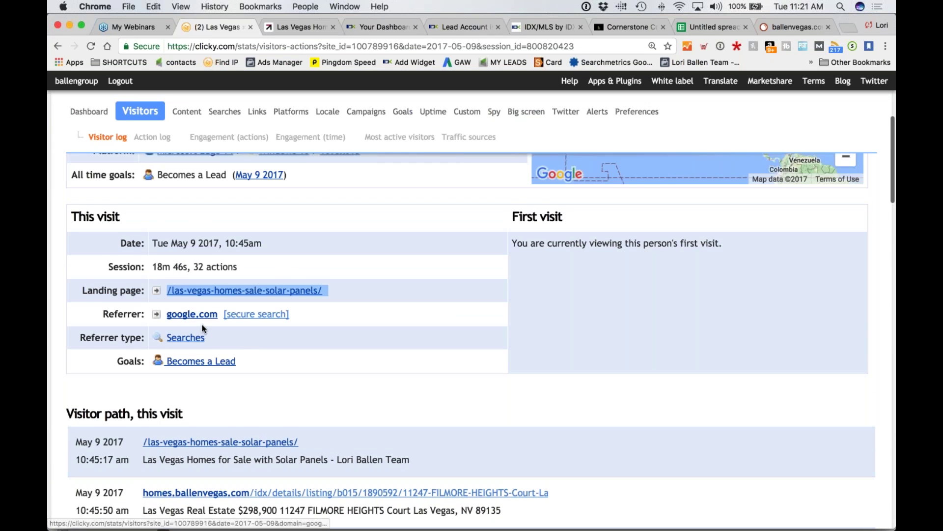
{"action": "scroll", "coordinate": [203, 329], "scroll_direction": "down", "scroll_amount": 1}
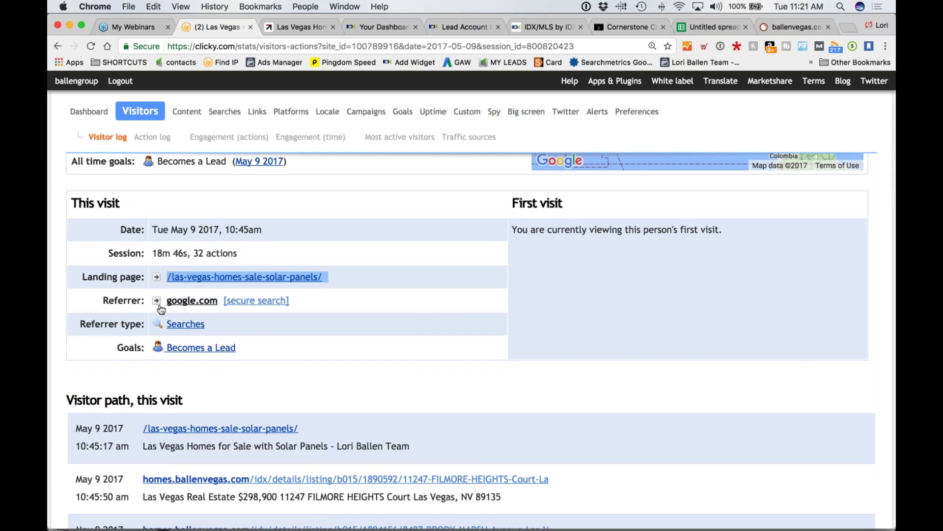
{"action": "scroll", "coordinate": [331, 316], "scroll_direction": "down", "scroll_amount": 5}
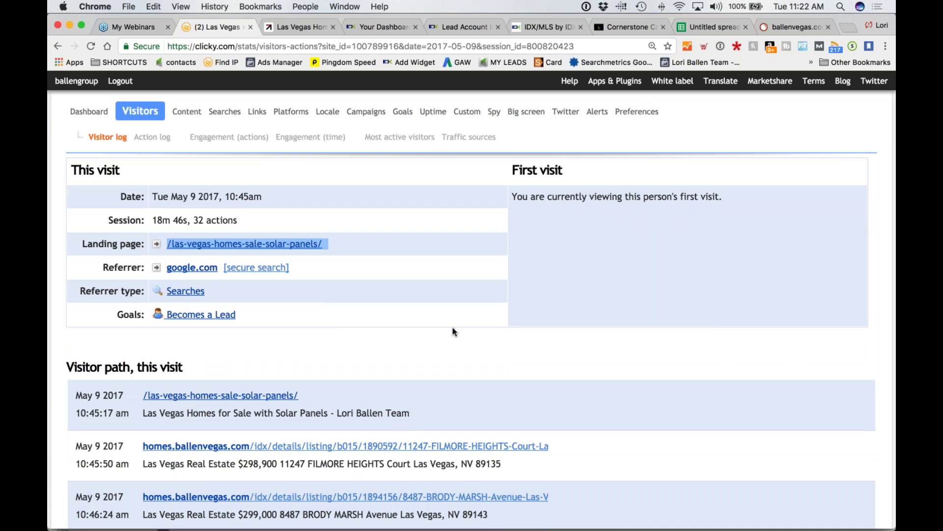
{"action": "scroll", "coordinate": [655, 340], "scroll_direction": "down", "scroll_amount": 1}
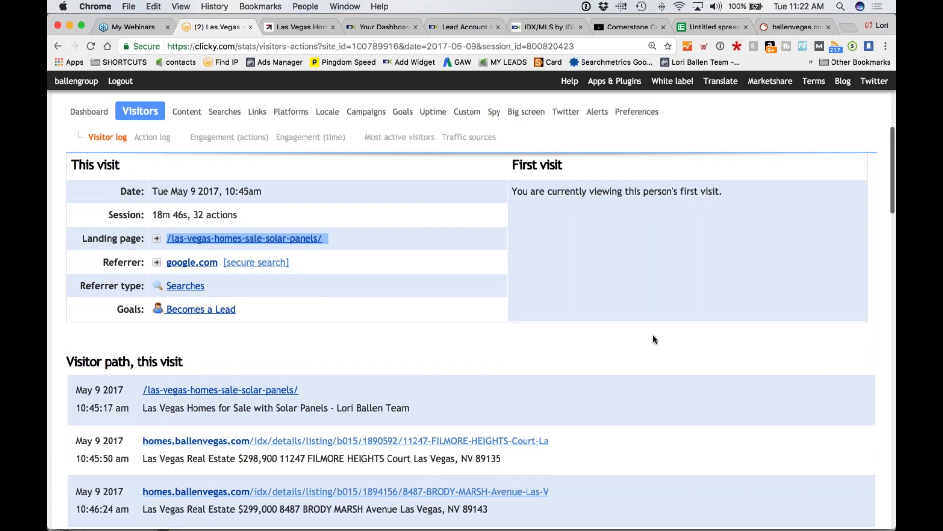
{"action": "scroll", "coordinate": [669, 339], "scroll_direction": "down", "scroll_amount": 1}
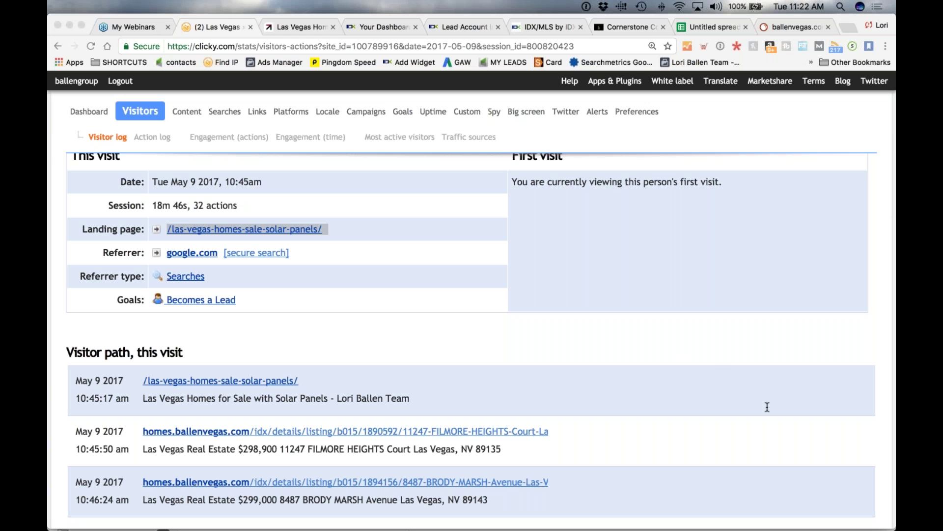
{"action": "left_click", "coordinate": [767, 33]}
Open the ranking solar-panels page from SEMrush's first result and browse its home listings.
{"action": "left_click", "coordinate": [506, 193]}
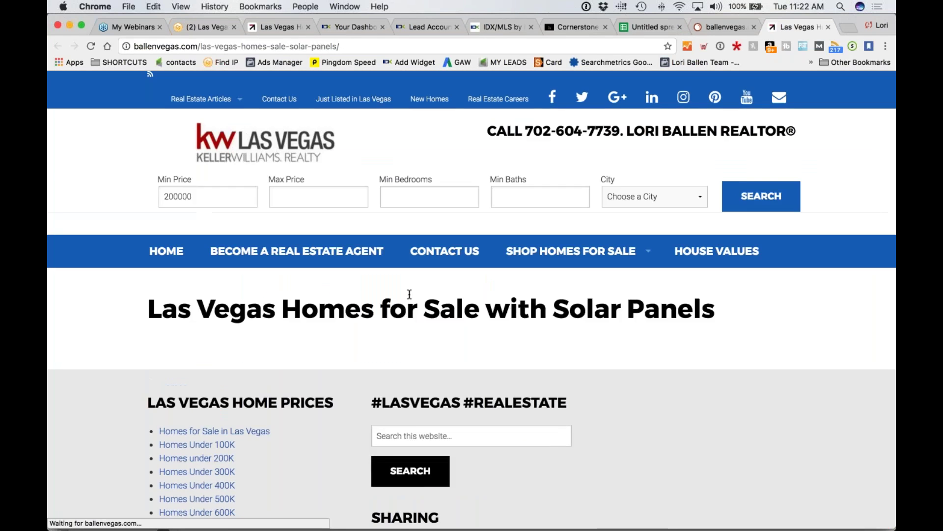
{"action": "scroll", "coordinate": [741, 168], "scroll_direction": "down", "scroll_amount": 3}
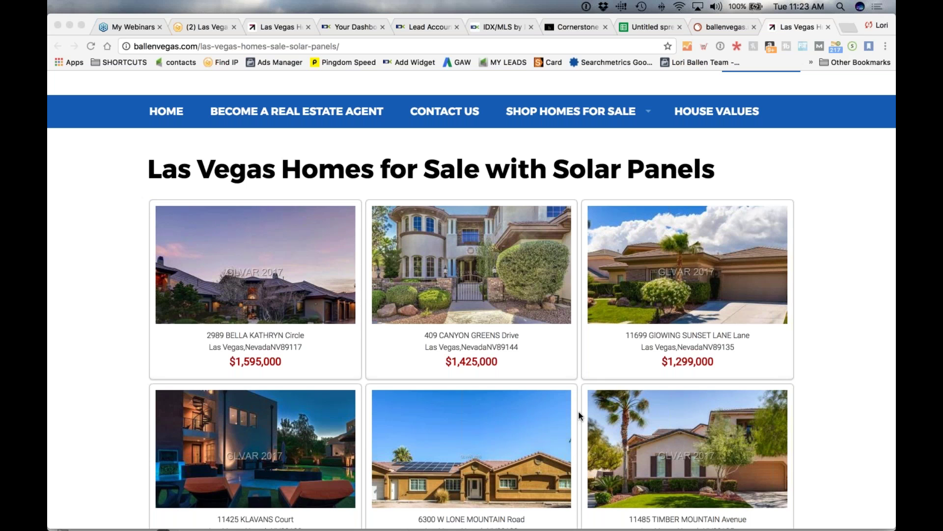
{"action": "scroll", "coordinate": [492, 374], "scroll_direction": "down", "scroll_amount": 3}
{"action": "scroll", "coordinate": [444, 362], "scroll_direction": "down", "scroll_amount": 1}
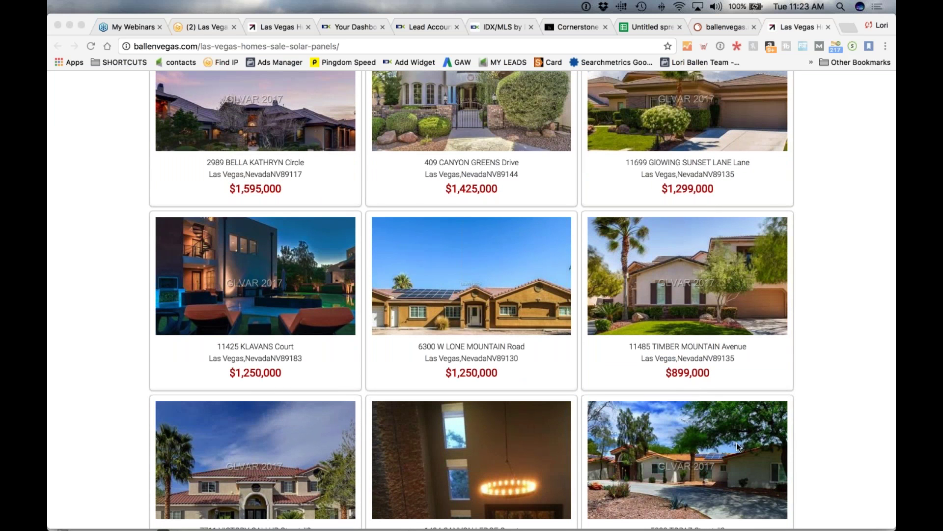
Check the top of the lead's Clicky visitor detail, then bring up the IDX Broker dashboard.
{"action": "left_click", "coordinate": [200, 27]}
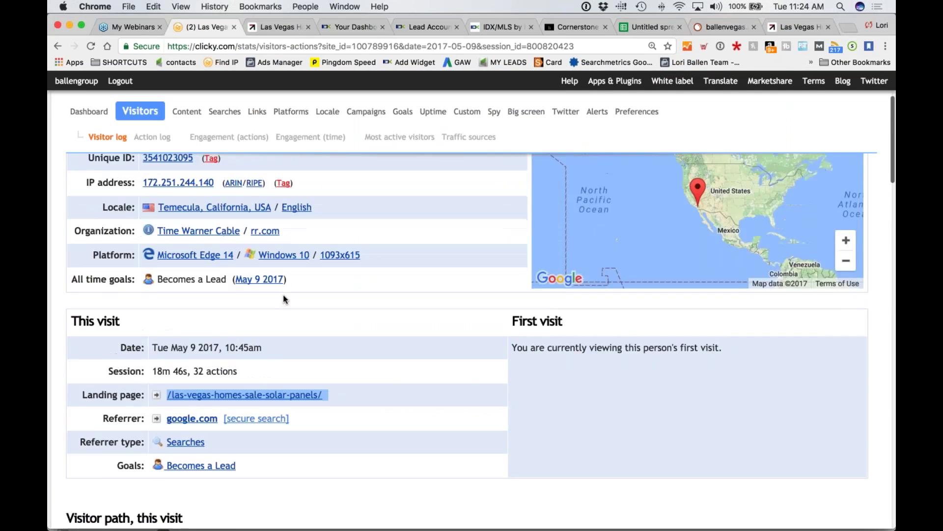
{"action": "scroll", "coordinate": [283, 294], "scroll_direction": "up", "scroll_amount": 3}
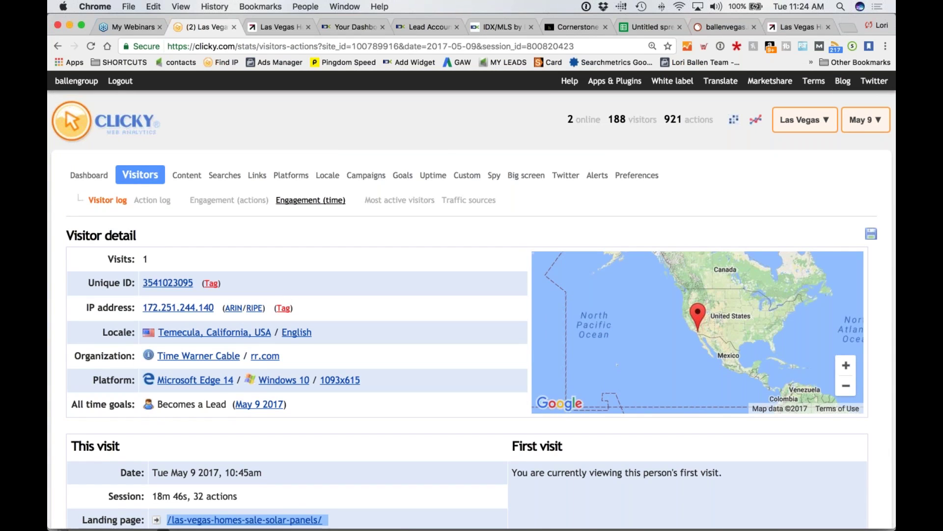
{"action": "left_click", "coordinate": [355, 27]}
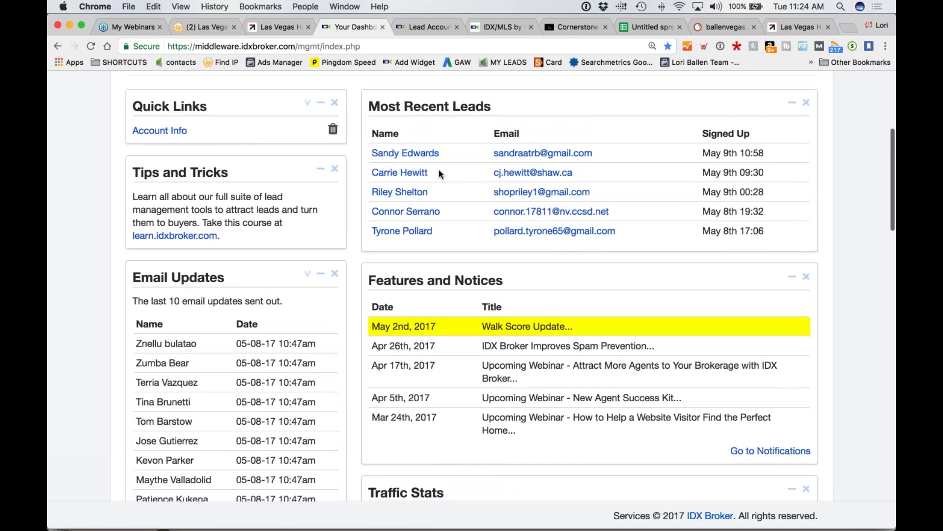
Review sign-up times in IDX Broker's Most Recent Leads panel, then return to Clicky's visitor detail.
{"action": "scroll", "coordinate": [439, 169], "scroll_direction": "down", "scroll_amount": 2}
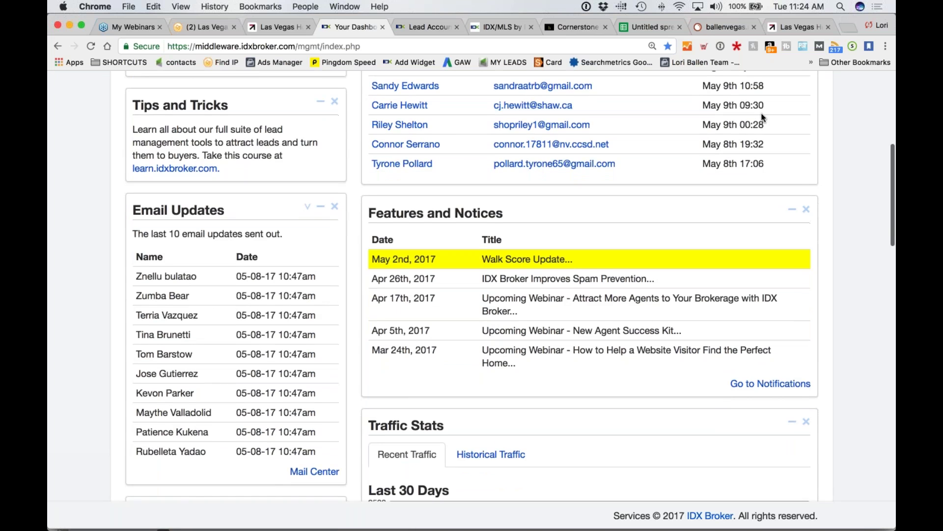
{"action": "scroll", "coordinate": [763, 116], "scroll_direction": "down", "scroll_amount": 1}
{"action": "scroll", "coordinate": [763, 116], "scroll_direction": "down", "scroll_amount": 2}
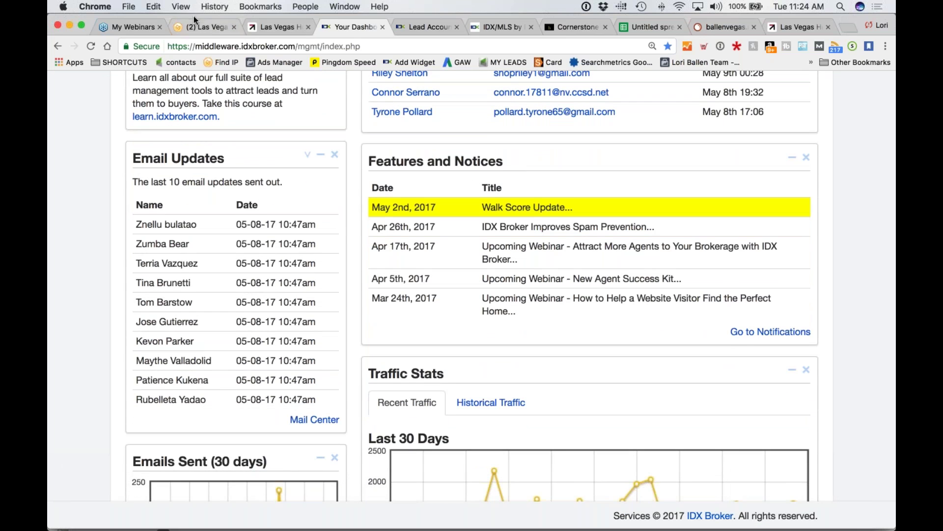
{"action": "scroll", "coordinate": [511, 285], "scroll_direction": "up", "scroll_amount": 2}
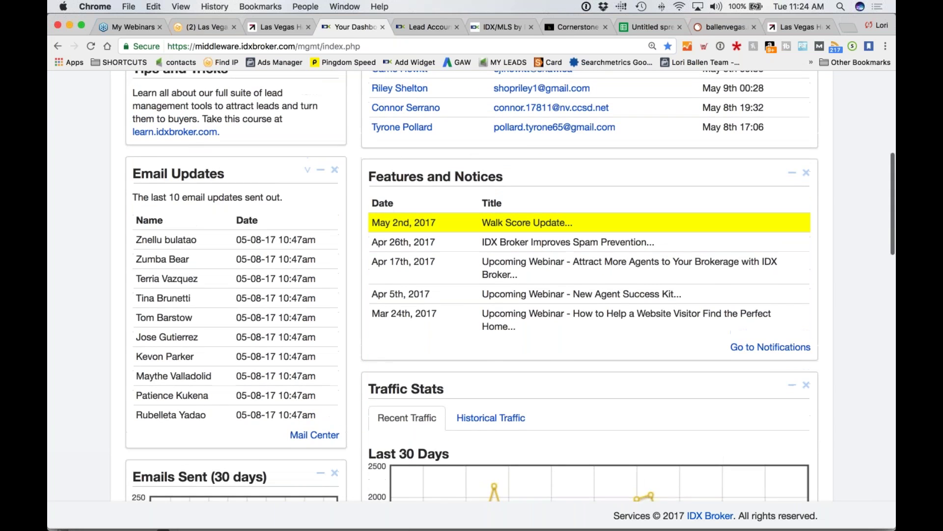
{"action": "scroll", "coordinate": [511, 285], "scroll_direction": "down", "scroll_amount": 1}
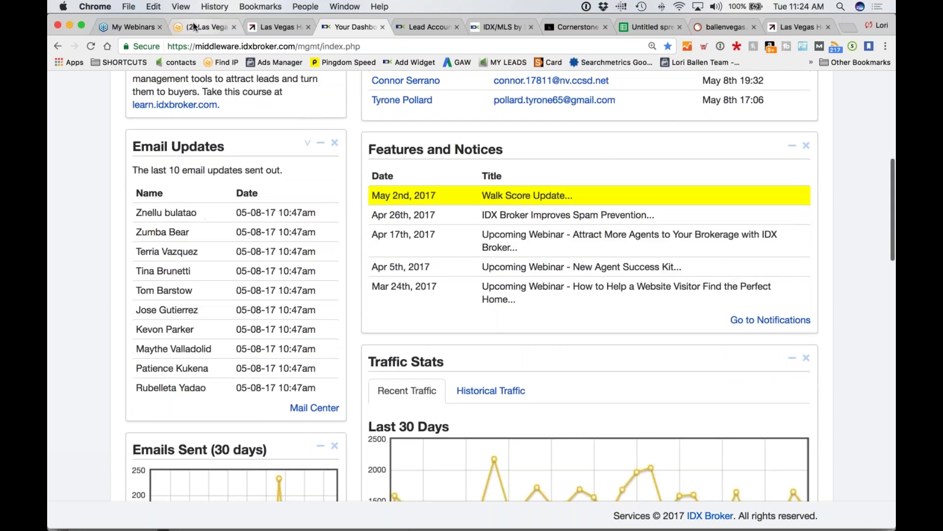
{"action": "key", "text": "super+2"}
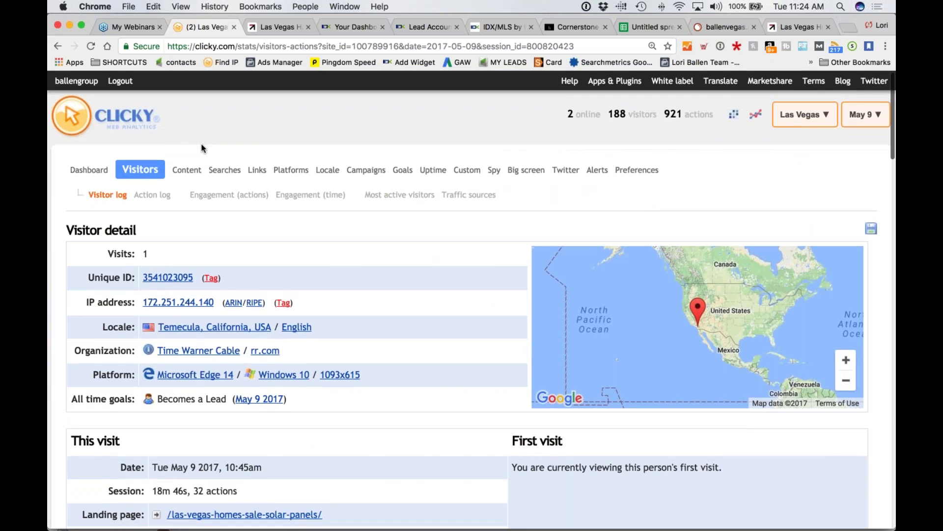
{"action": "scroll", "coordinate": [201, 143], "scroll_direction": "down", "scroll_amount": 1}
Open the unfiltered visitor log and page forward to page 3, reaching the May 9 9:38am visits.
{"action": "left_click", "coordinate": [144, 153]}
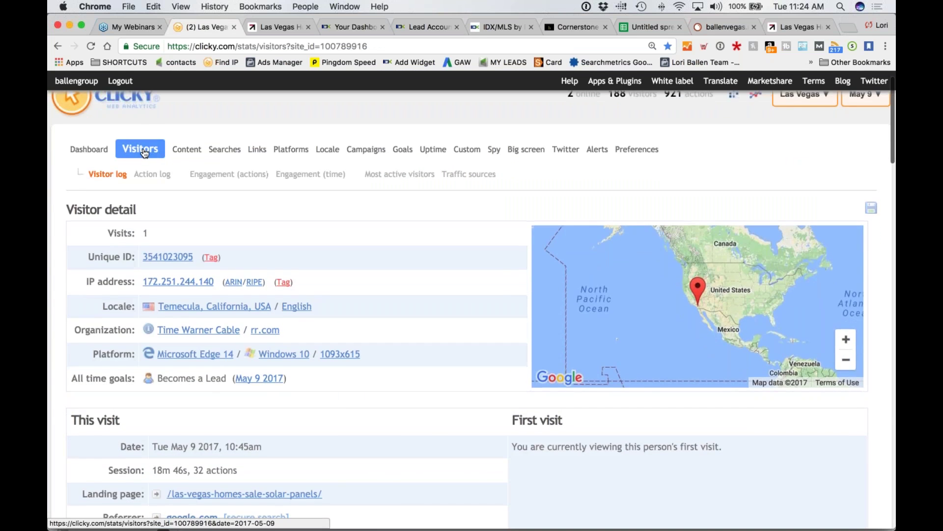
{"action": "scroll", "coordinate": [208, 230], "scroll_direction": "down", "scroll_amount": 20}
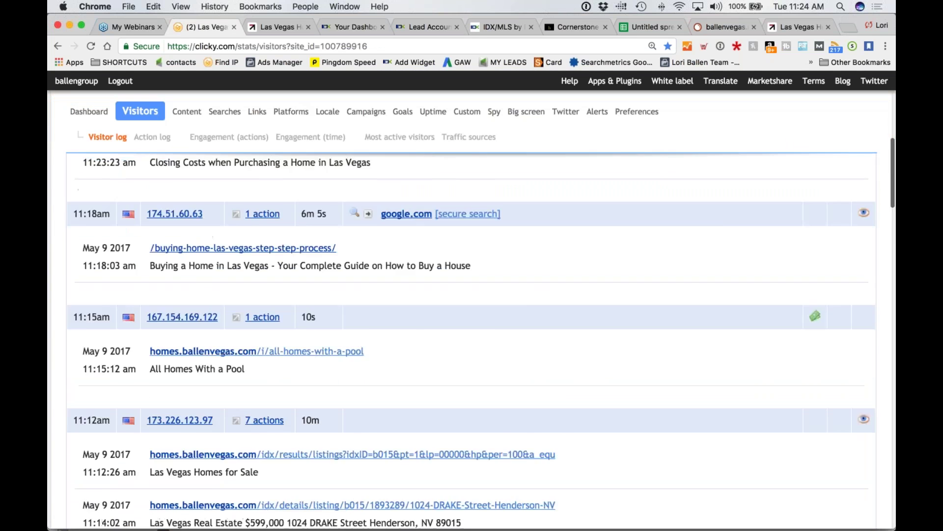
{"action": "scroll", "coordinate": [99, 363], "scroll_direction": "down", "scroll_amount": 20}
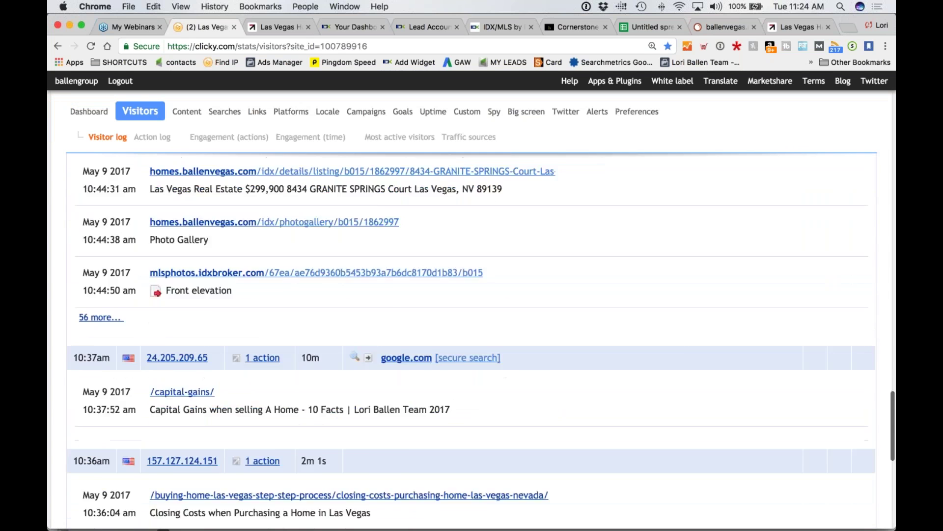
{"action": "left_click", "coordinate": [98, 363]}
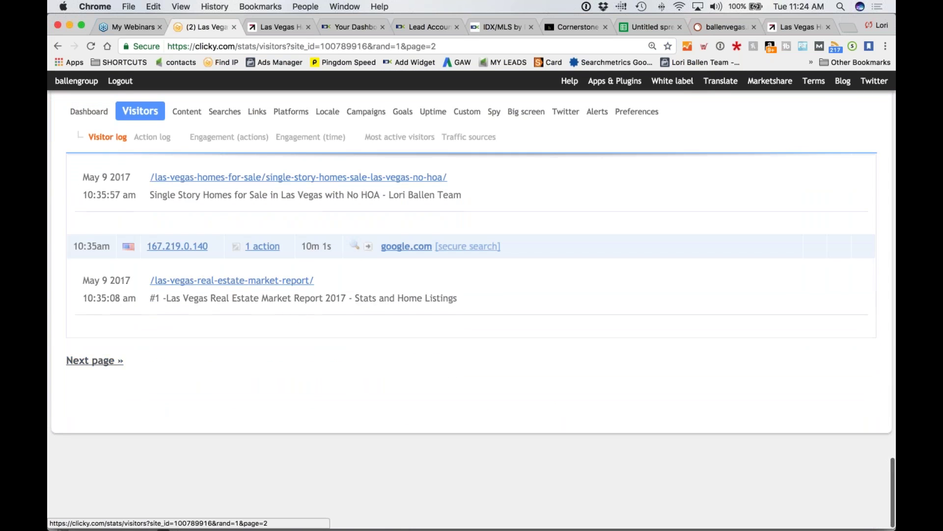
{"action": "scroll", "coordinate": [186, 365], "scroll_direction": "down", "scroll_amount": 2}
{"action": "scroll", "coordinate": [186, 364], "scroll_direction": "down", "scroll_amount": 20}
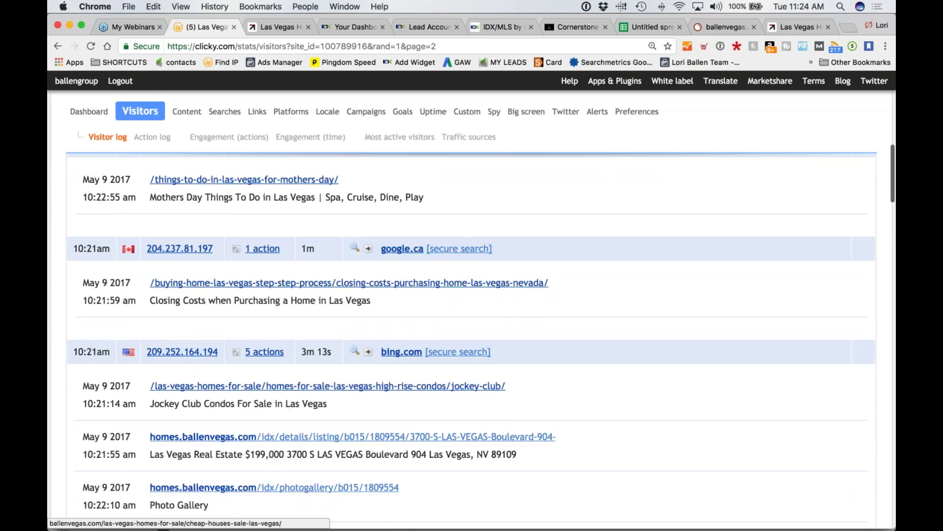
{"action": "scroll", "coordinate": [185, 367], "scroll_direction": "down", "scroll_amount": 10}
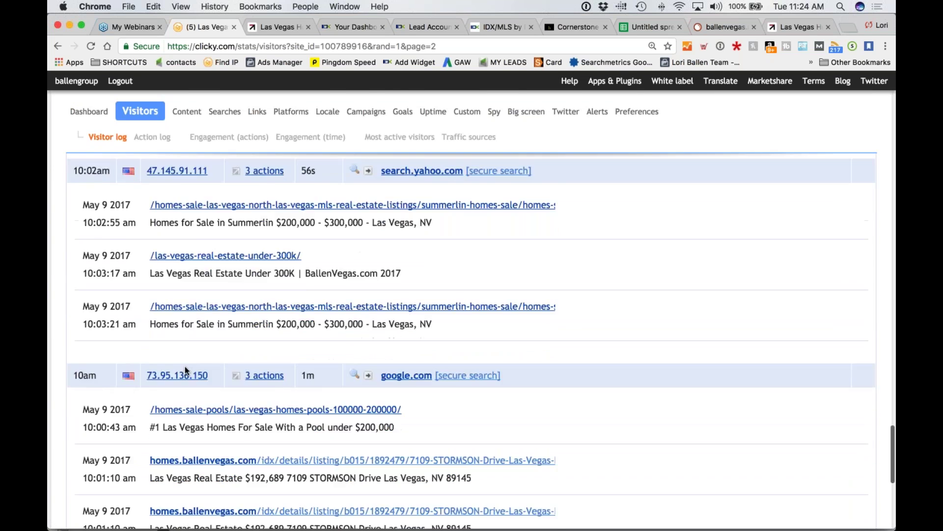
{"action": "left_click", "coordinate": [93, 360]}
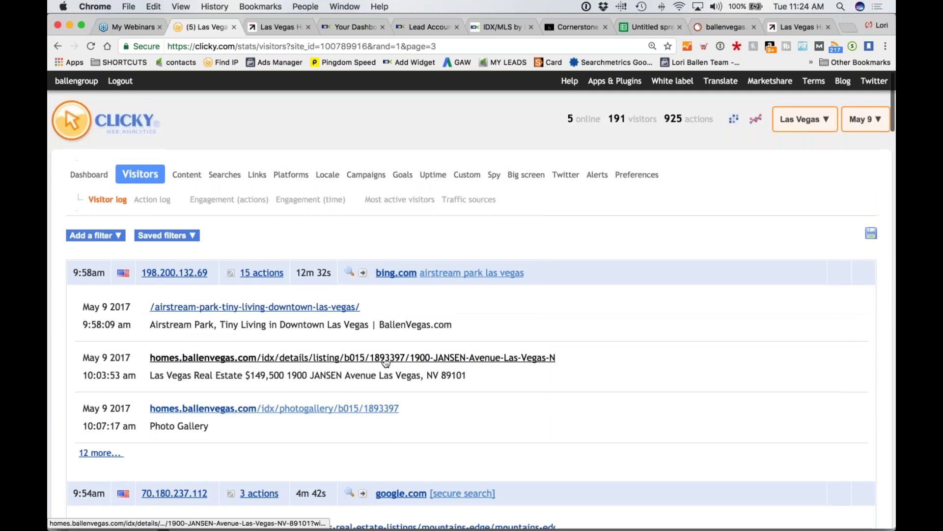
{"action": "scroll", "coordinate": [185, 354], "scroll_direction": "down", "scroll_amount": 6}
{"action": "scroll", "coordinate": [185, 354], "scroll_direction": "down", "scroll_amount": 15}
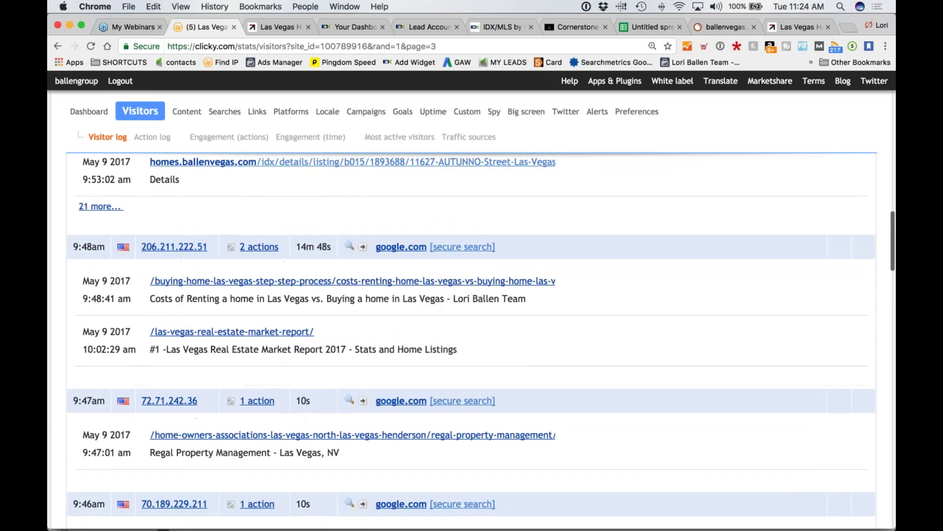
{"action": "scroll", "coordinate": [472, 339], "scroll_direction": "down", "scroll_amount": 5}
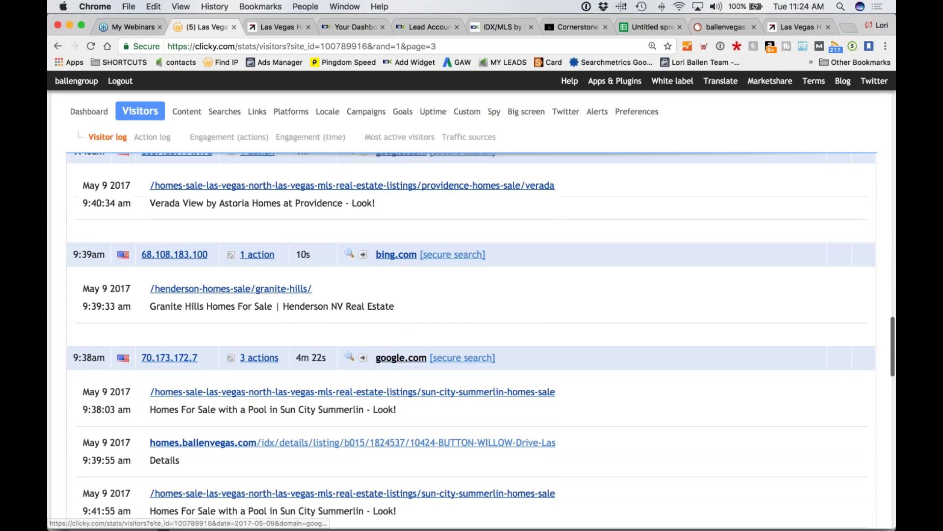
{"action": "scroll", "coordinate": [472, 339], "scroll_direction": "up", "scroll_amount": 2}
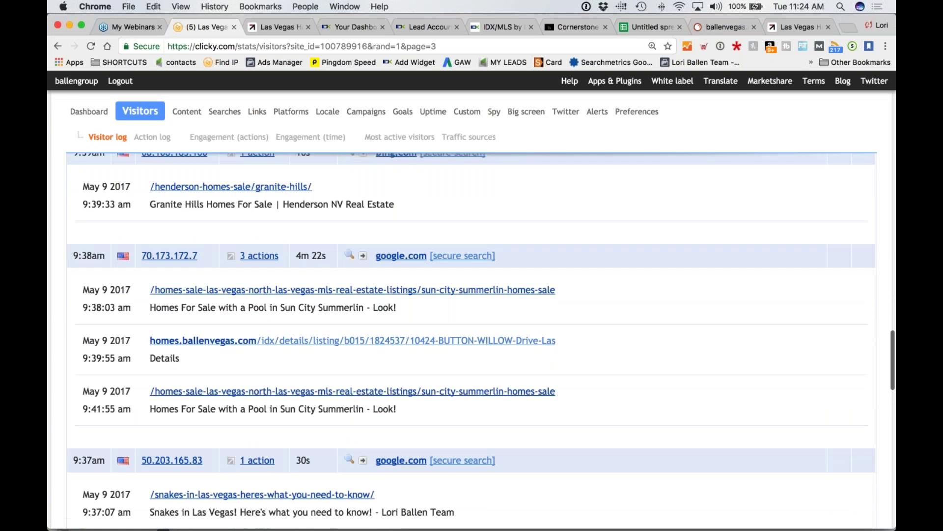
Open the traffic history of the lead who signed up May 9th 09:30 from the IDX dashboard.
{"action": "left_click", "coordinate": [427, 24]}
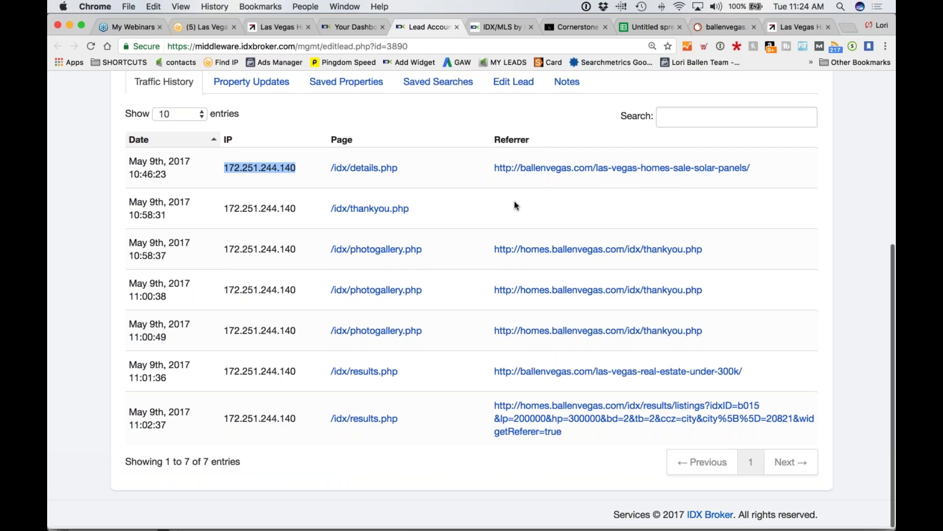
{"action": "left_click", "coordinate": [351, 27]}
{"action": "scroll", "coordinate": [399, 201], "scroll_direction": "up", "scroll_amount": 5}
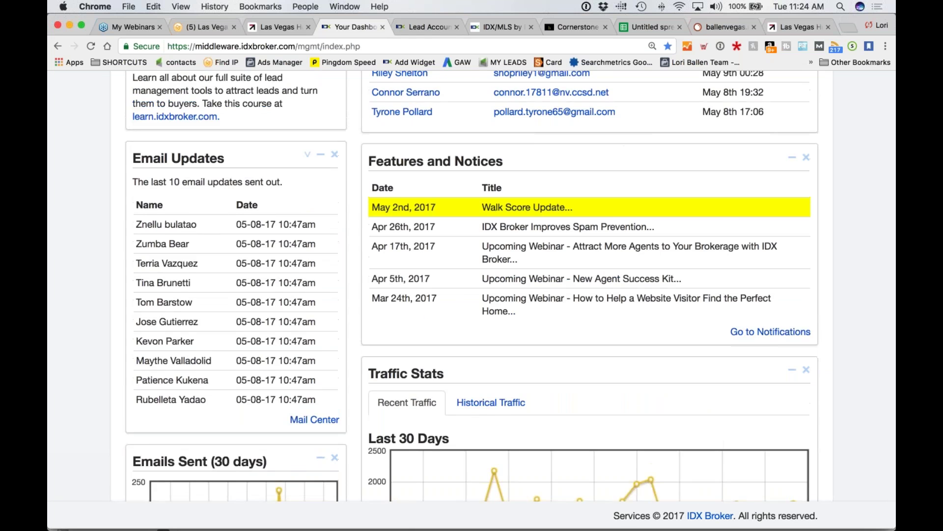
{"action": "left_click", "coordinate": [400, 201]}
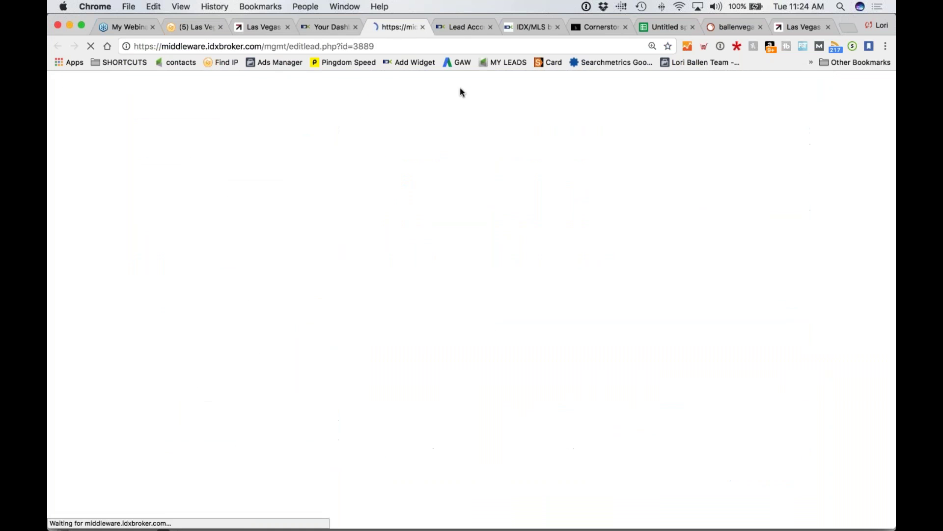
{"action": "scroll", "coordinate": [456, 223], "scroll_direction": "down", "scroll_amount": 3}
{"action": "scroll", "coordinate": [456, 223], "scroll_direction": "down", "scroll_amount": 2}
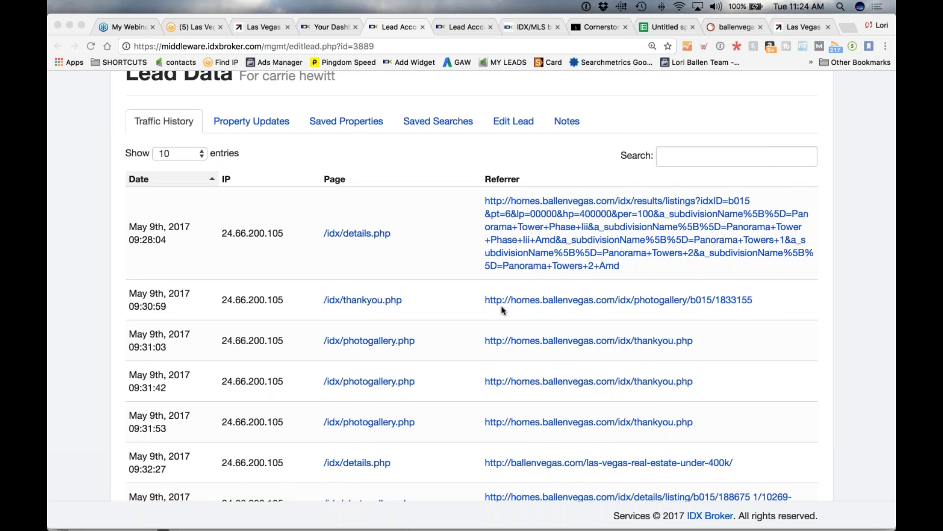
{"action": "scroll", "coordinate": [501, 306], "scroll_direction": "down", "scroll_amount": 4}
{"action": "scroll", "coordinate": [501, 309], "scroll_direction": "down", "scroll_amount": 1}
{"action": "scroll", "coordinate": [527, 255], "scroll_direction": "up", "scroll_amount": 5}
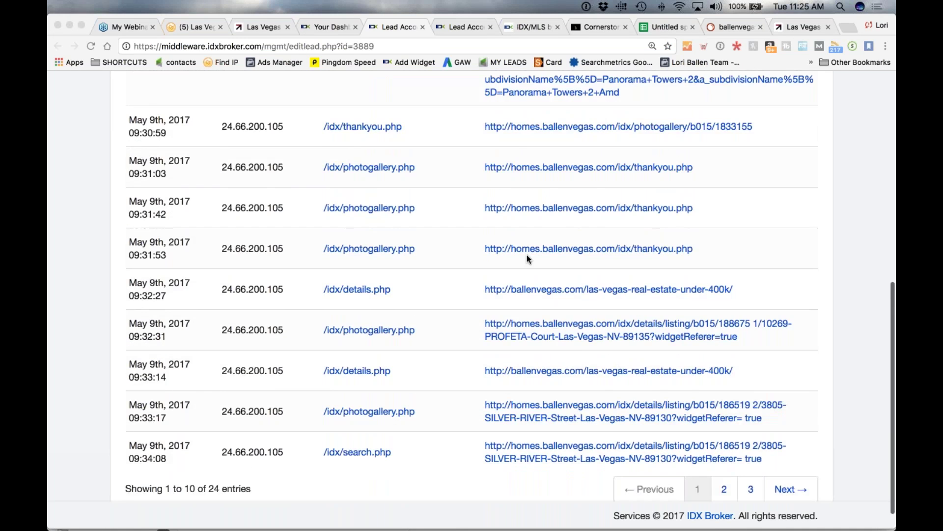
Recheck the 24-entry traffic history, then go back via the IDX dashboard to the Clicky visitor log.
{"action": "left_click", "coordinate": [325, 27]}
{"action": "key", "text": "ctrl+Tab"}
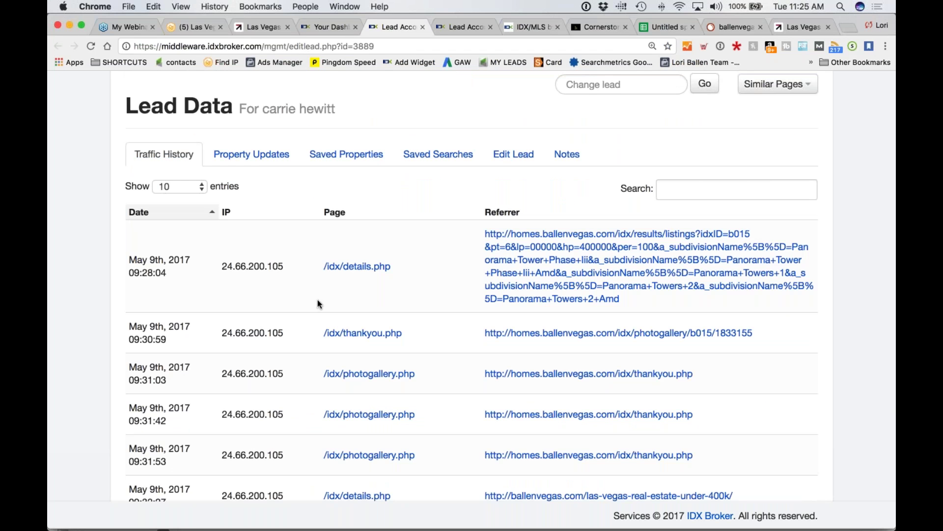
{"action": "scroll", "coordinate": [294, 300], "scroll_direction": "down", "scroll_amount": 5}
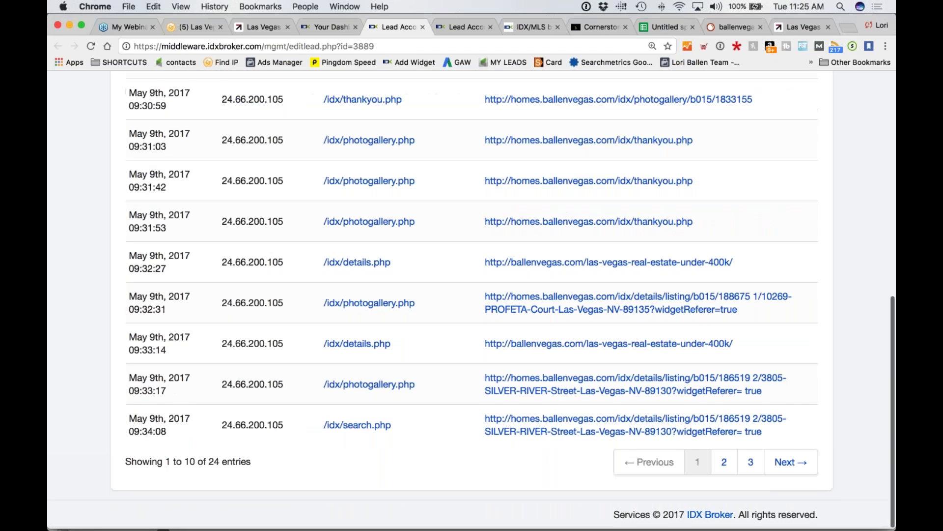
{"action": "left_click", "coordinate": [327, 26]}
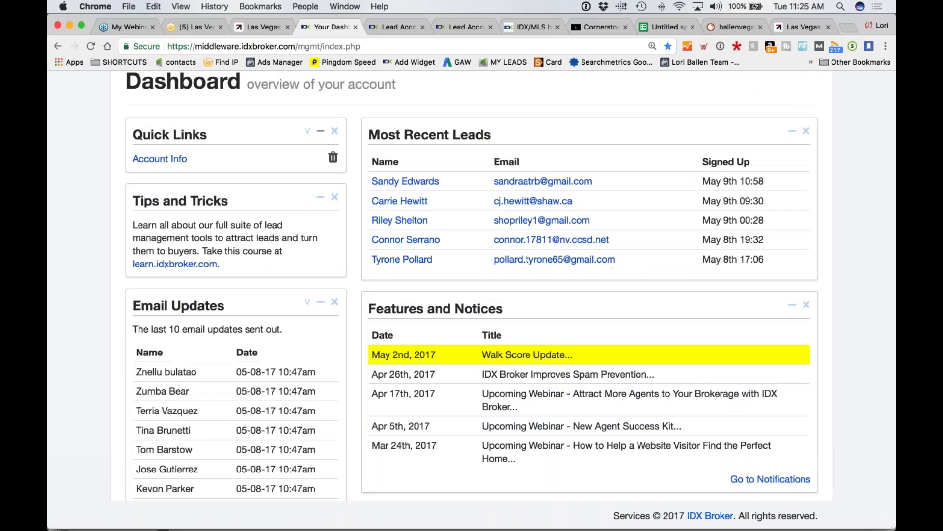
{"action": "left_click", "coordinate": [202, 26]}
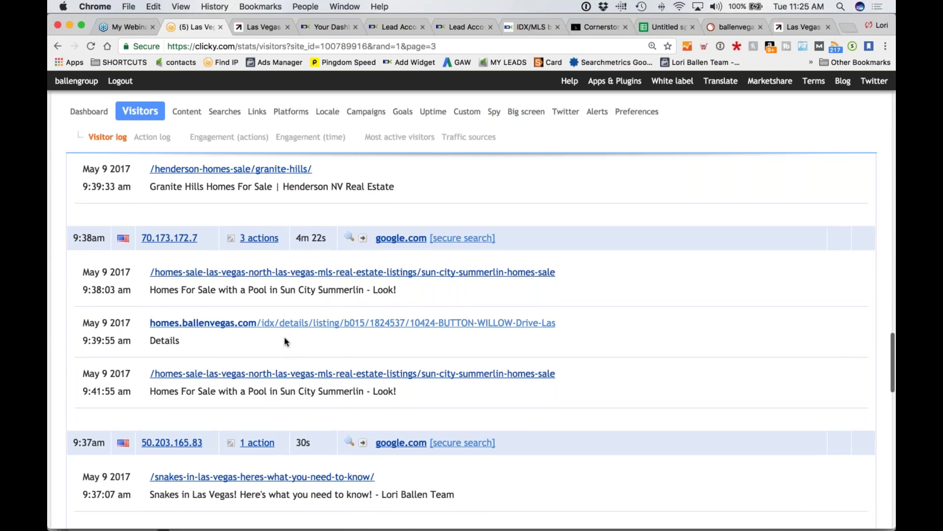
{"action": "scroll", "coordinate": [286, 342], "scroll_direction": "down", "scroll_amount": 2}
{"action": "scroll", "coordinate": [298, 339], "scroll_direction": "down", "scroll_amount": 8}
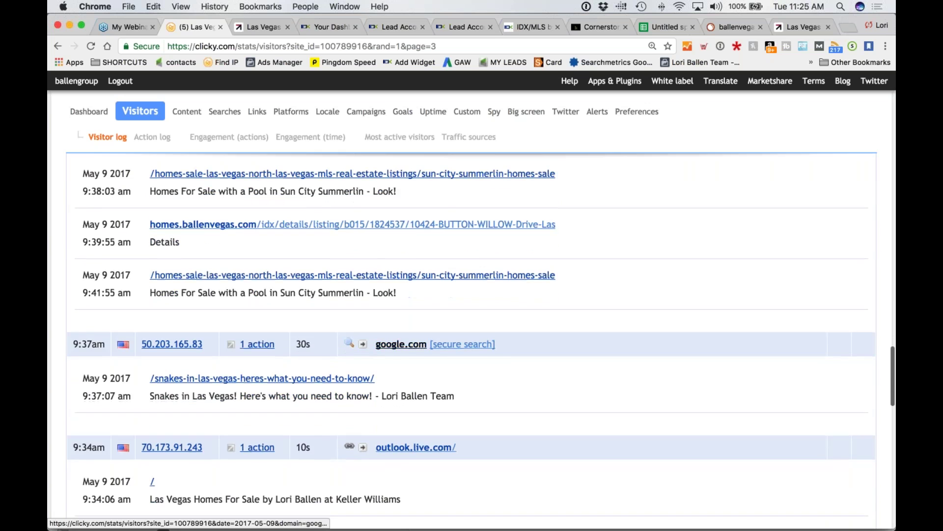
{"action": "scroll", "coordinate": [390, 346], "scroll_direction": "down", "scroll_amount": 10}
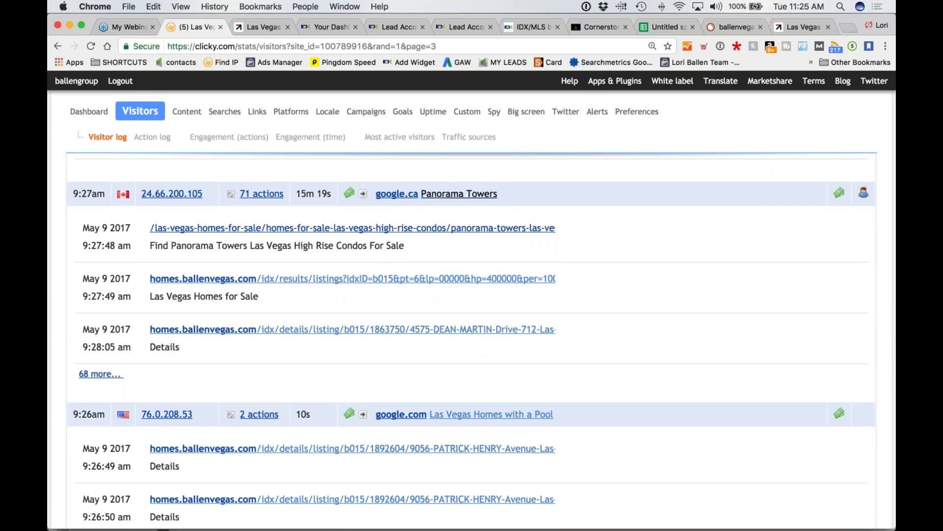
Check that visit against the lead's IDX Broker page-view log, then bring back the solar-panels homes page.
{"action": "left_click", "coordinate": [322, 27]}
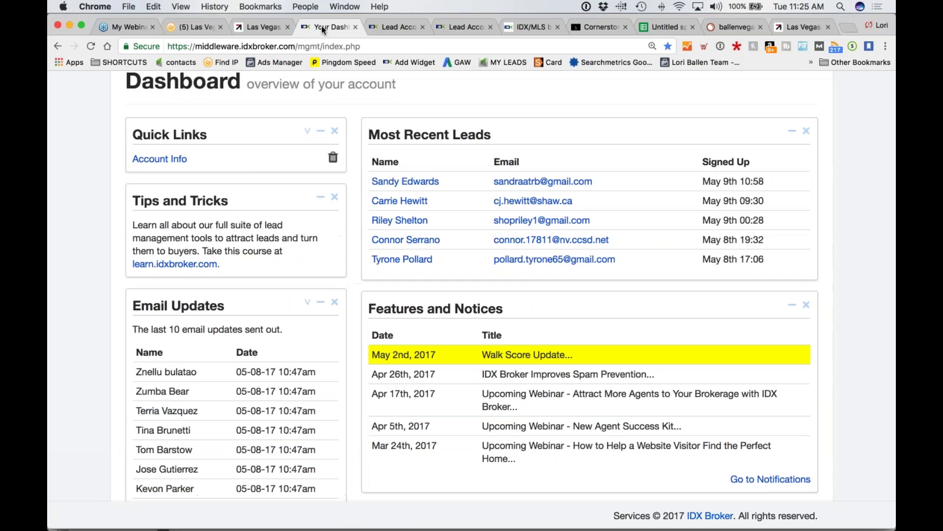
{"action": "left_click", "coordinate": [378, 26]}
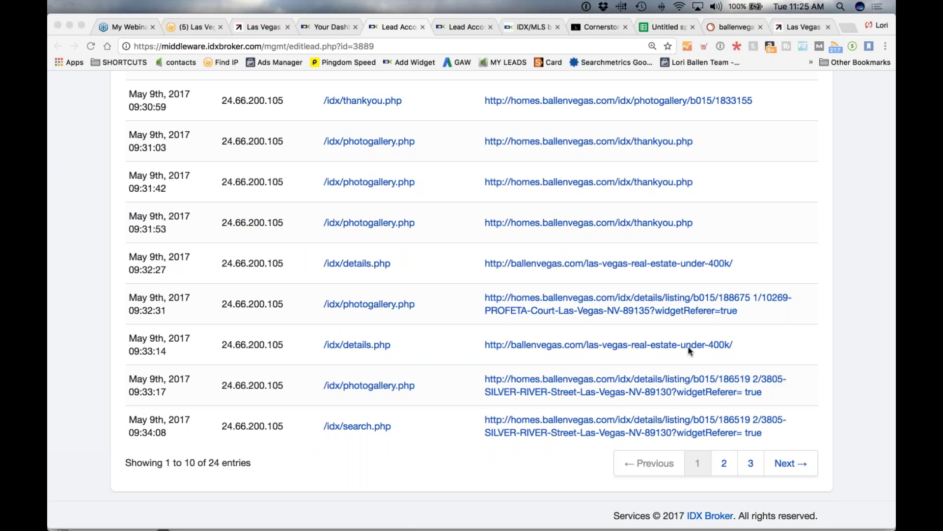
{"action": "left_click", "coordinate": [316, 28]}
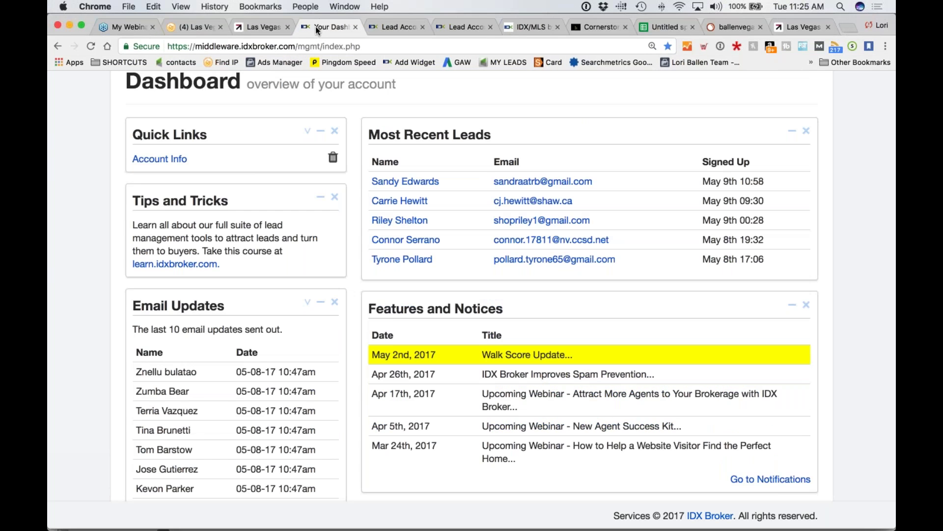
{"action": "left_click", "coordinate": [244, 25]}
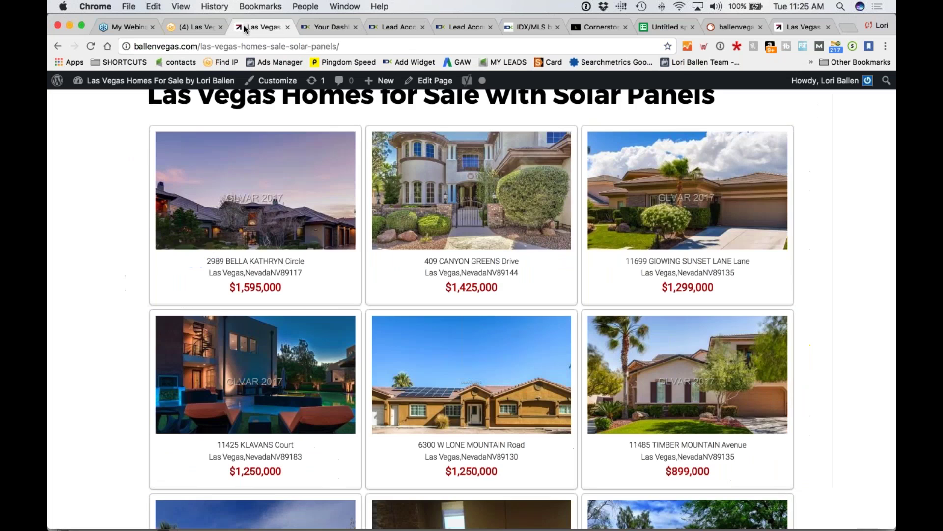
Go back to Clicky's visitor log showing the 71-action google.ca visit.
{"action": "left_click", "coordinate": [179, 30]}
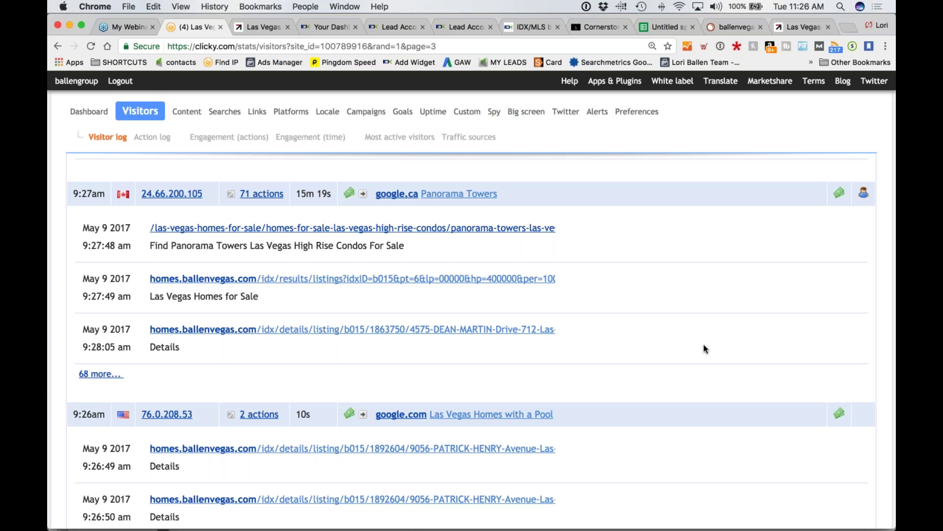
Scroll page 3 of Clicky's visitor log down to the 9:23am facebook.com visit.
{"action": "scroll", "coordinate": [617, 344], "scroll_direction": "down", "scroll_amount": 4}
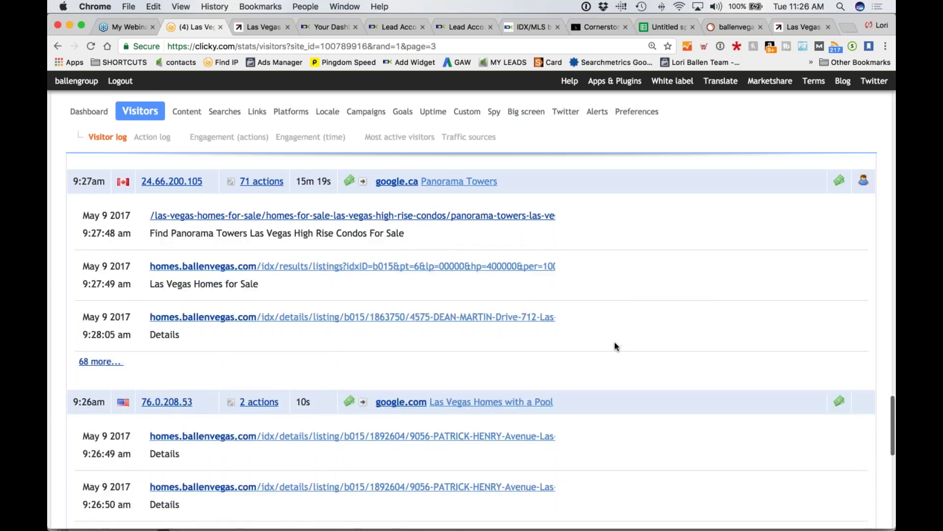
{"action": "scroll", "coordinate": [600, 346], "scroll_direction": "up", "scroll_amount": 5}
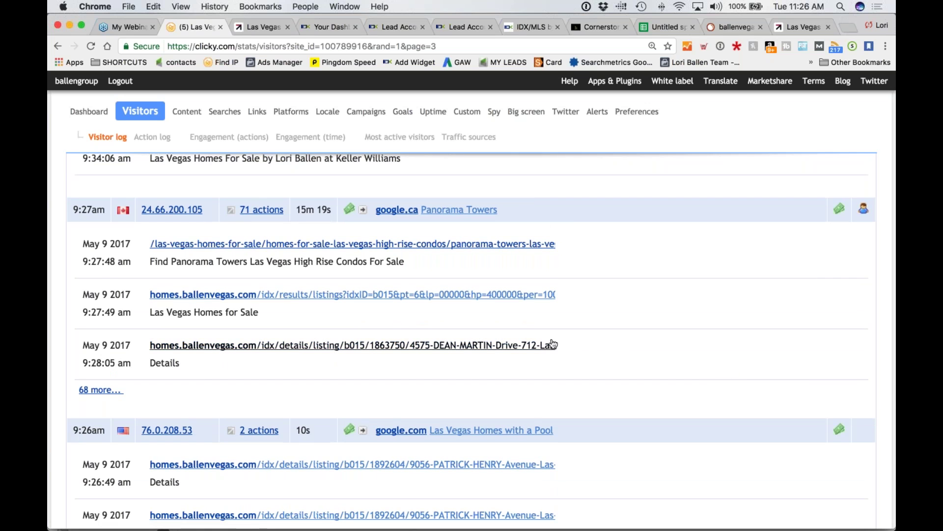
{"action": "scroll", "coordinate": [553, 350], "scroll_direction": "down", "scroll_amount": 1}
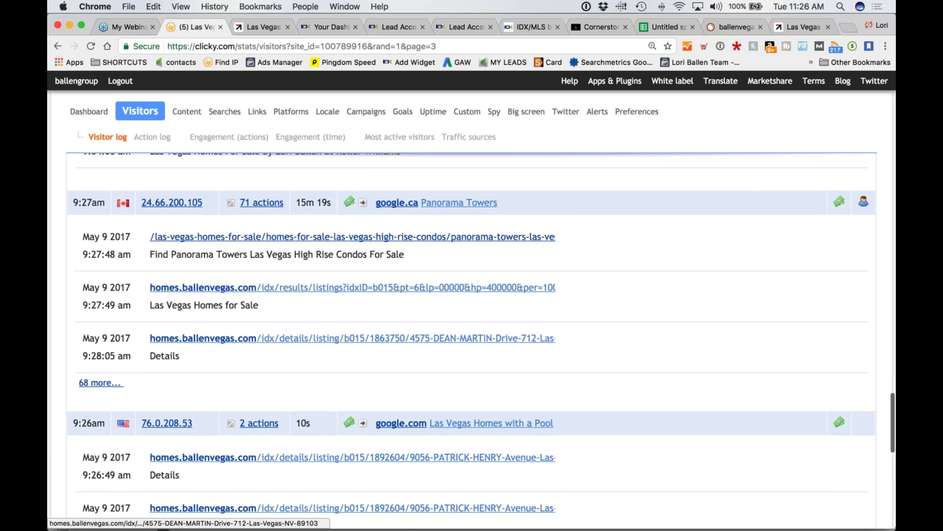
{"action": "scroll", "coordinate": [551, 353], "scroll_direction": "down", "scroll_amount": 1}
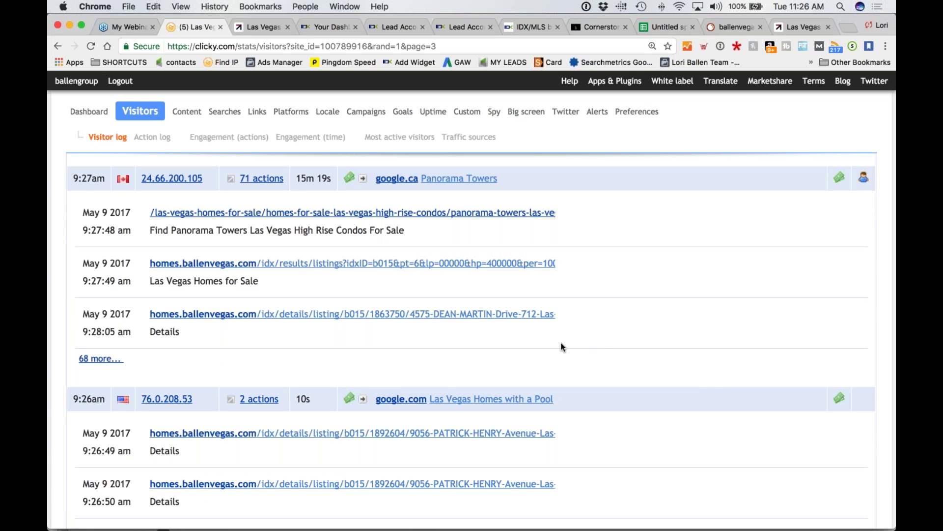
{"action": "scroll", "coordinate": [545, 334], "scroll_direction": "down", "scroll_amount": 1}
{"action": "scroll", "coordinate": [544, 334], "scroll_direction": "down", "scroll_amount": 5}
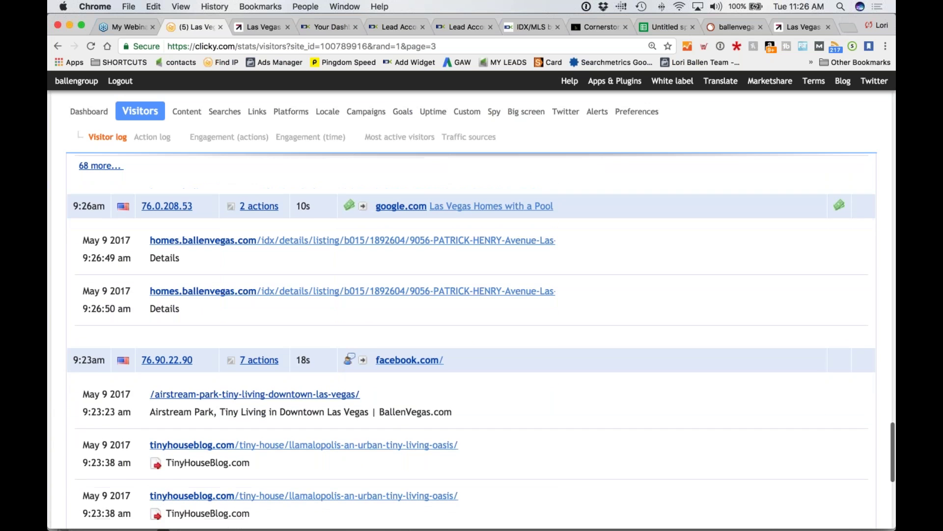
{"action": "scroll", "coordinate": [515, 212], "scroll_direction": "down", "scroll_amount": 4}
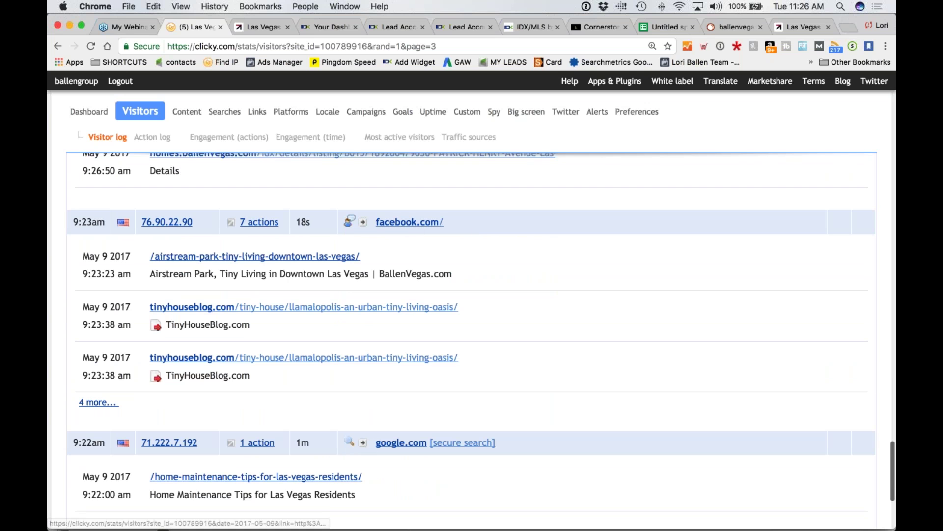
{"action": "scroll", "coordinate": [472, 339], "scroll_direction": "down", "scroll_amount": 1}
{"action": "scroll", "coordinate": [358, 236], "scroll_direction": "down", "scroll_amount": 1}
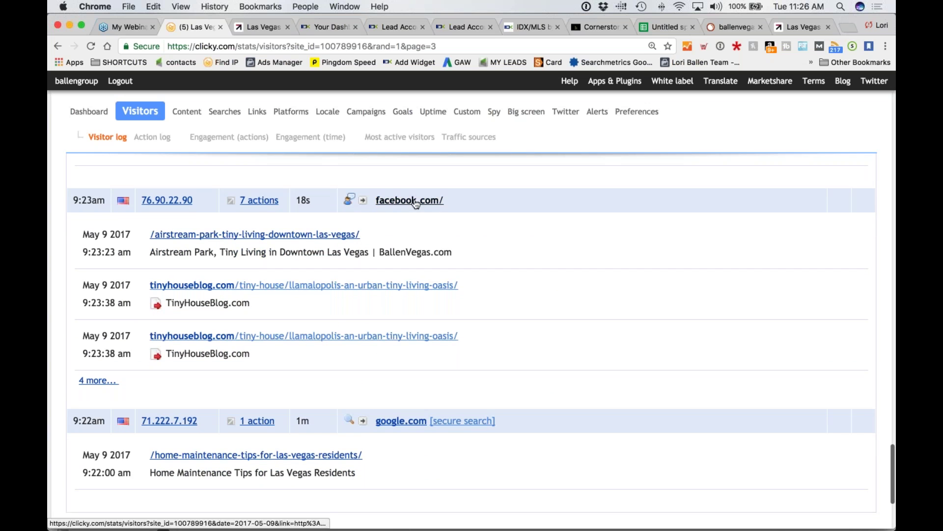
{"action": "scroll", "coordinate": [228, 275], "scroll_direction": "down", "scroll_amount": 1}
{"action": "scroll", "coordinate": [228, 275], "scroll_direction": "down", "scroll_amount": 1}
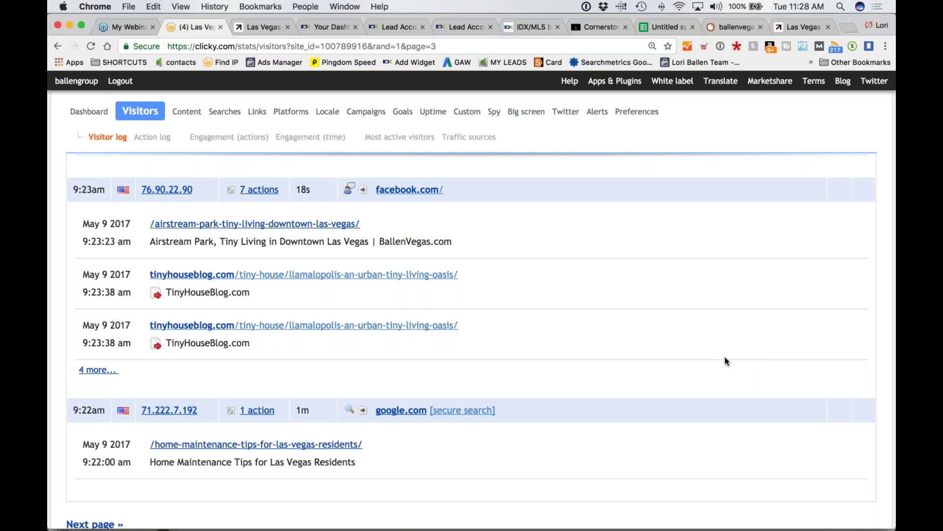
{"action": "scroll", "coordinate": [488, 379], "scroll_direction": "down", "scroll_amount": 5}
{"action": "scroll", "coordinate": [488, 383], "scroll_direction": "up", "scroll_amount": 15}
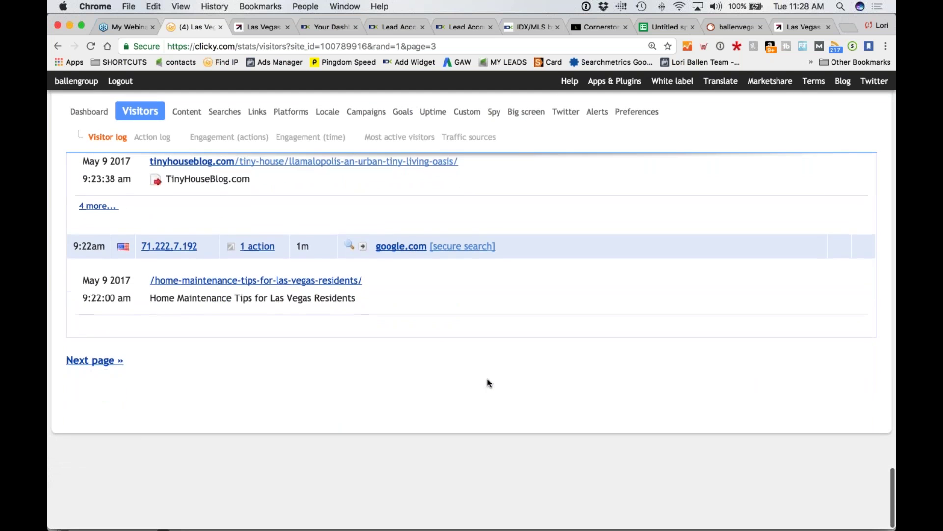
{"action": "scroll", "coordinate": [488, 382], "scroll_direction": "up", "scroll_amount": 15}
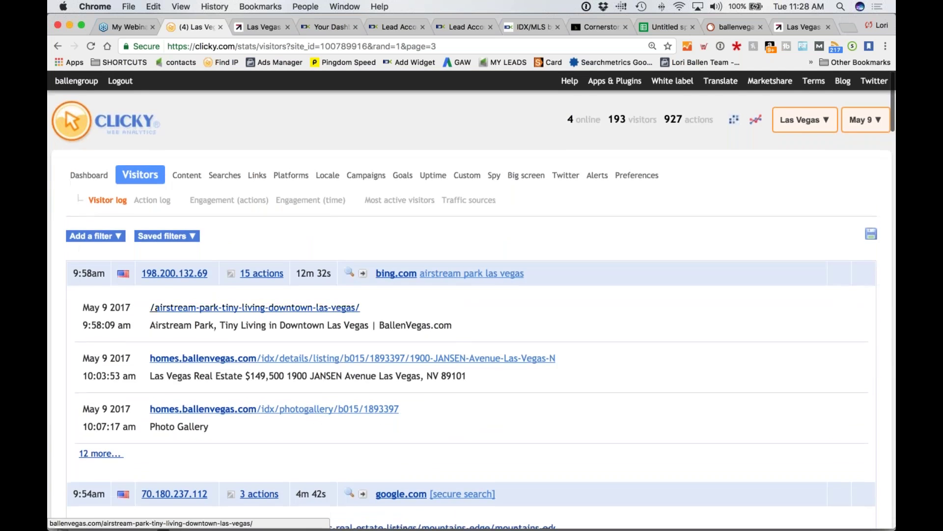
{"action": "left_click", "coordinate": [138, 176]}
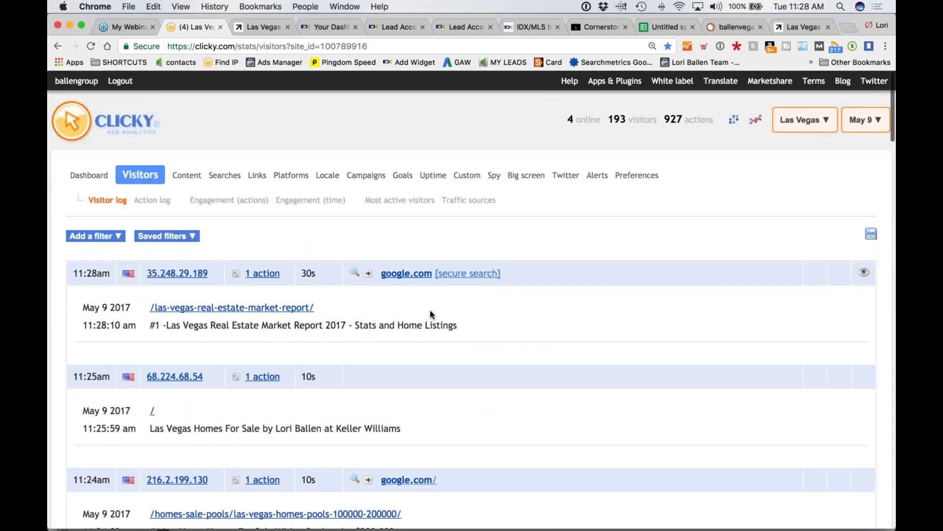
Scroll the first visitor-log page to the 11:23am google.com visit to How Long to Close.
{"action": "scroll", "coordinate": [456, 314], "scroll_direction": "down", "scroll_amount": 1}
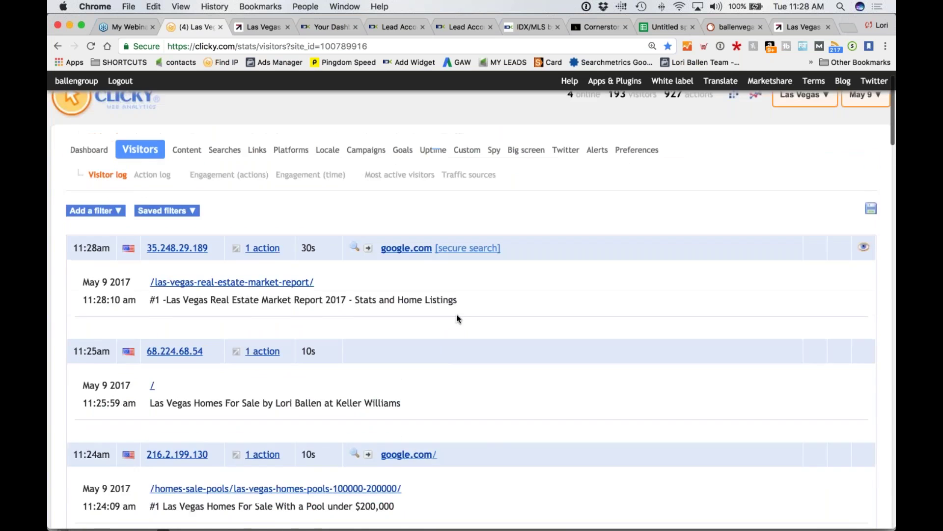
{"action": "scroll", "coordinate": [457, 316], "scroll_direction": "up", "scroll_amount": 1}
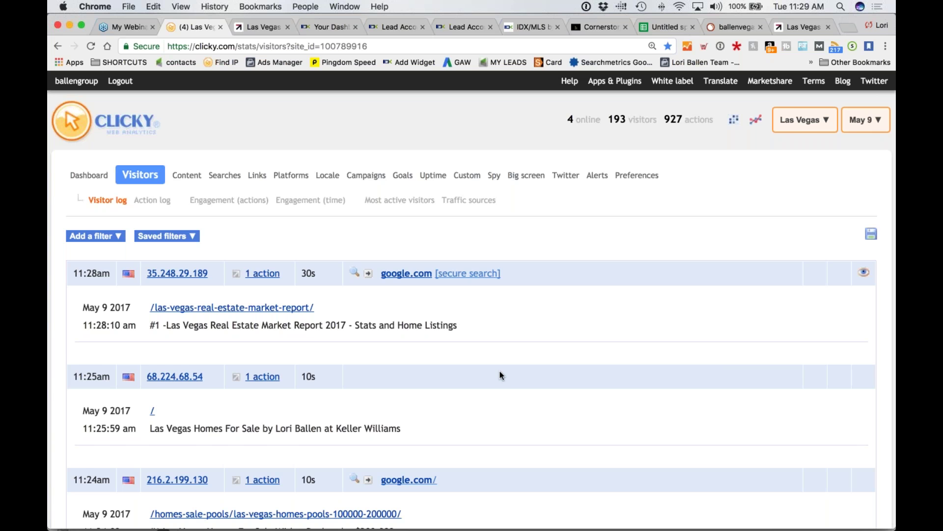
{"action": "scroll", "coordinate": [501, 376], "scroll_direction": "down", "scroll_amount": 1}
{"action": "scroll", "coordinate": [501, 375], "scroll_direction": "down", "scroll_amount": 1}
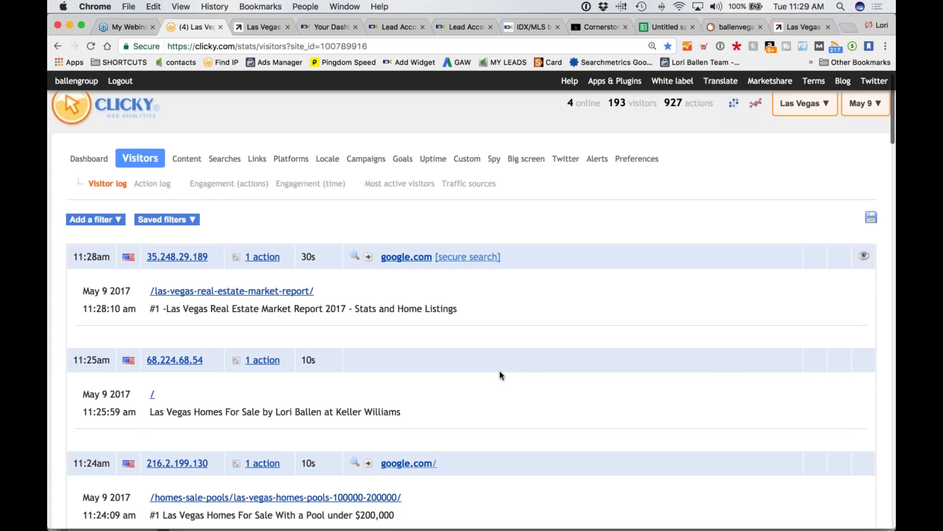
{"action": "scroll", "coordinate": [501, 376], "scroll_direction": "down", "scroll_amount": 1}
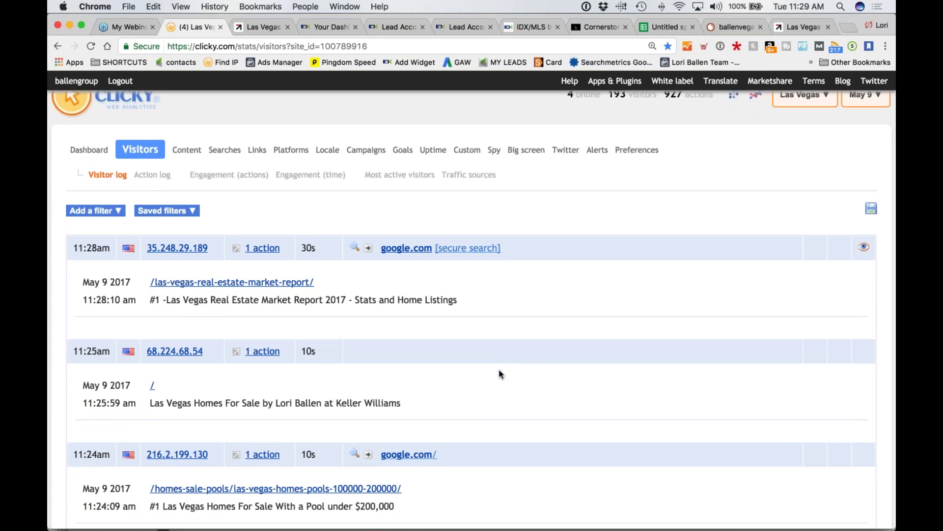
{"action": "scroll", "coordinate": [499, 373], "scroll_direction": "down", "scroll_amount": 2}
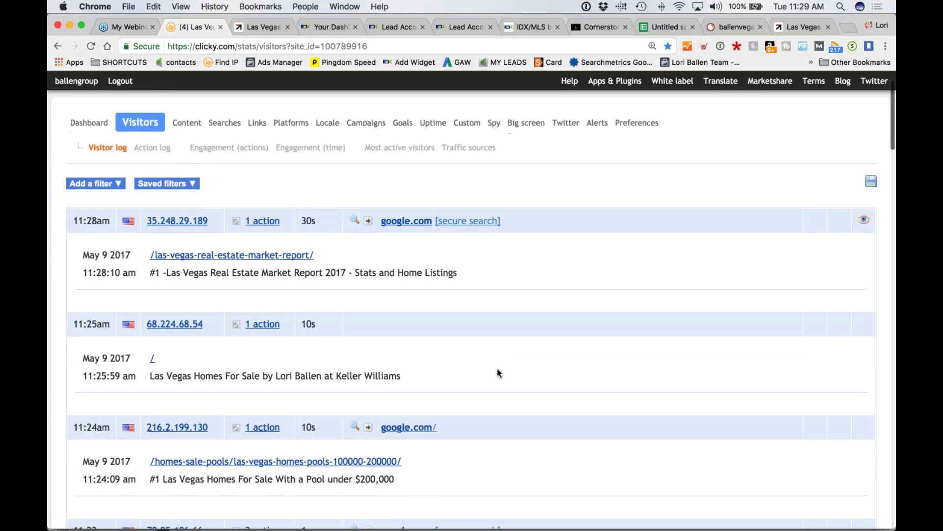
{"action": "scroll", "coordinate": [453, 314], "scroll_direction": "down", "scroll_amount": 1}
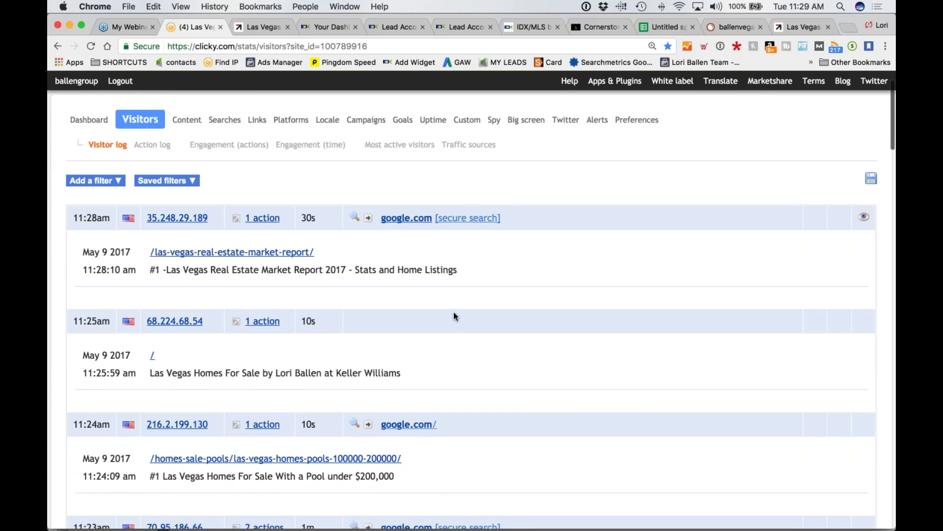
{"action": "scroll", "coordinate": [472, 344], "scroll_direction": "down", "scroll_amount": 10}
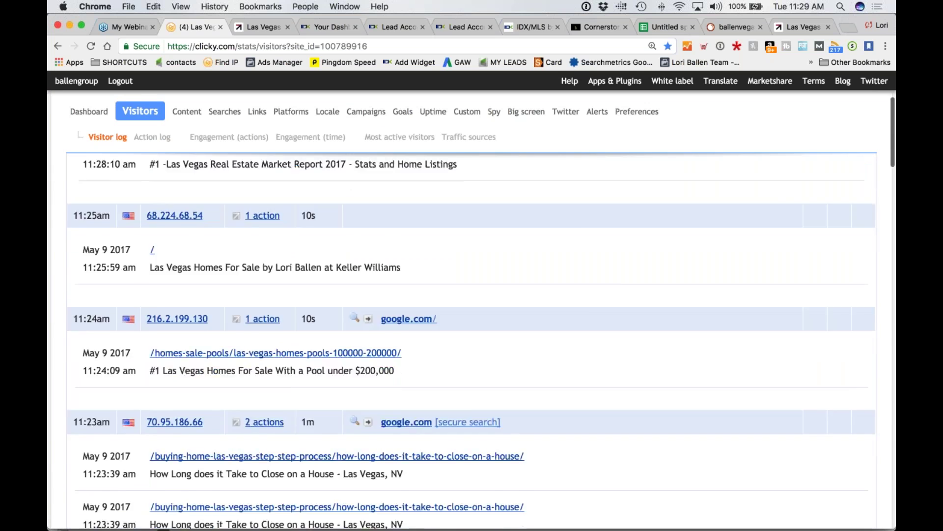
{"action": "scroll", "coordinate": [520, 369], "scroll_direction": "down", "scroll_amount": 7}
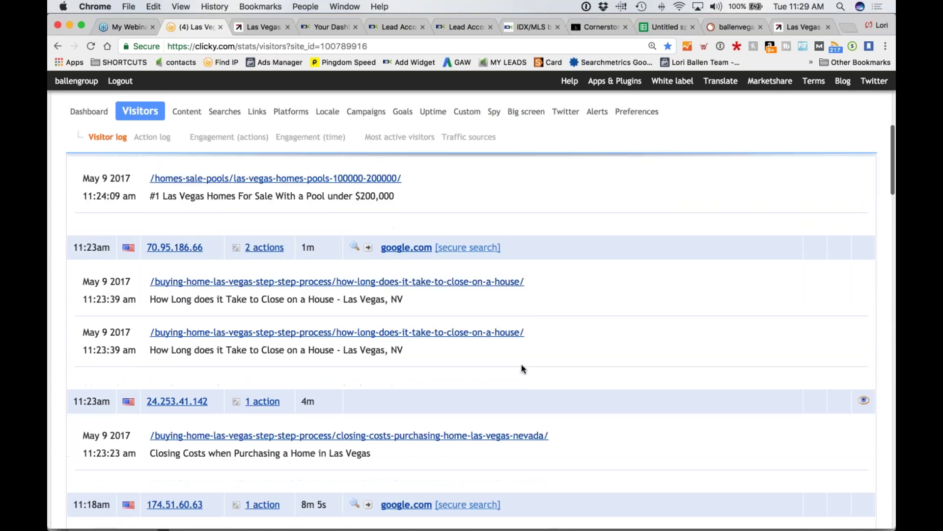
{"action": "scroll", "coordinate": [518, 367], "scroll_direction": "up", "scroll_amount": 1}
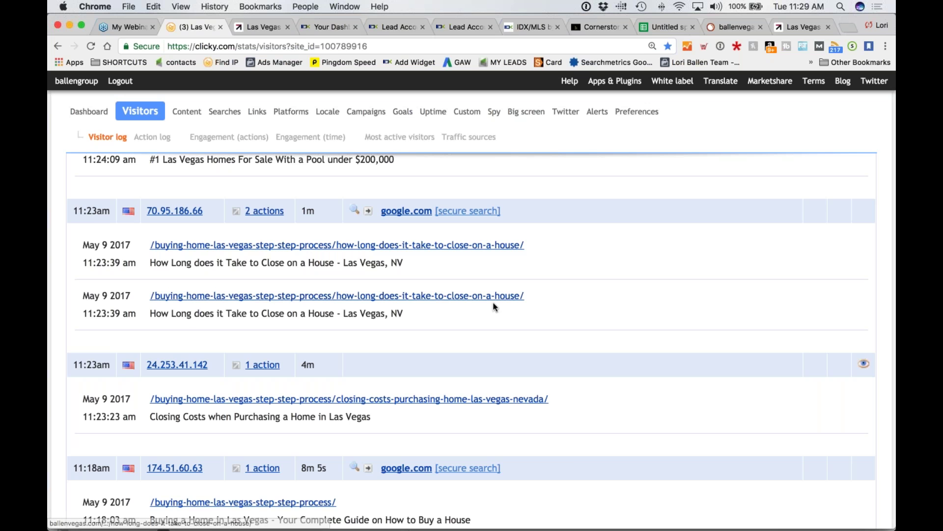
{"action": "scroll", "coordinate": [442, 306], "scroll_direction": "up", "scroll_amount": 3}
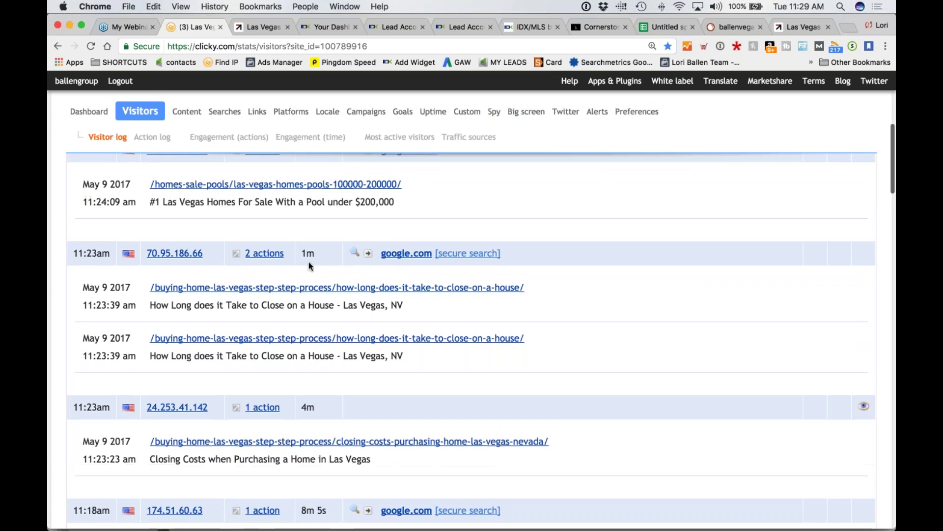
{"action": "left_click", "coordinate": [271, 253]}
{"action": "scroll", "coordinate": [331, 265], "scroll_direction": "down", "scroll_amount": 10}
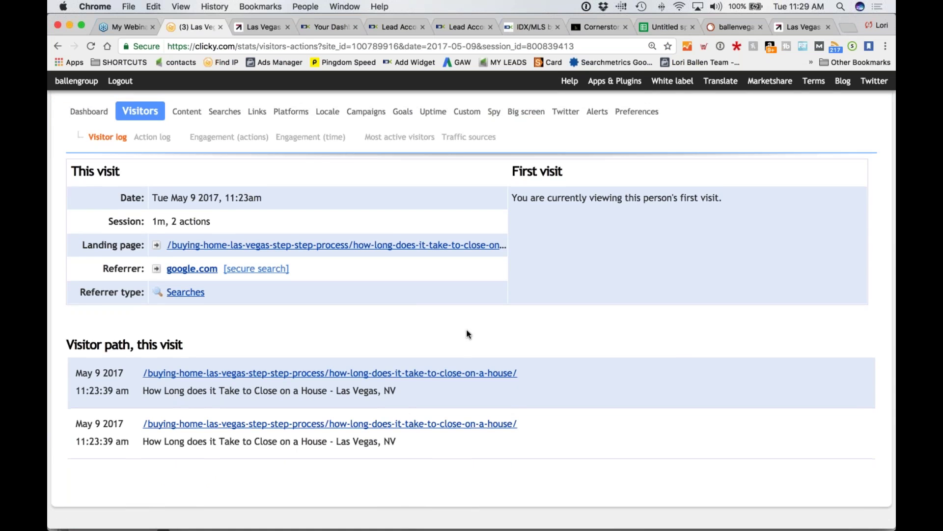
{"action": "scroll", "coordinate": [466, 330], "scroll_direction": "down", "scroll_amount": 3}
{"action": "scroll", "coordinate": [466, 331], "scroll_direction": "up", "scroll_amount": 10}
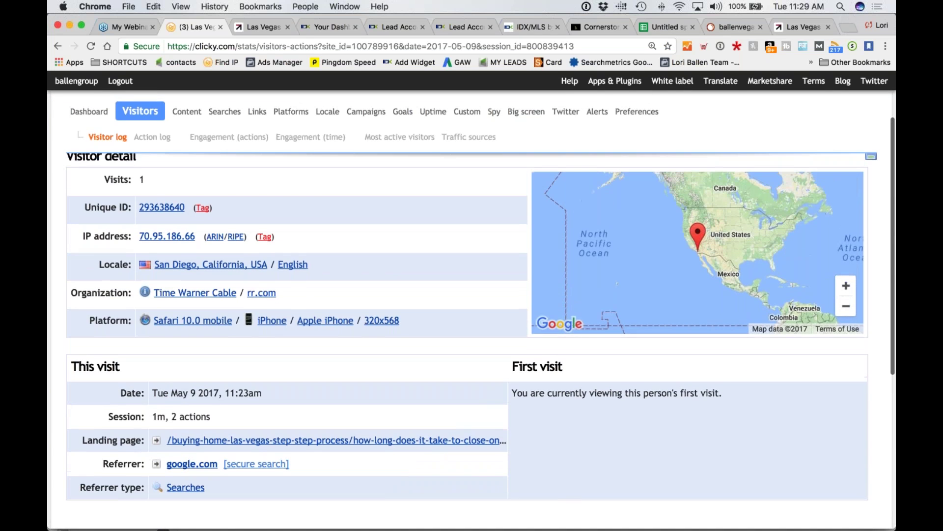
{"action": "left_click", "coordinate": [58, 45]}
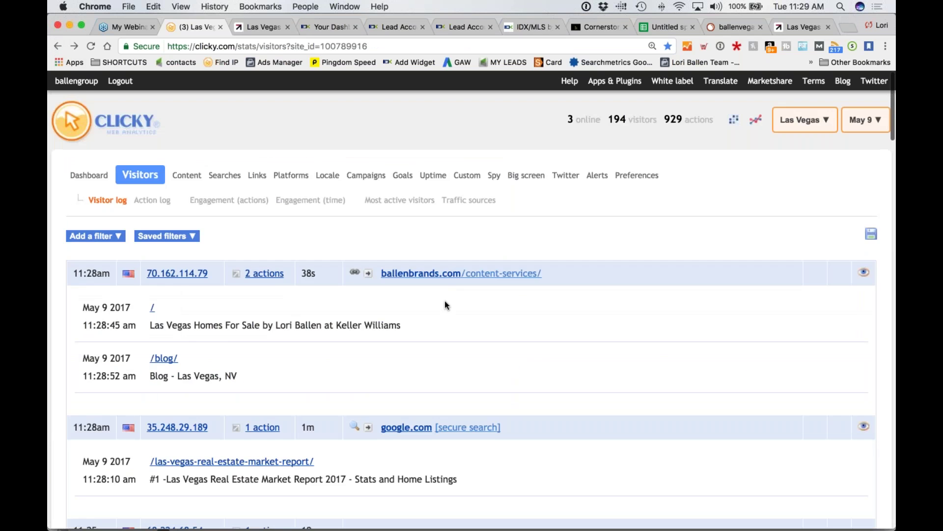
{"action": "scroll", "coordinate": [446, 305], "scroll_direction": "down", "scroll_amount": 10}
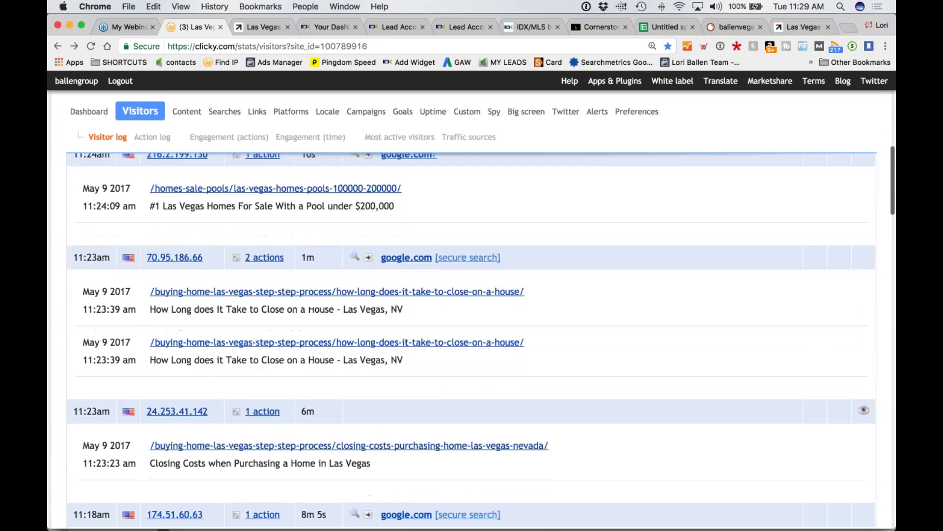
{"action": "scroll", "coordinate": [471, 334], "scroll_direction": "down", "scroll_amount": 10}
{"action": "scroll", "coordinate": [484, 272], "scroll_direction": "down", "scroll_amount": 5}
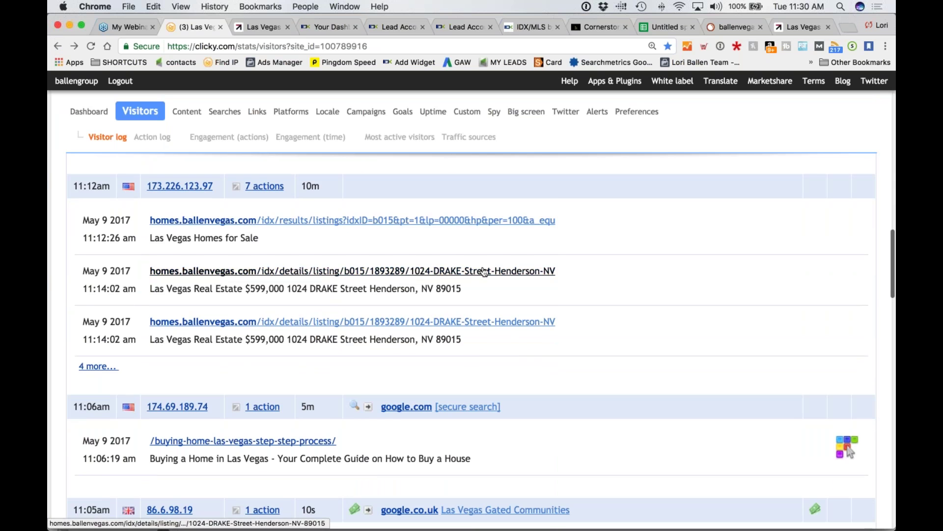
{"action": "scroll", "coordinate": [556, 321], "scroll_direction": "down", "scroll_amount": 3}
{"action": "scroll", "coordinate": [525, 338], "scroll_direction": "down", "scroll_amount": 7}
{"action": "scroll", "coordinate": [524, 338], "scroll_direction": "down", "scroll_amount": 6}
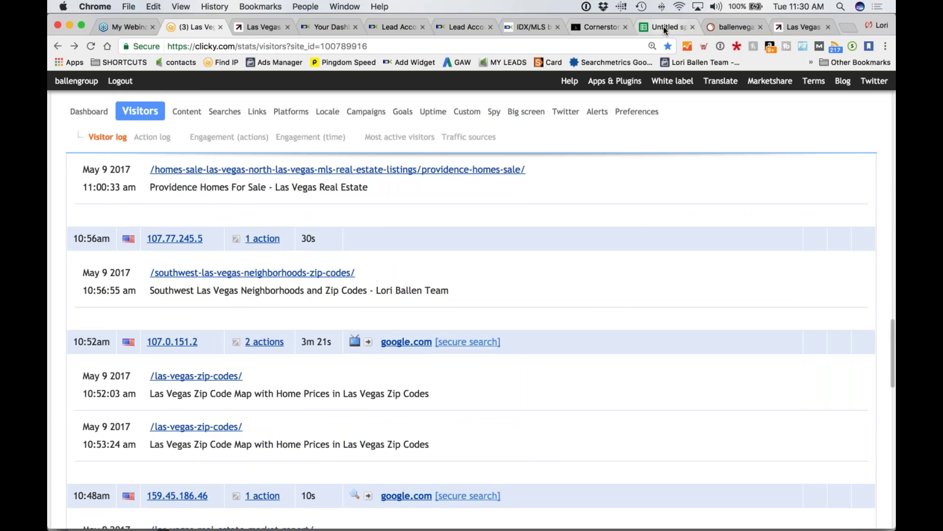
Switch to the lead-tracking spreadsheet's Leads sheet and select cell B14.
{"action": "left_click", "coordinate": [663, 27]}
{"action": "left_click", "coordinate": [388, 276]}
{"action": "left_click", "coordinate": [473, 285]}
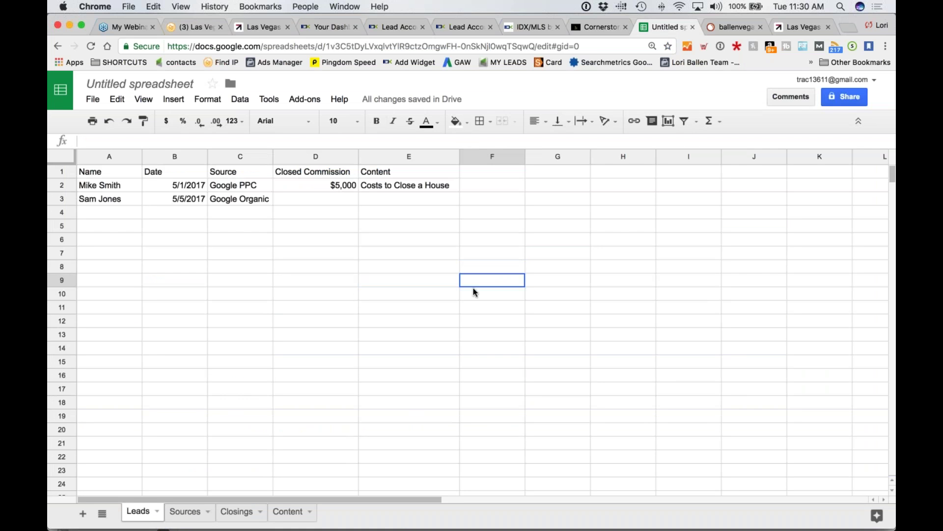
{"action": "left_click", "coordinate": [177, 348]}
Move the spreadsheet's browser tab to third place, then select cells A4 and F1.
{"action": "left_click_drag", "start_coordinate": [639, 27], "coordinate": [265, 29]}
{"action": "left_click", "coordinate": [373, 268]}
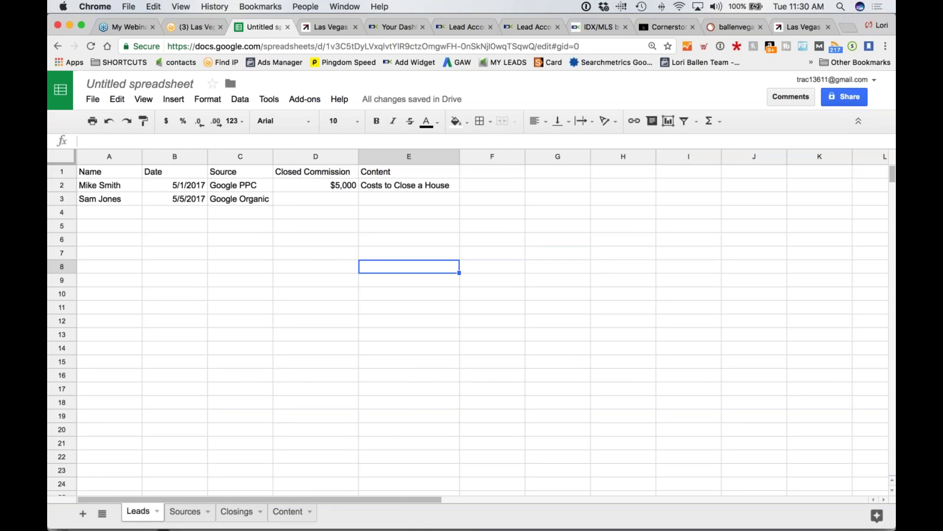
{"action": "left_click", "coordinate": [93, 217]}
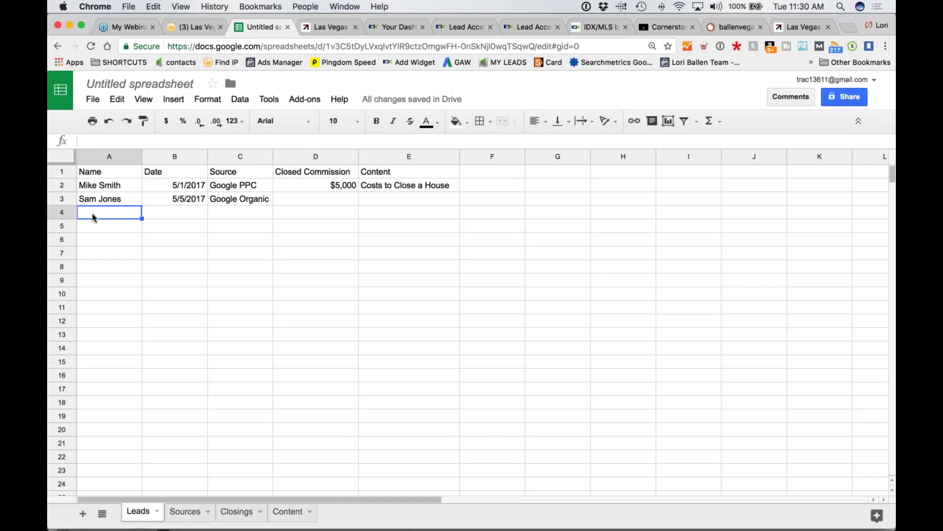
{"action": "left_click", "coordinate": [500, 171]}
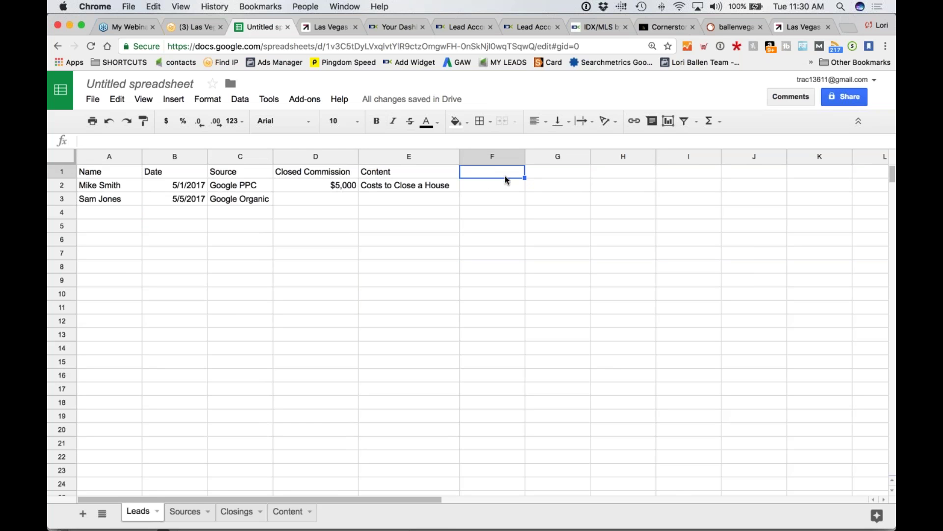